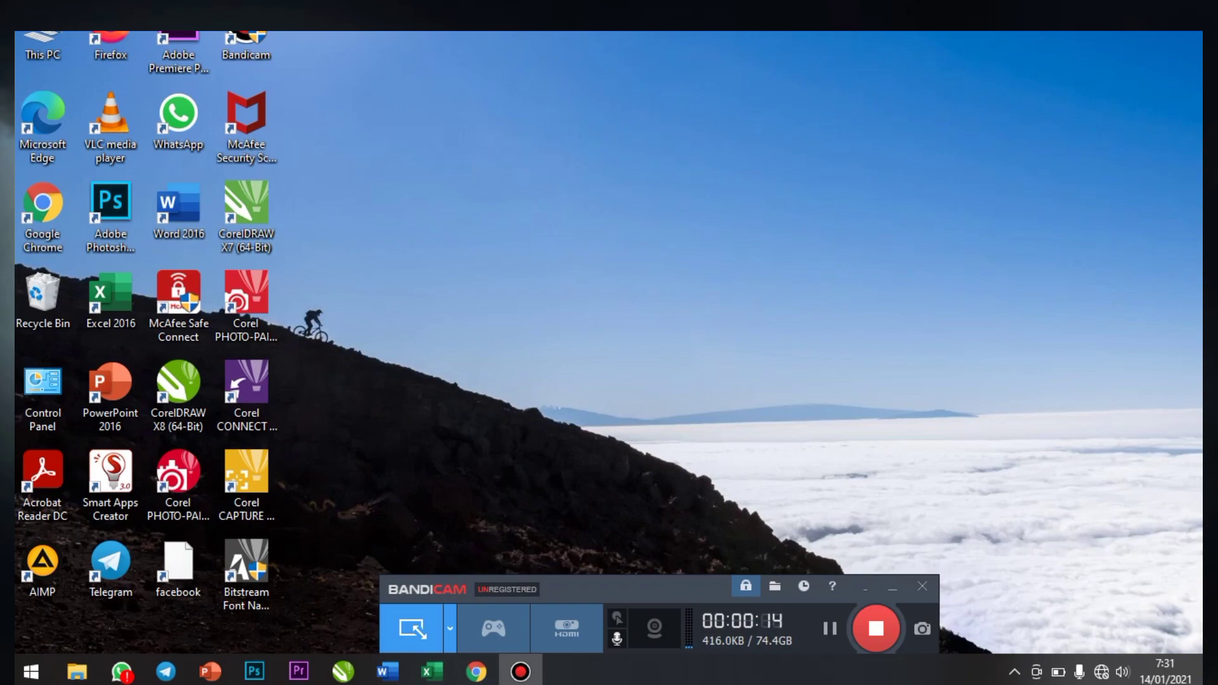
Launch CorelDRAW X7 and dismiss the account sign-in and web page windows that open at startup.
{"action": "double_click", "coordinate": [246, 216]}
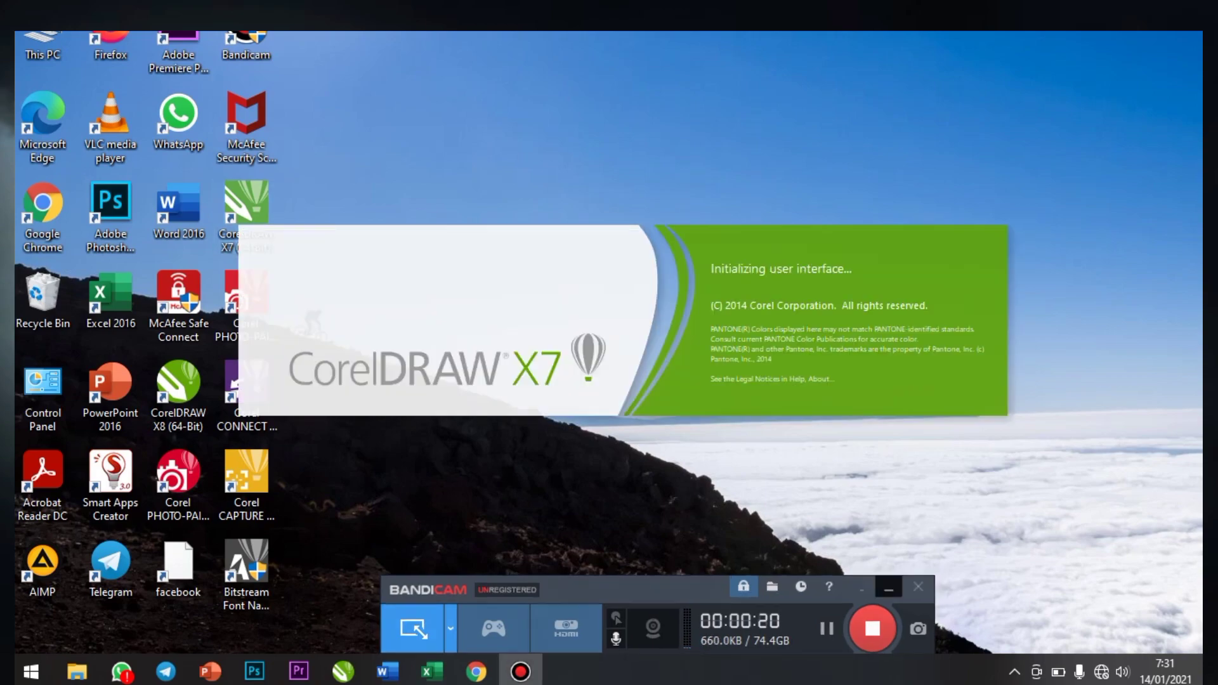
{"action": "left_click", "coordinate": [892, 588]}
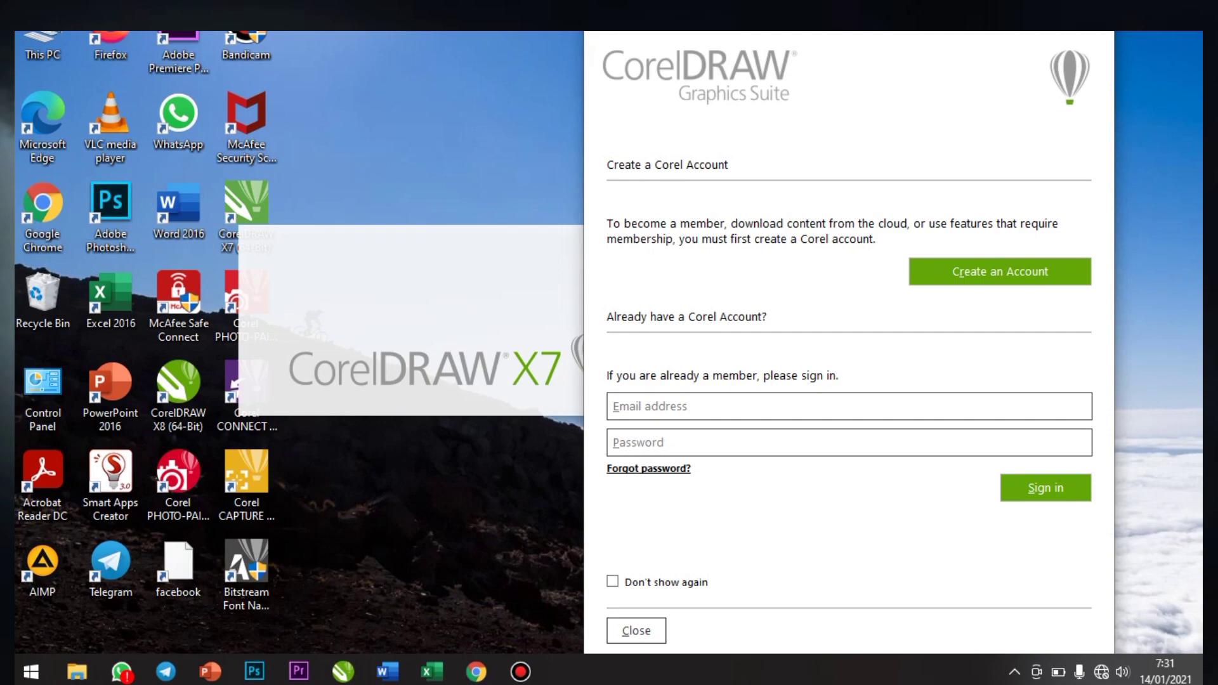
{"action": "key", "text": "Escape"}
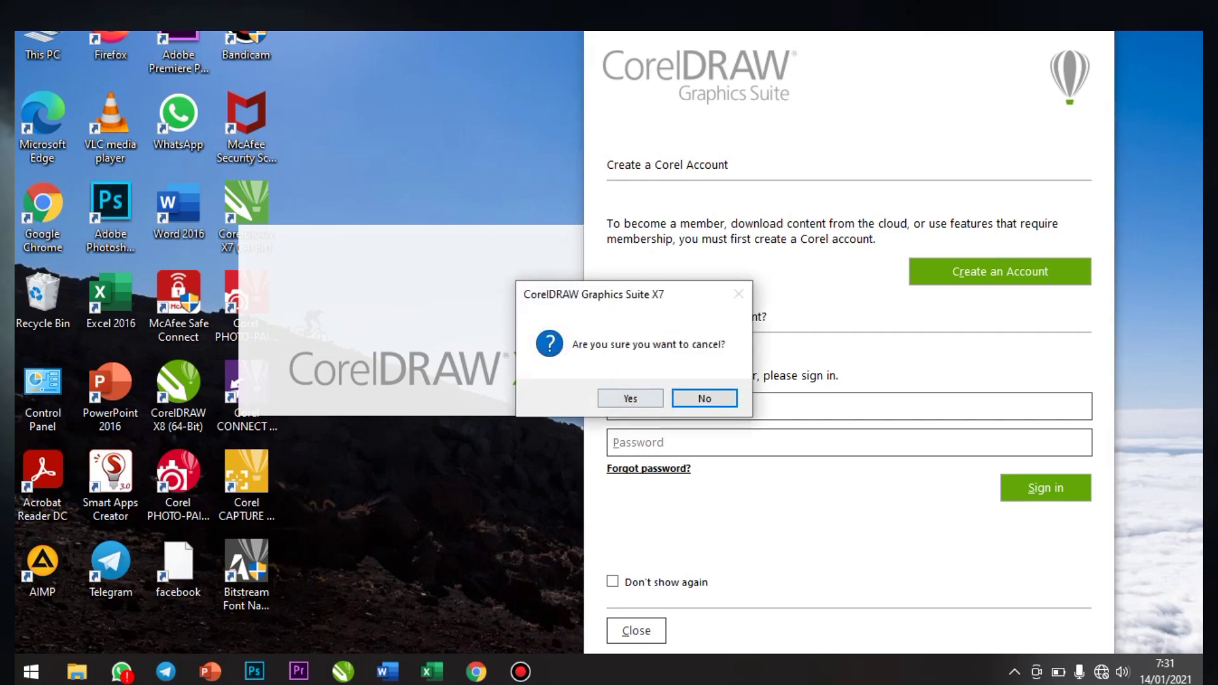
{"action": "key", "text": "Return"}
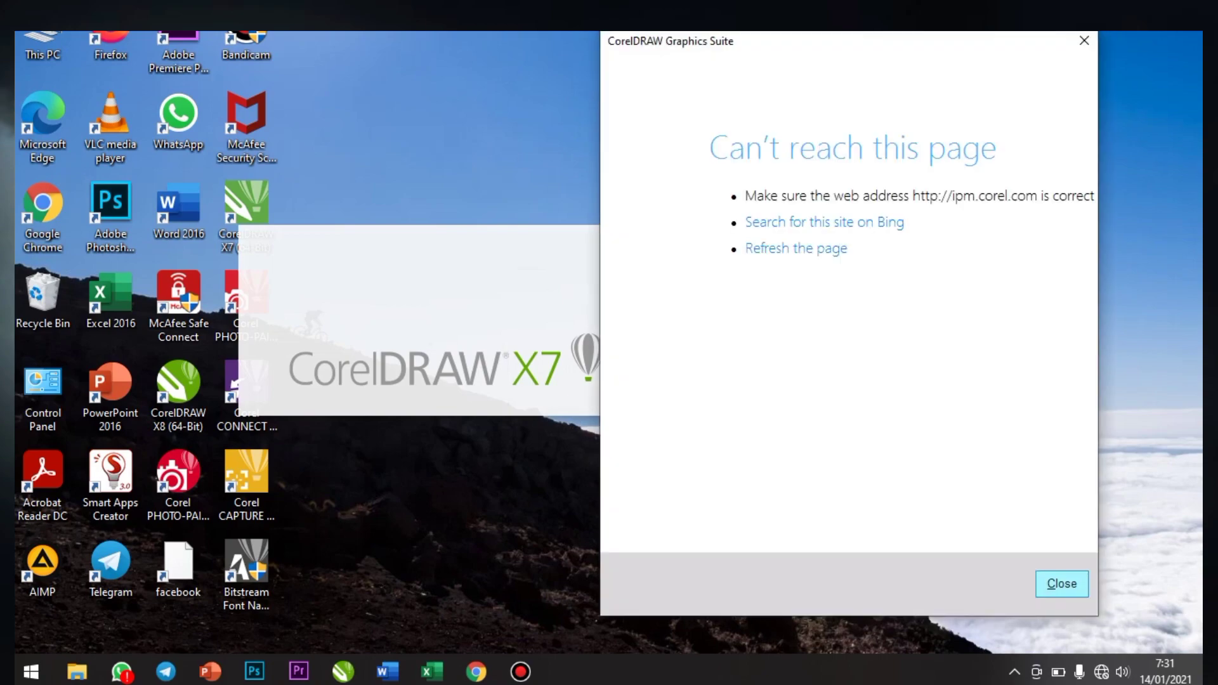
{"action": "key", "text": "Return"}
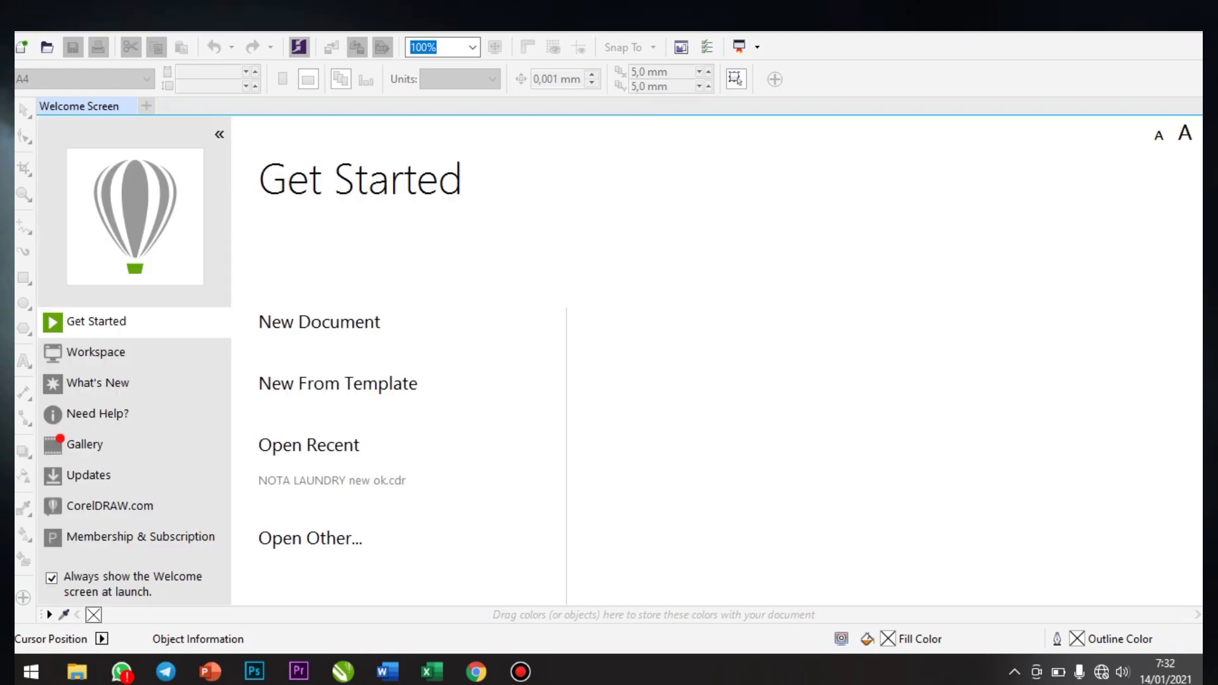
Create a new A4 portrait document named BELAJAR with the default CMYK 300 dpi settings.
{"action": "left_click", "coordinate": [319, 322]}
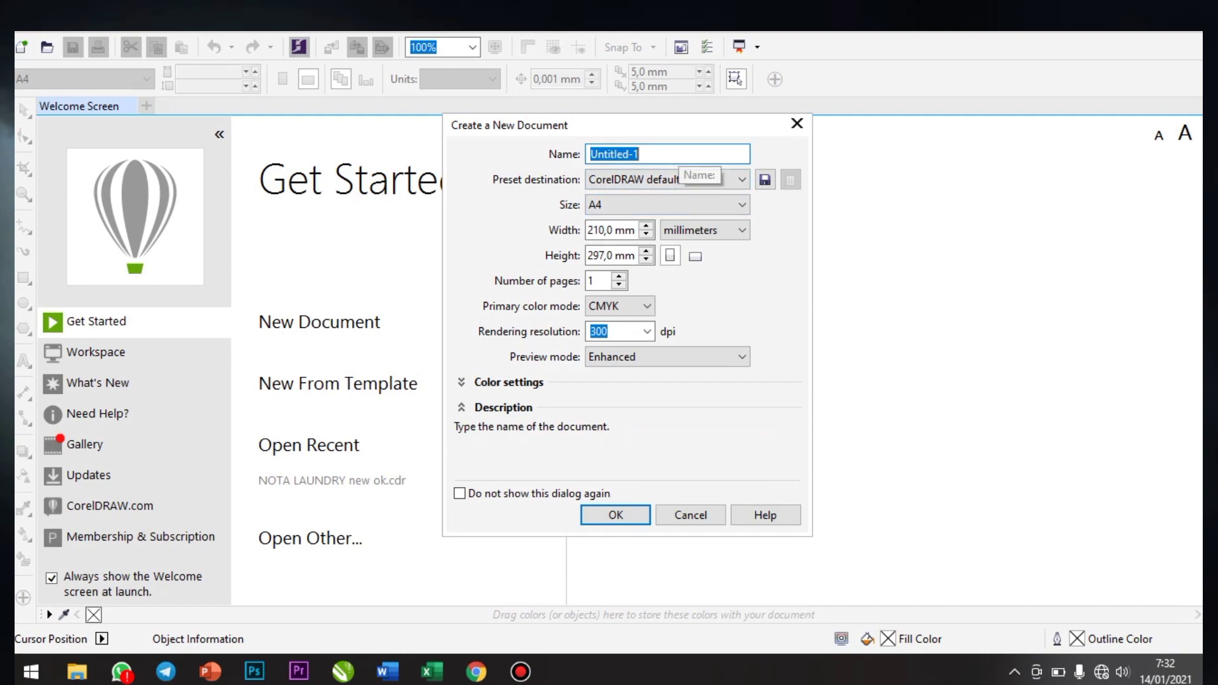
{"action": "type", "text": "BE"}
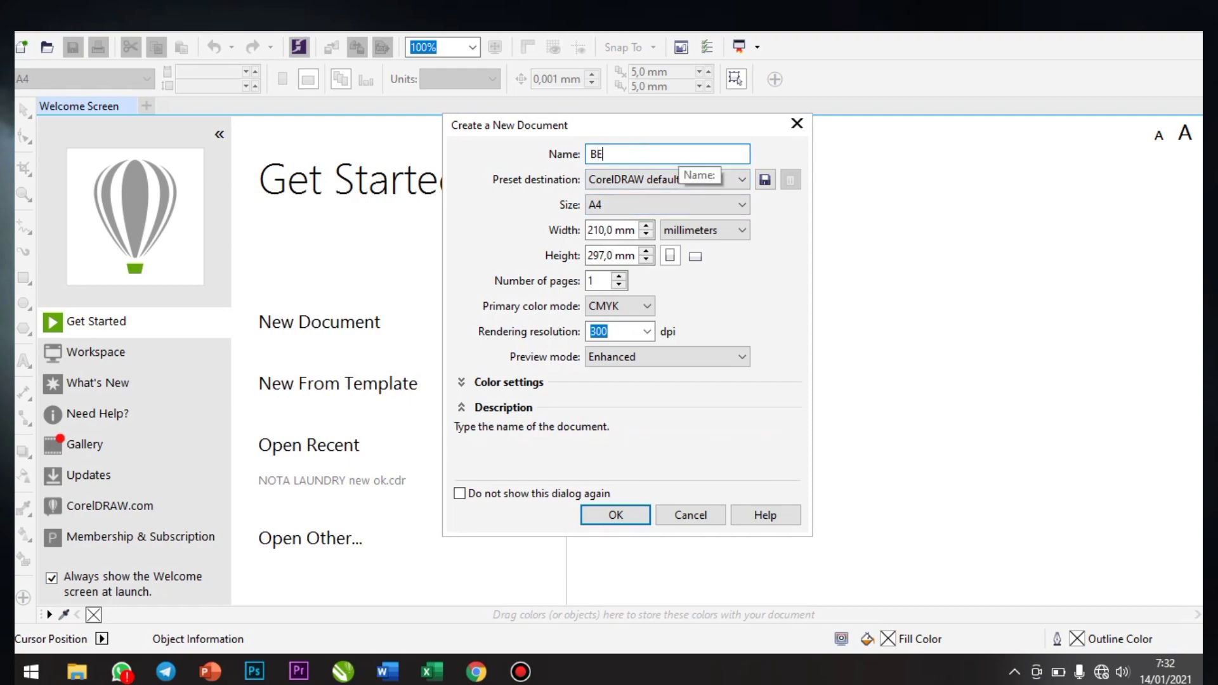
{"action": "type", "text": "LAJAR"}
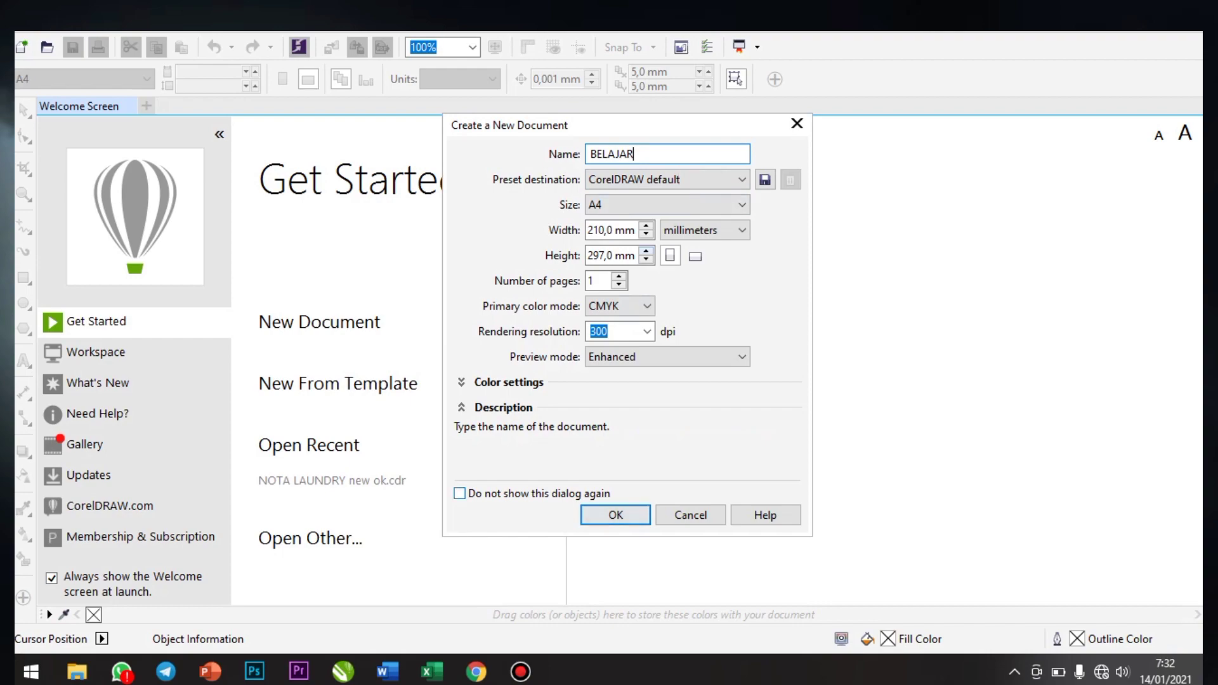
{"action": "key", "text": "Return"}
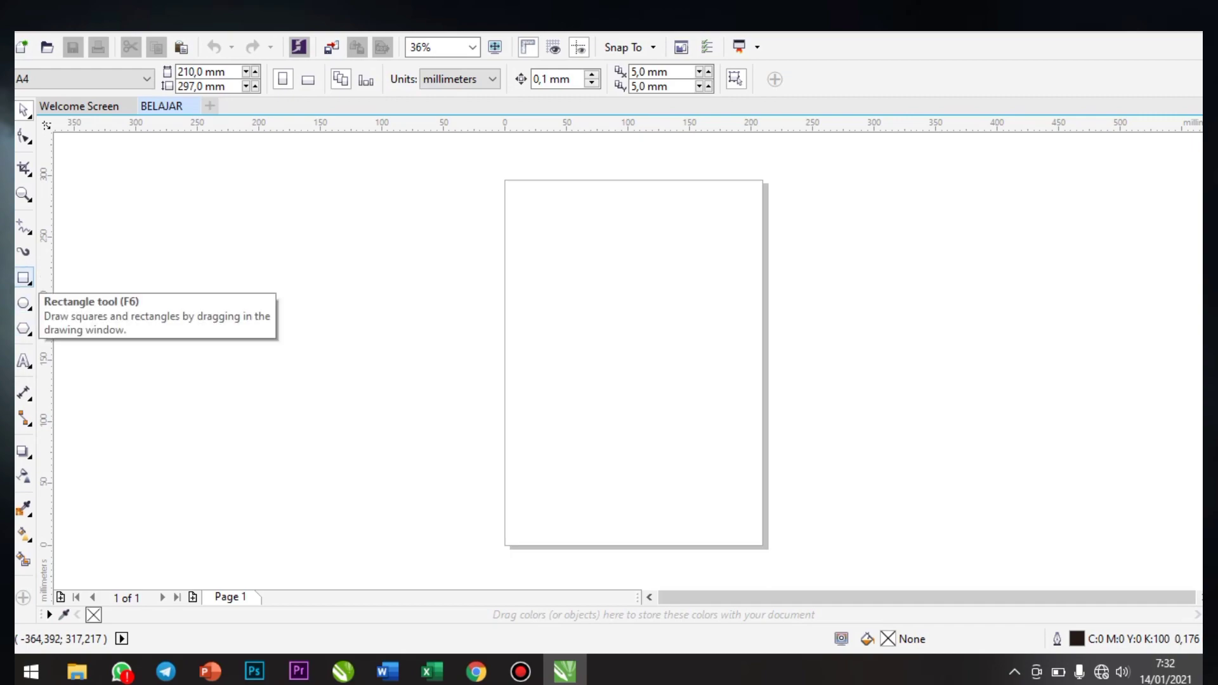
Draw a rectangle about 121 by 71 mm in the upper half of the page and fill it with cyan.
{"action": "left_click", "coordinate": [24, 277]}
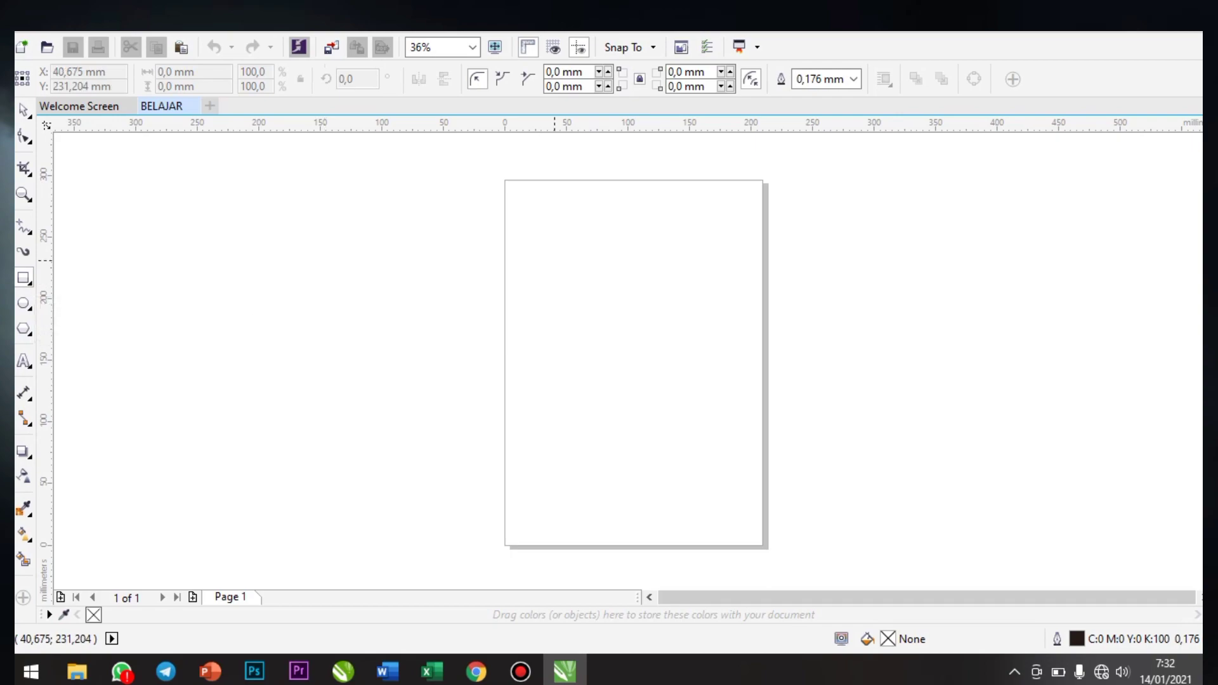
{"action": "mouse_move", "coordinate": [555, 261]}
{"action": "left_mouse_down"}
{"action": "mouse_move", "coordinate": [715, 365]}
{"action": "mouse_move", "coordinate": [704, 348]}
{"action": "left_mouse_up"}
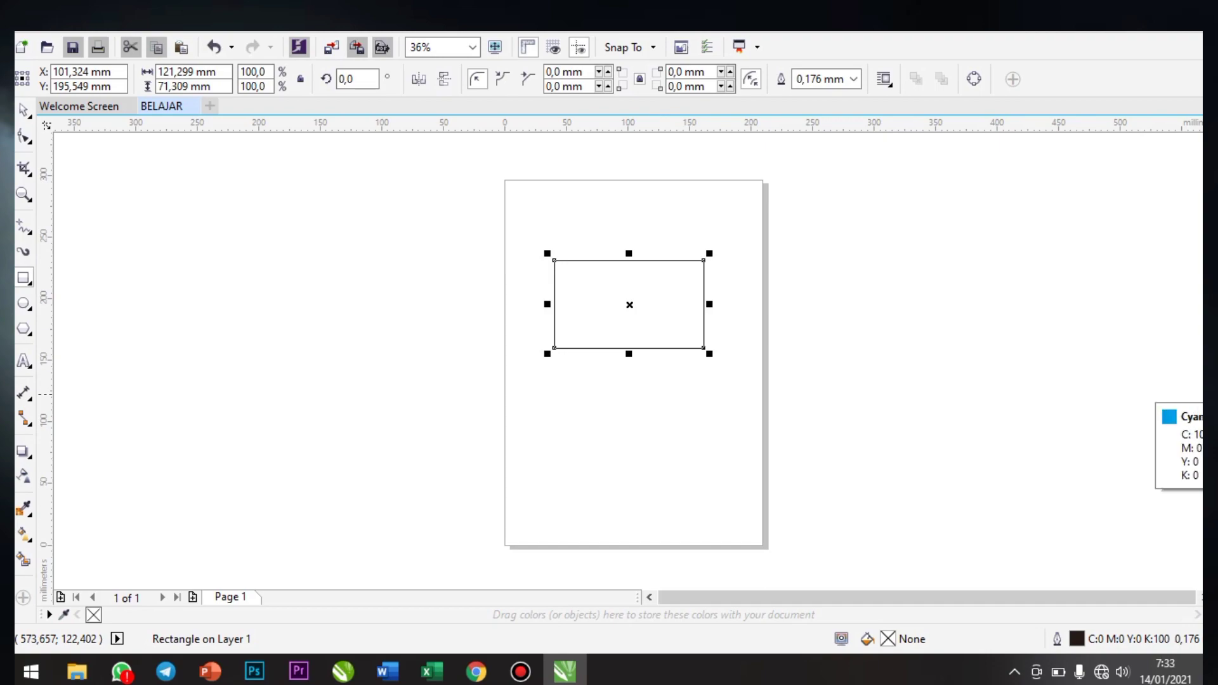
{"action": "left_click", "coordinate": [1206, 406]}
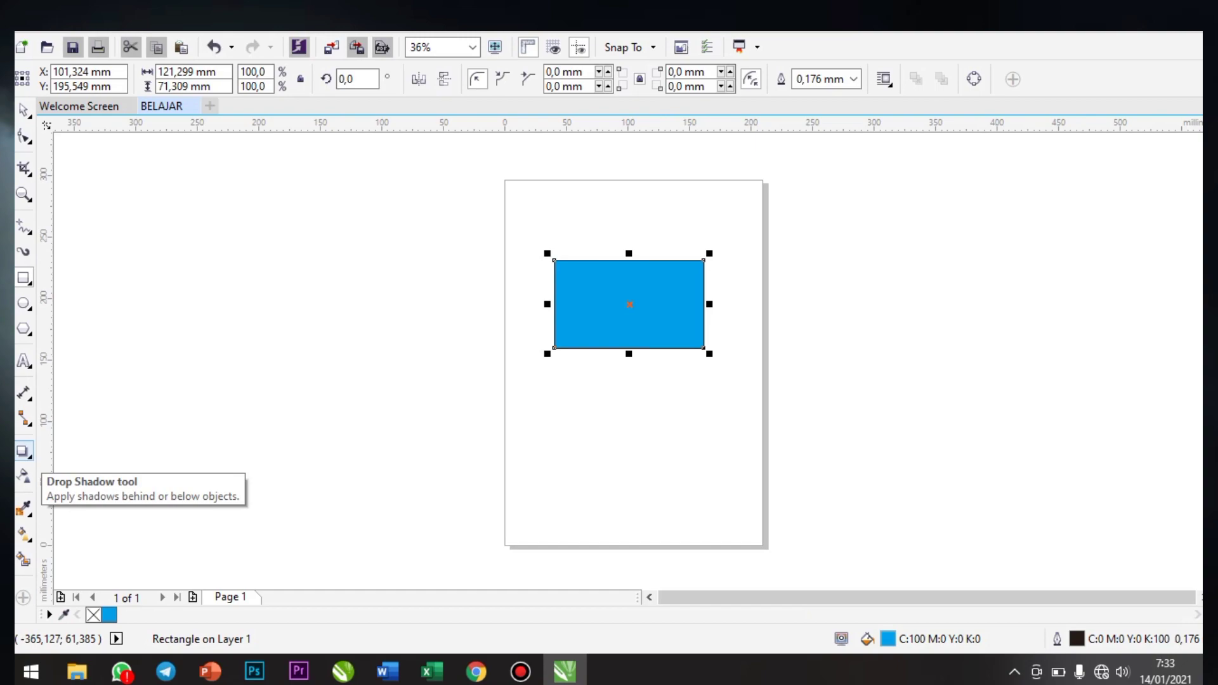
Add a drop shadow to the cyan rectangle, offset about 45 mm to the right and 32 mm upward.
{"action": "left_click", "coordinate": [24, 452]}
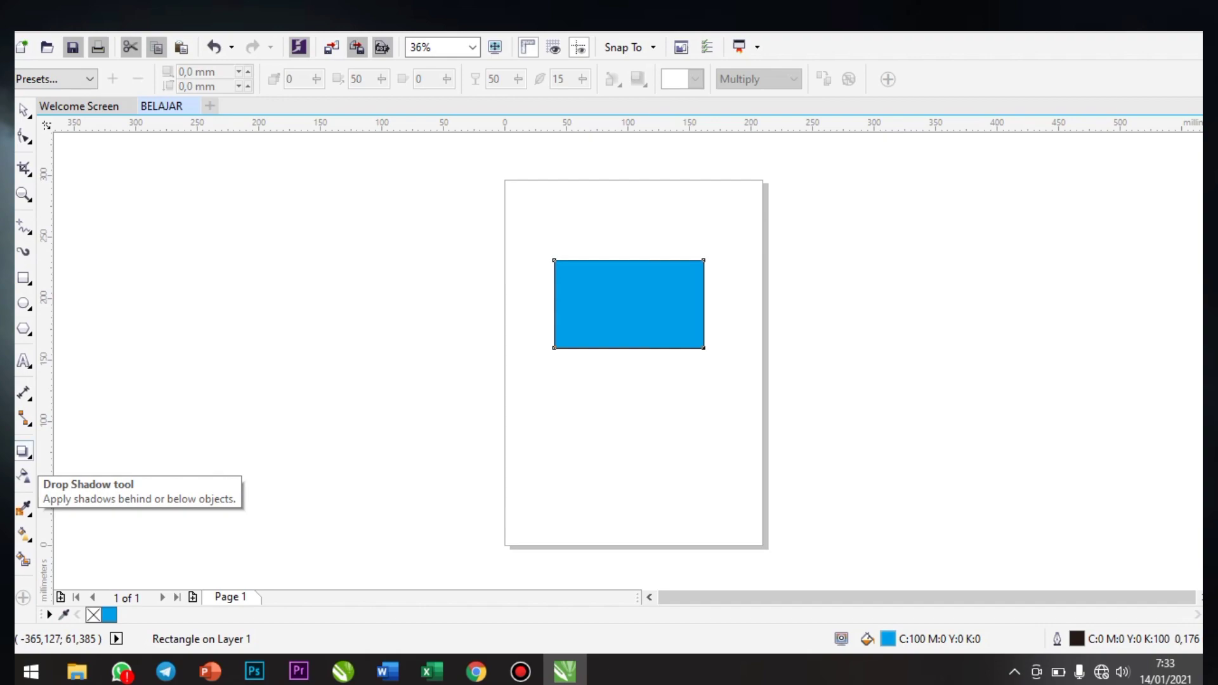
{"action": "left_click", "coordinate": [24, 452]}
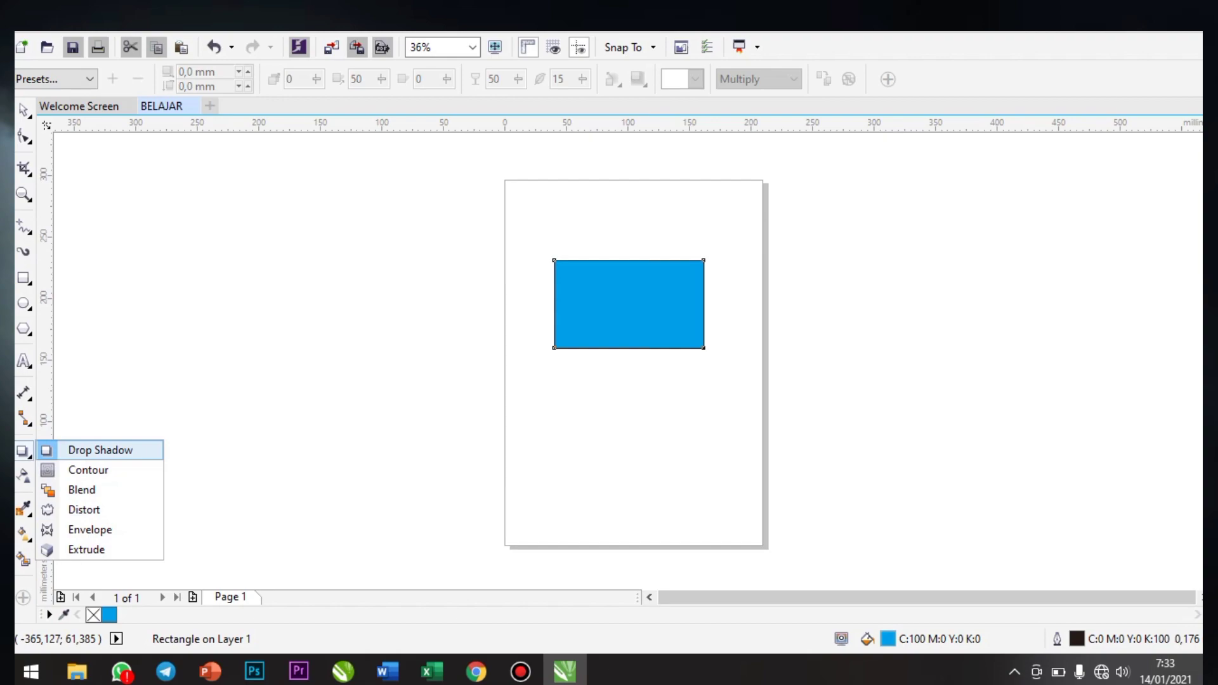
{"action": "left_click", "coordinate": [101, 450]}
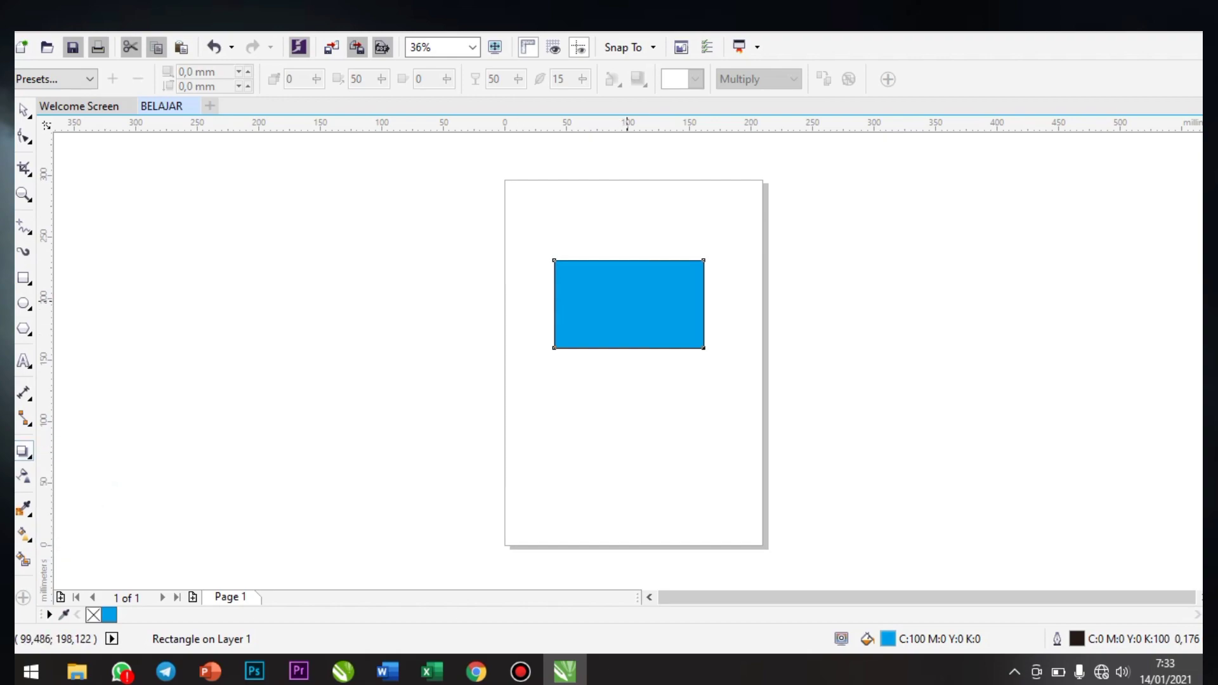
{"action": "left_click_drag", "start_coordinate": [628, 304], "coordinate": [746, 219]}
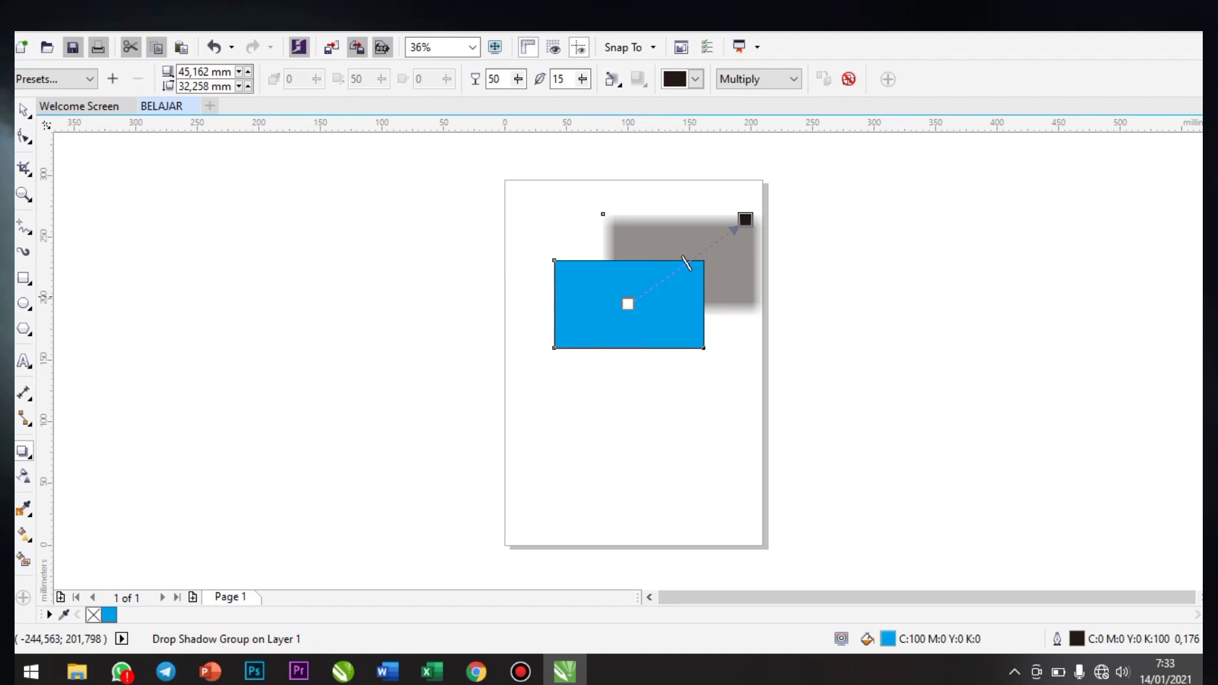
Draw a second rectangle about 124 by 68 mm below the cyan one and move it off the page to the left.
{"action": "left_click", "coordinate": [23, 278]}
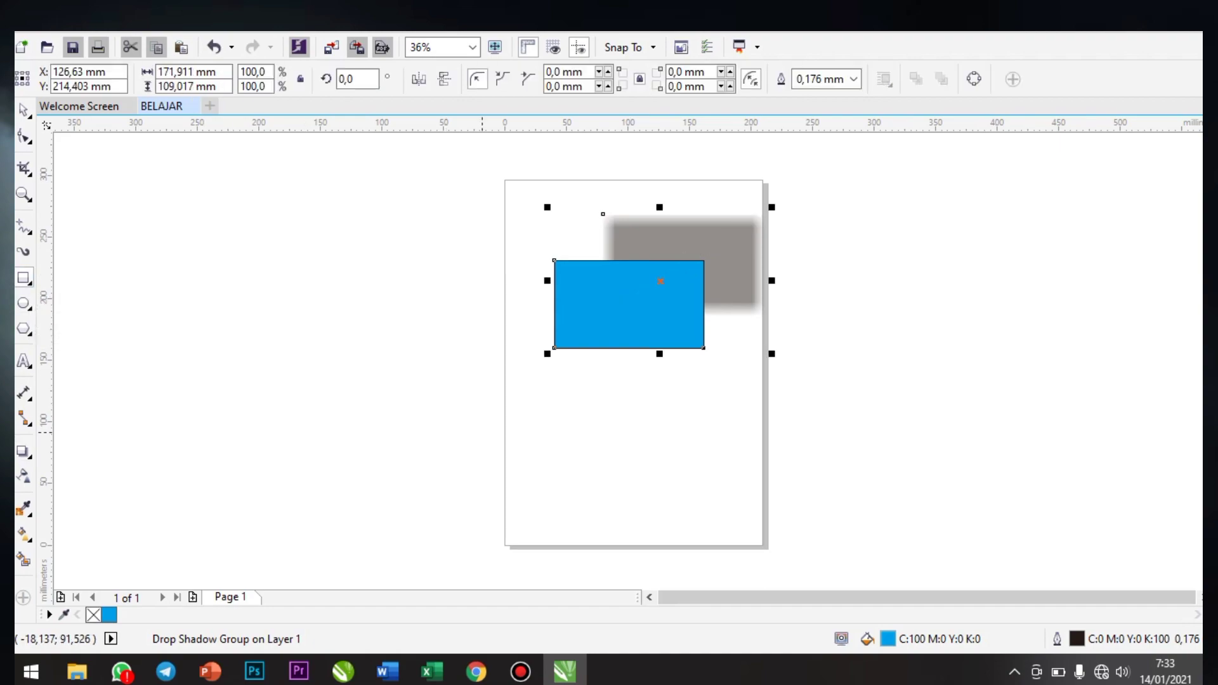
{"action": "left_click_drag", "start_coordinate": [550, 411], "coordinate": [701, 496]}
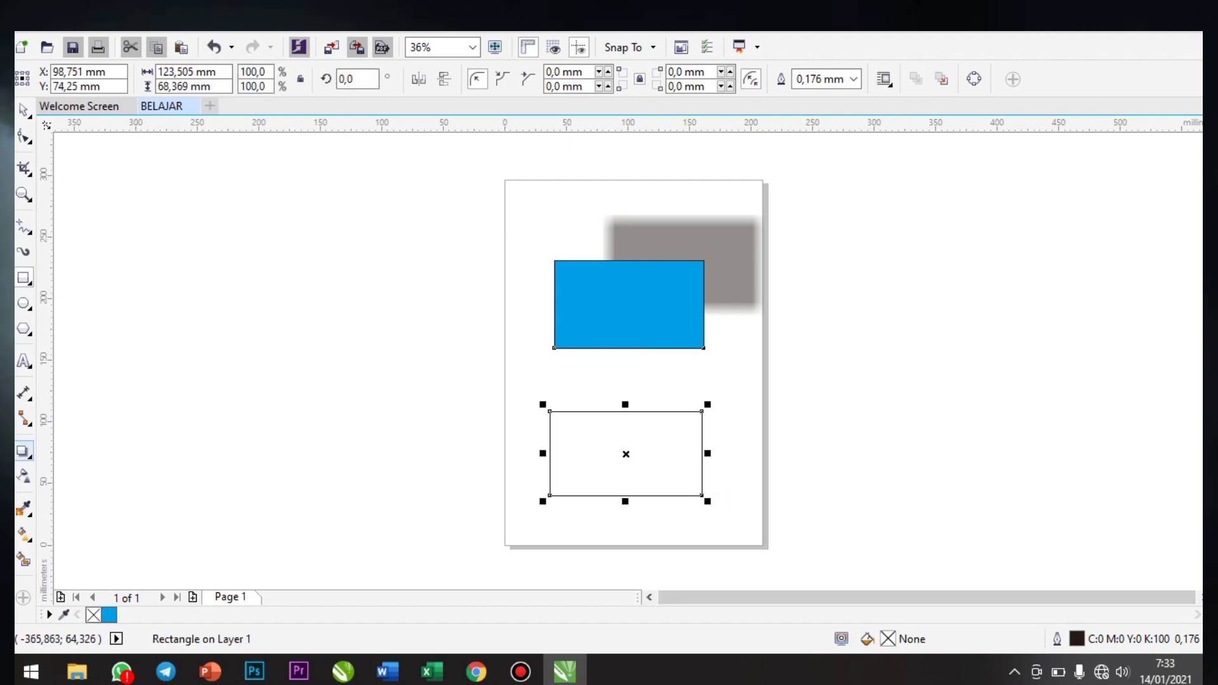
{"action": "left_click", "coordinate": [24, 452]}
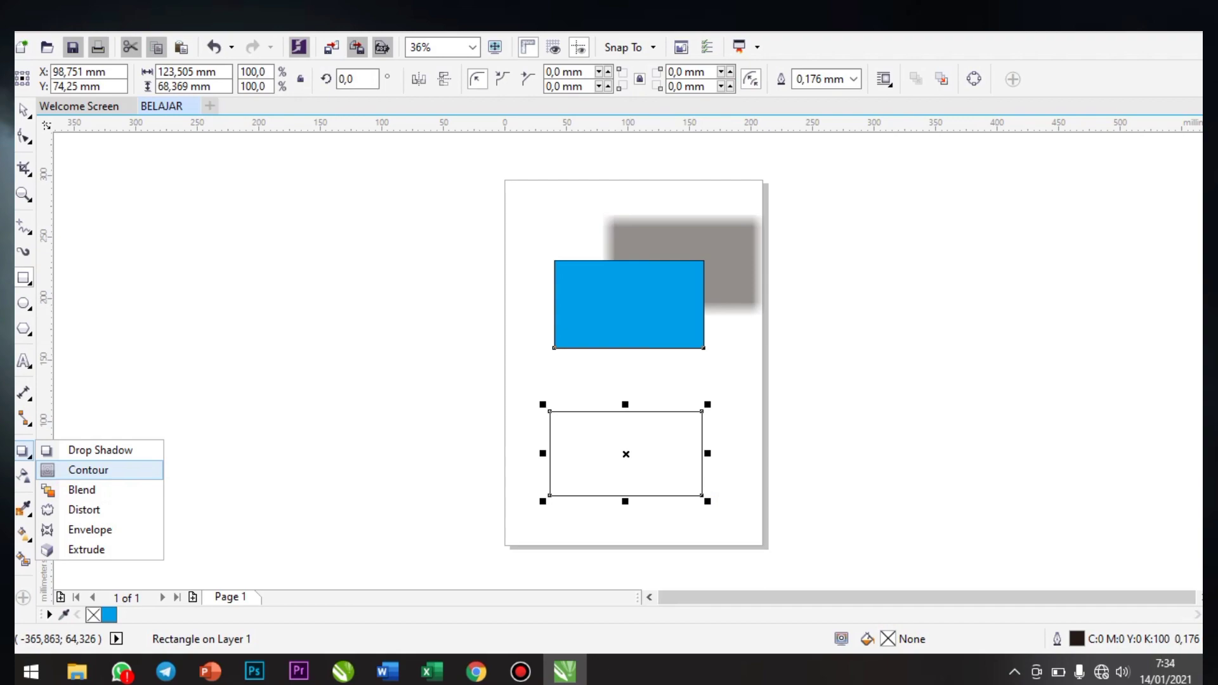
{"action": "left_click", "coordinate": [89, 469]}
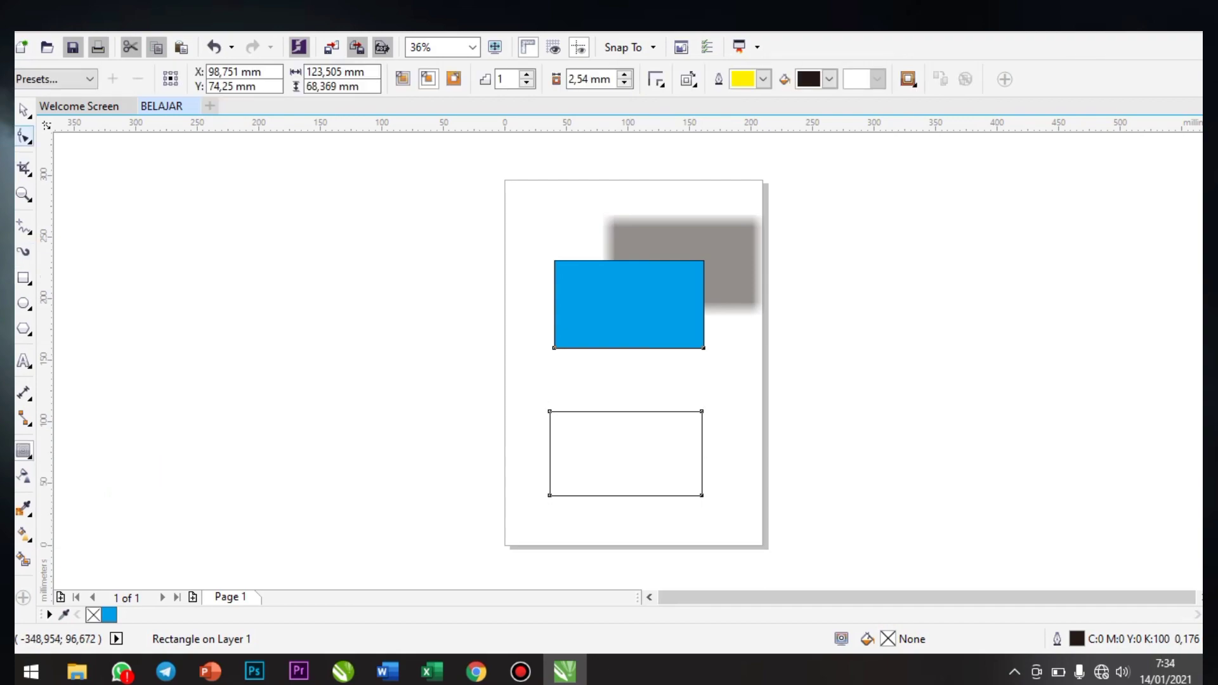
{"action": "left_click", "coordinate": [24, 277]}
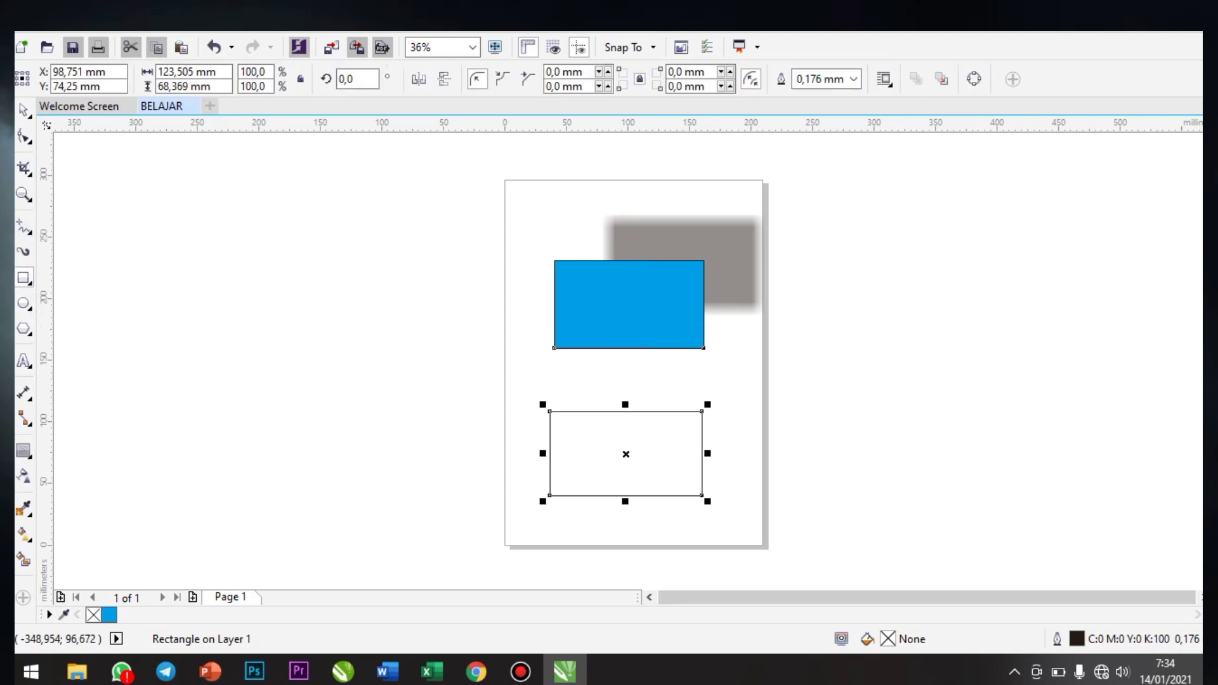
{"action": "left_click_drag", "start_coordinate": [626, 454], "coordinate": [312, 367]}
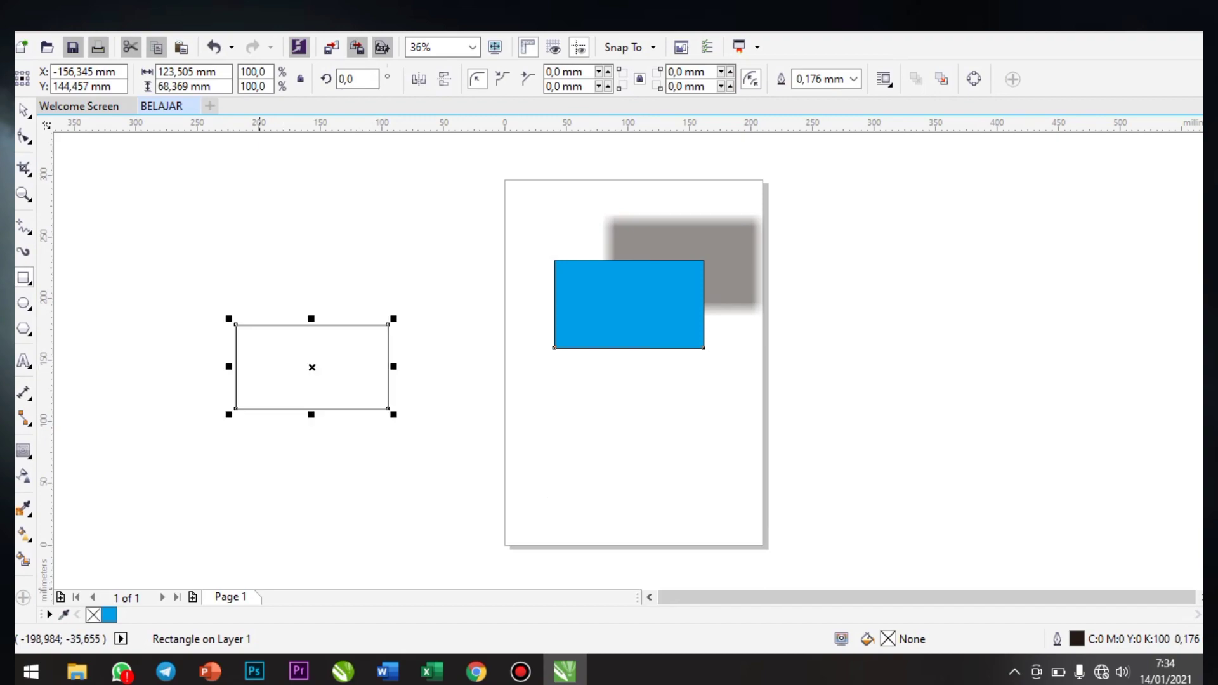
Add a second page and place the unfilled rectangle on it, scaled down to about 74 by 41 mm.
{"action": "left_click", "coordinate": [193, 598]}
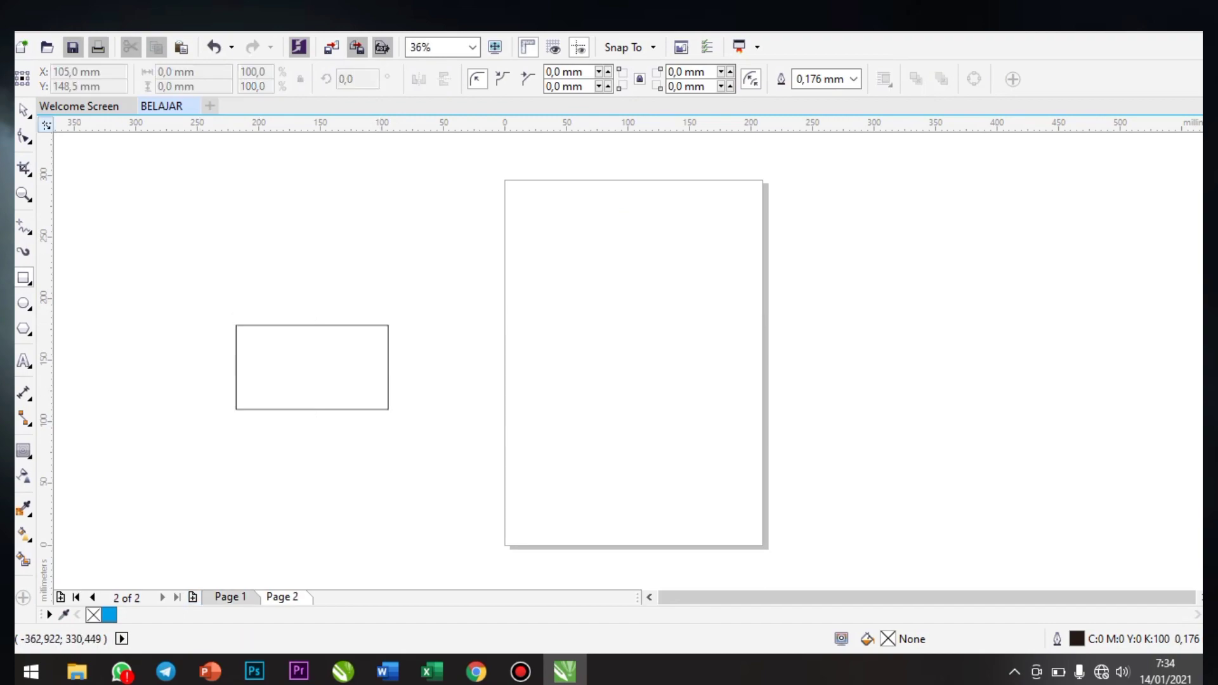
{"action": "left_click", "coordinate": [23, 110]}
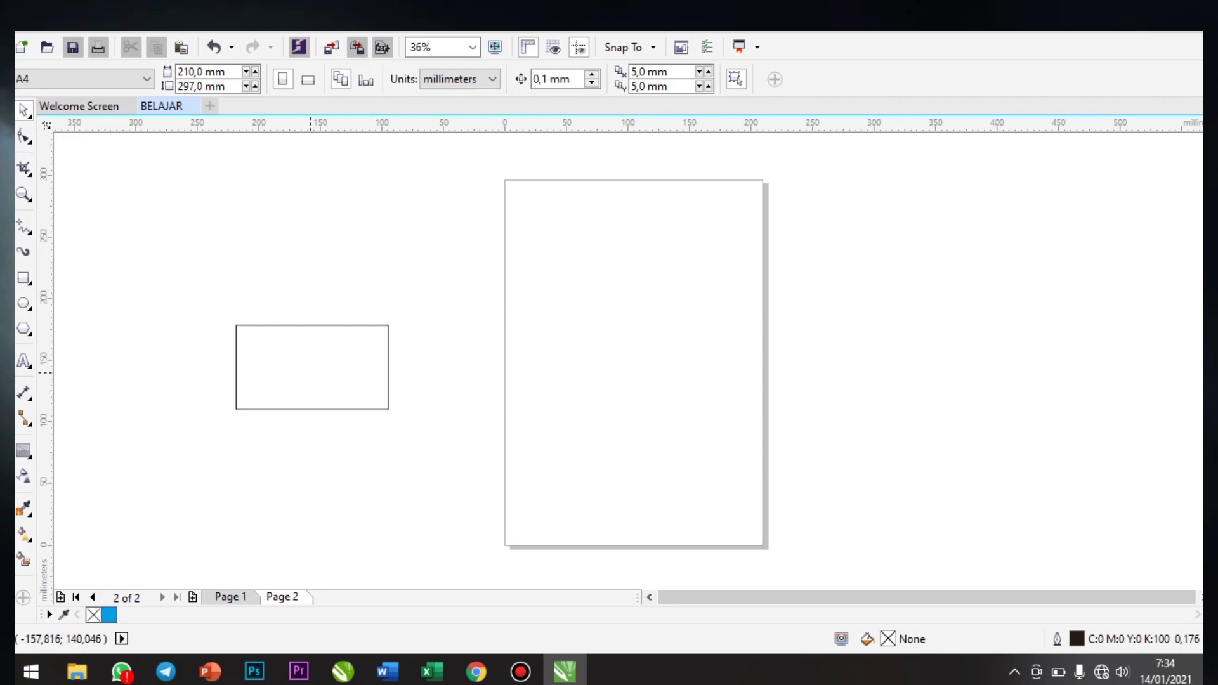
{"action": "left_click", "coordinate": [313, 367]}
{"action": "left_click_drag", "start_coordinate": [312, 367], "coordinate": [637, 390]}
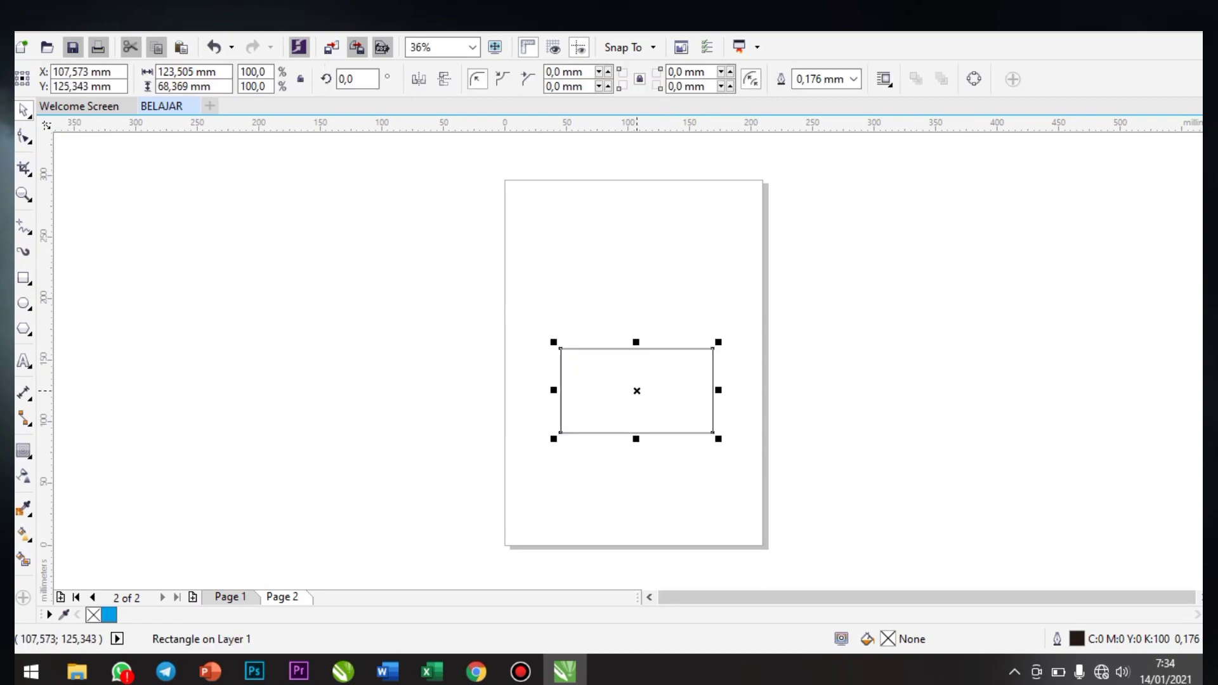
{"action": "left_click_drag", "start_coordinate": [719, 342], "coordinate": [652, 382]}
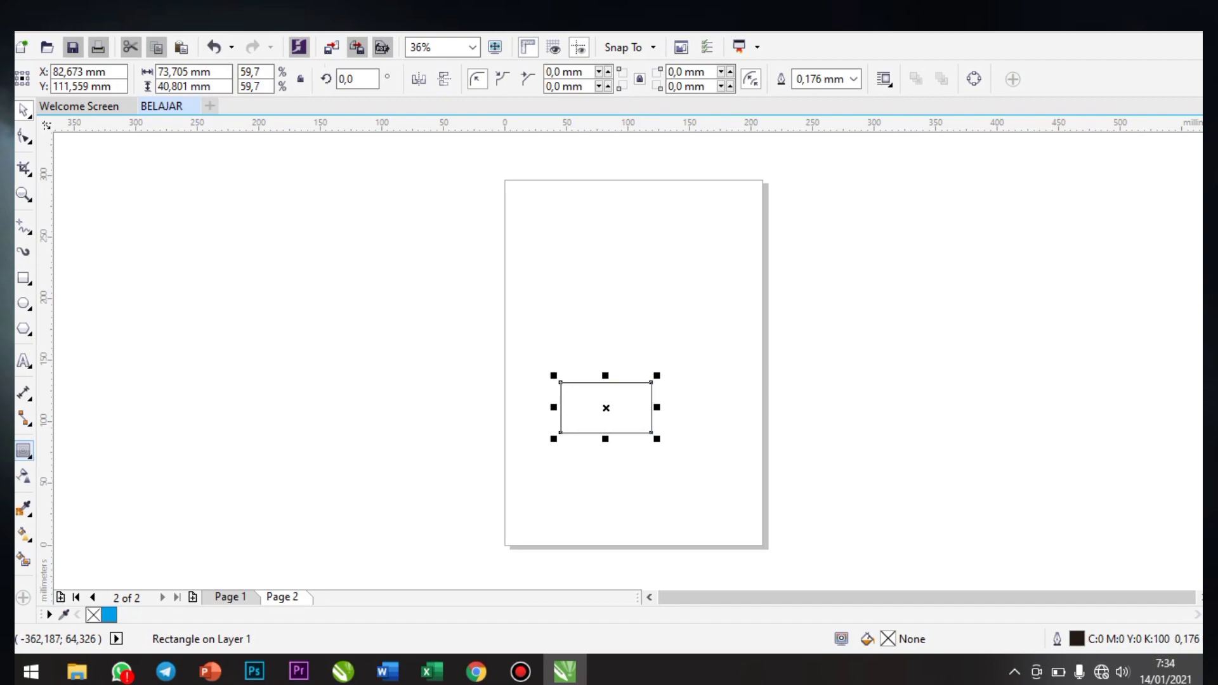
Apply an outside contour to the rectangle on page 2 with 3 steps and an offset of 11,276 mm.
{"action": "left_click", "coordinate": [24, 451]}
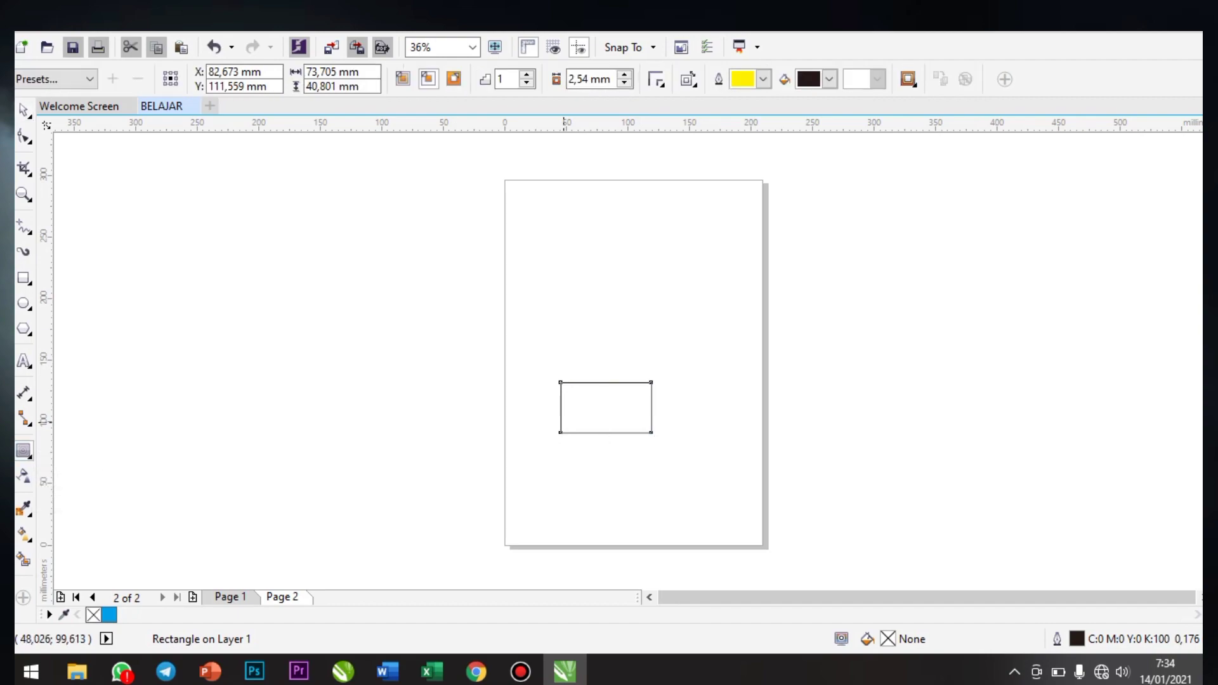
{"action": "left_click_drag", "start_coordinate": [605, 408], "coordinate": [675, 332]}
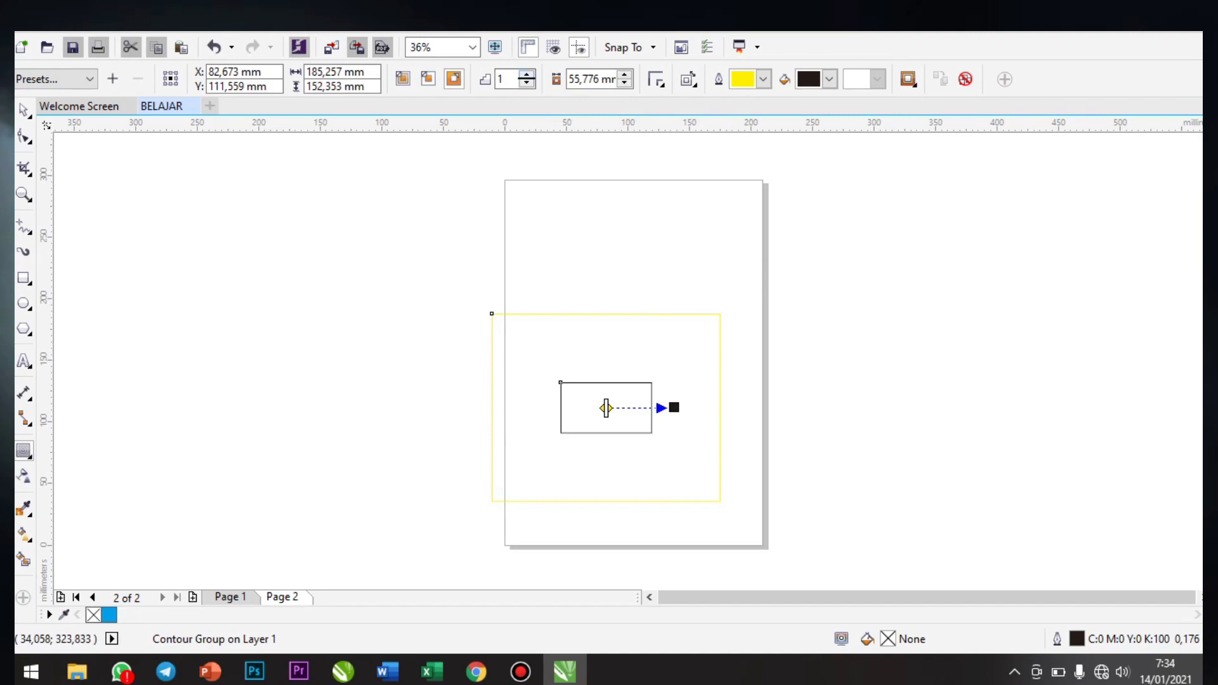
{"action": "left_click", "coordinate": [527, 74]}
{"action": "left_click", "coordinate": [527, 75]}
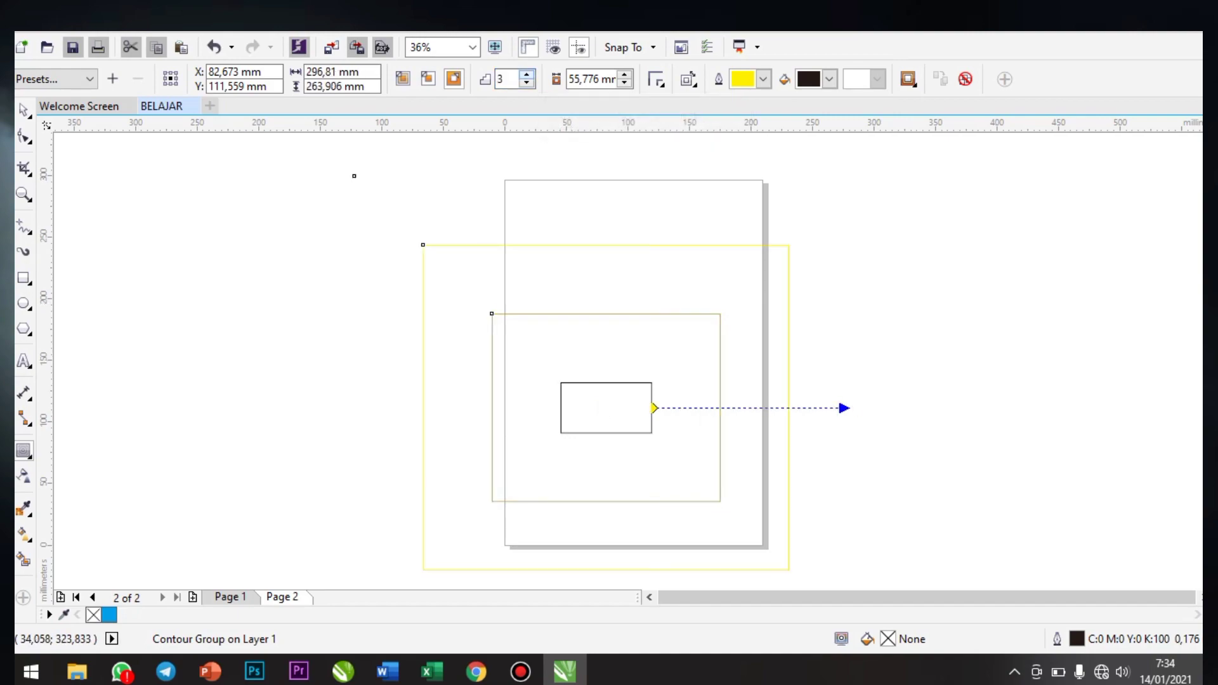
{"action": "left_click", "coordinate": [625, 83]}
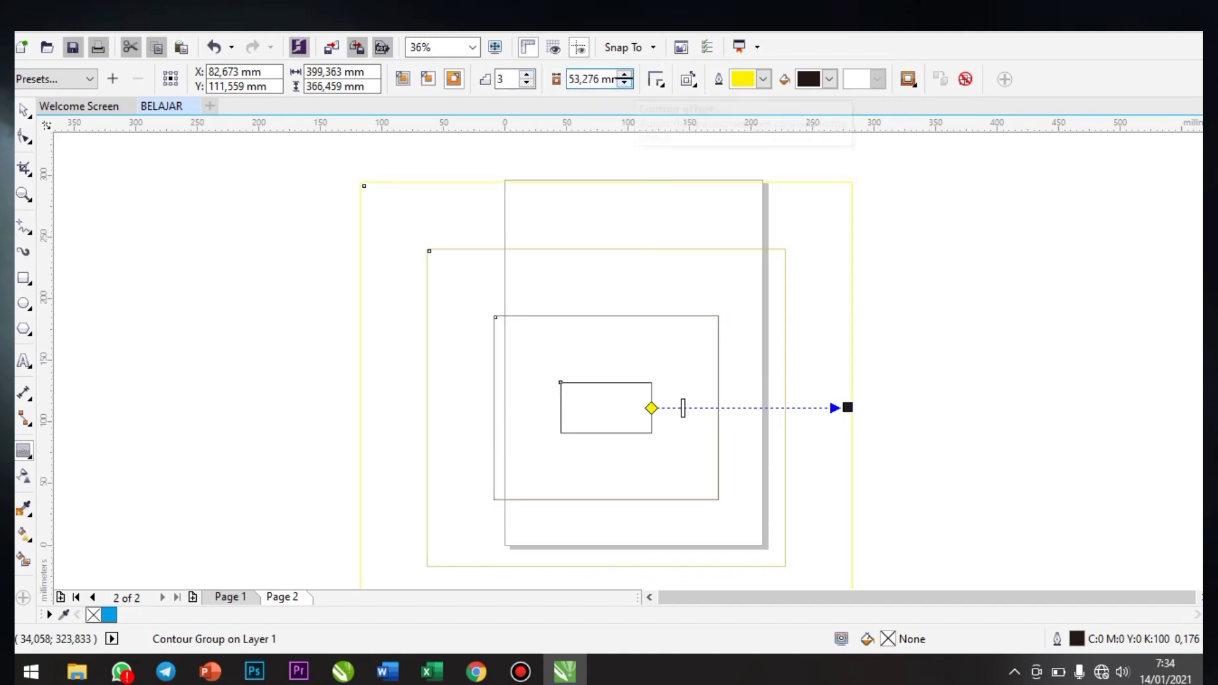
{"action": "left_click", "coordinate": [626, 83]}
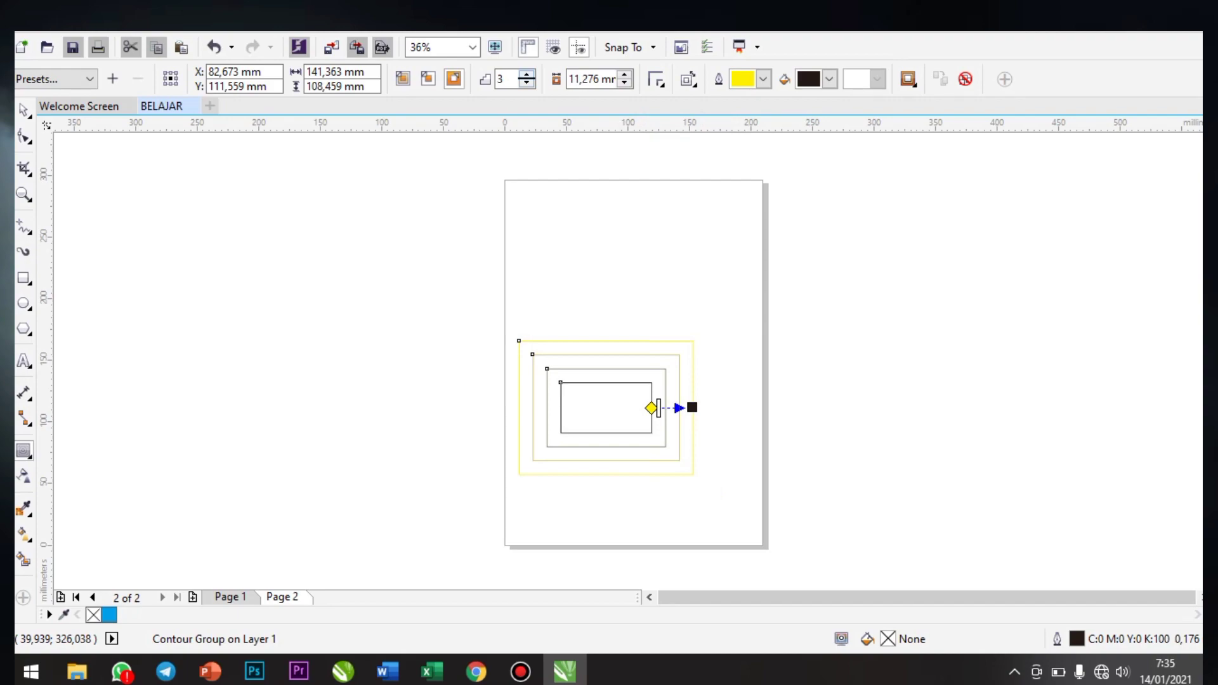
Increase the contour to 7 steps and center the contour group on the page.
{"action": "left_click", "coordinate": [526, 74]}
{"action": "left_click", "coordinate": [527, 74]}
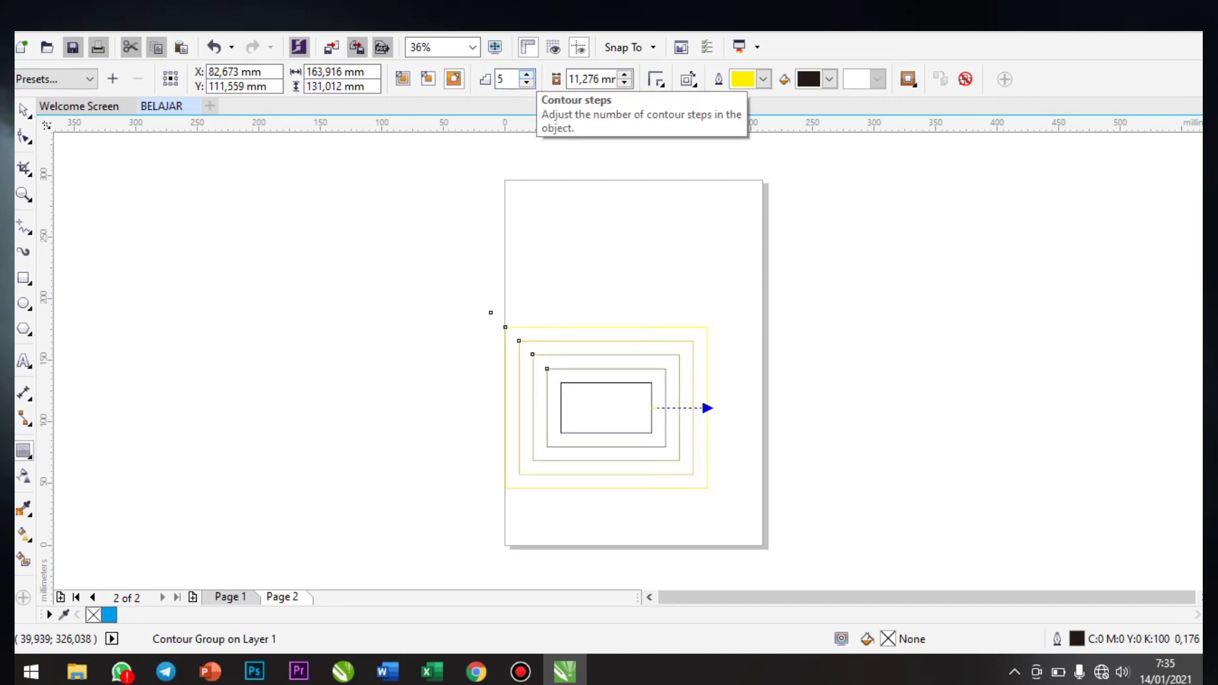
{"action": "left_click", "coordinate": [527, 74]}
{"action": "left_click", "coordinate": [526, 74]}
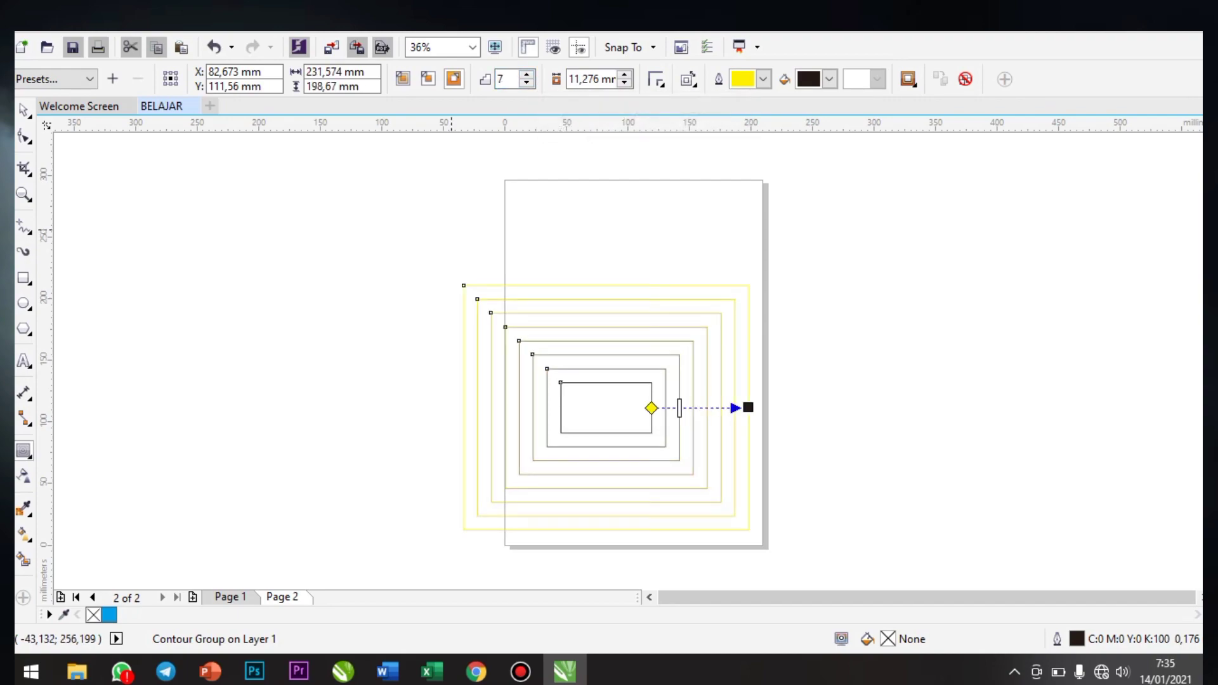
{"action": "key", "text": "space"}
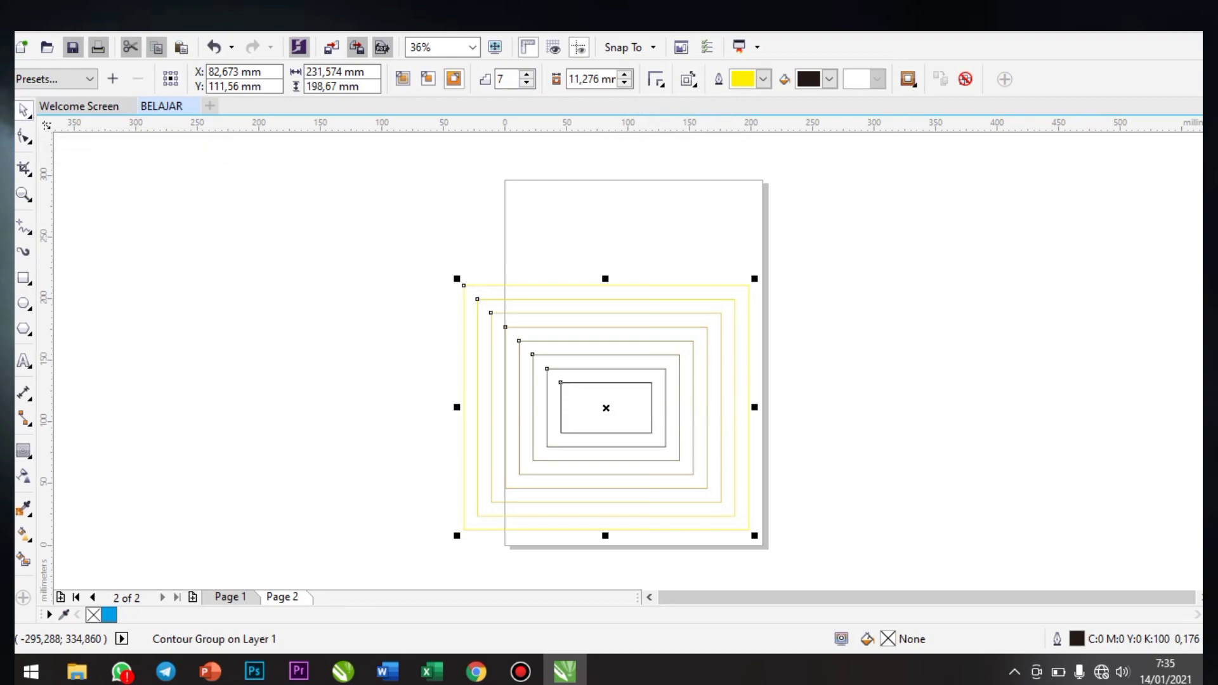
{"action": "key", "text": "p"}
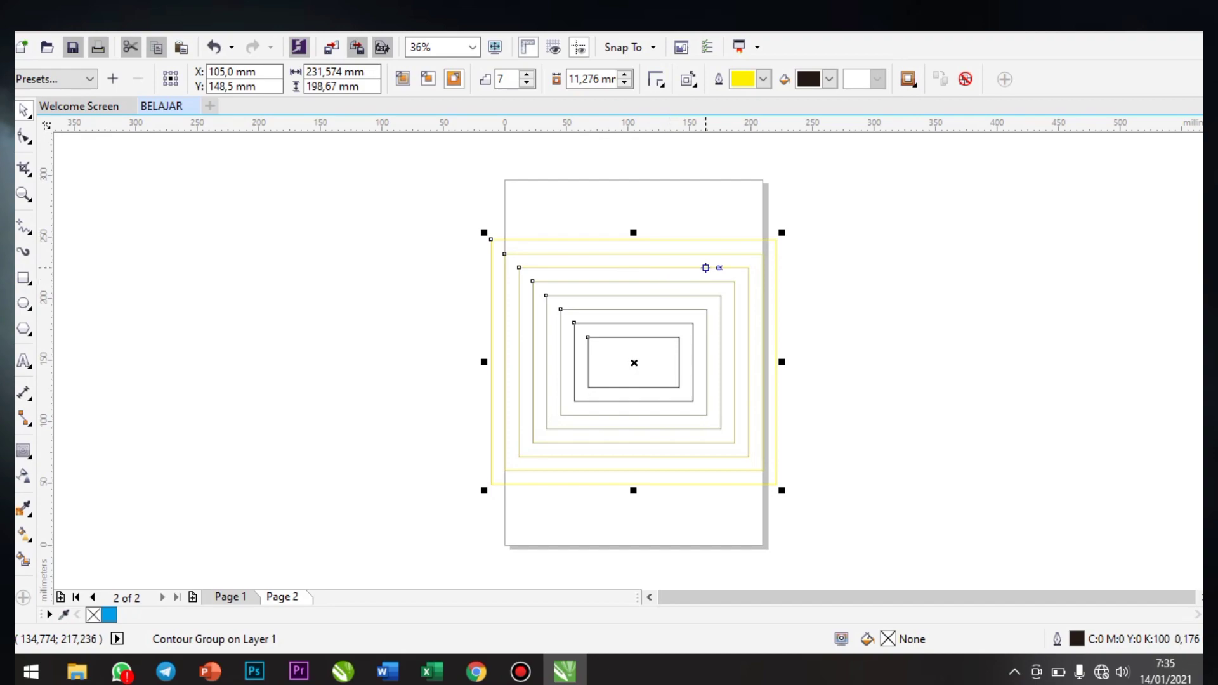
Scale the contoured rectangle group on page 2 down to about 188 by 175 mm and move it fully onto the page.
{"action": "left_click_drag", "start_coordinate": [781, 234], "coordinate": [691, 330]}
{"action": "left_click_drag", "start_coordinate": [583, 408], "coordinate": [653, 376]}
{"action": "mouse_move", "coordinate": [784, 256]}
{"action": "left_mouse_down"}
{"action": "mouse_move", "coordinate": [631, 329]}
{"action": "mouse_move", "coordinate": [709, 368]}
{"action": "left_mouse_up"}
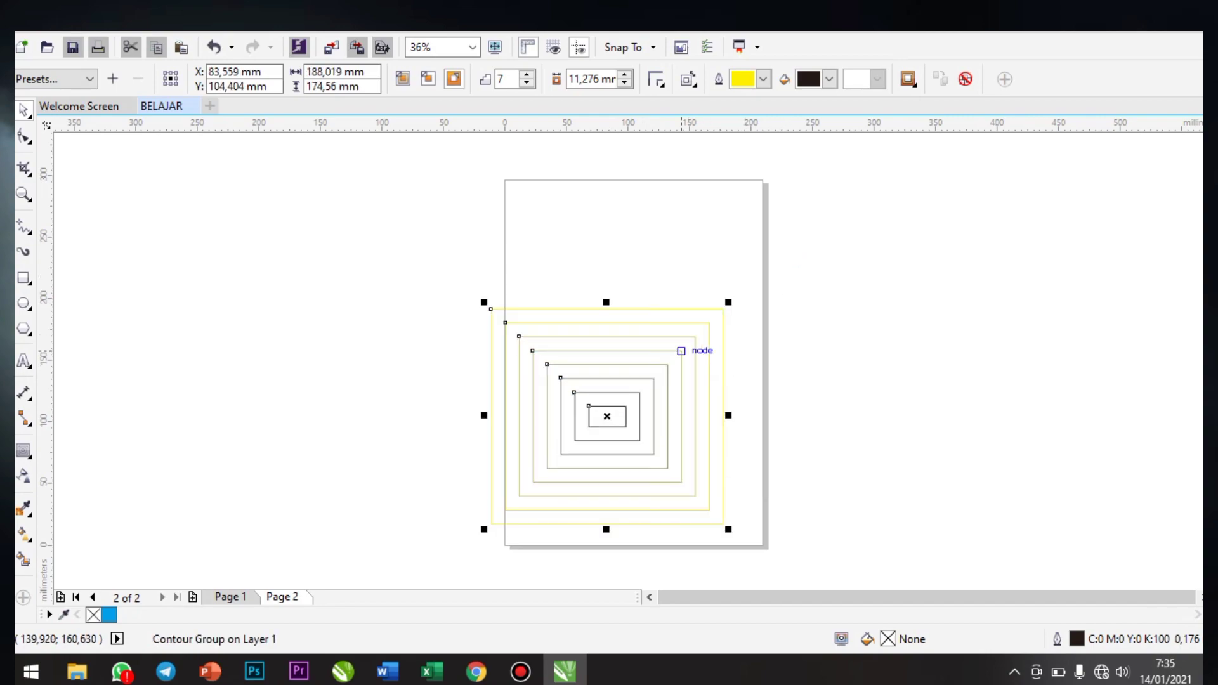
{"action": "left_click_drag", "start_coordinate": [608, 416], "coordinate": [644, 364]}
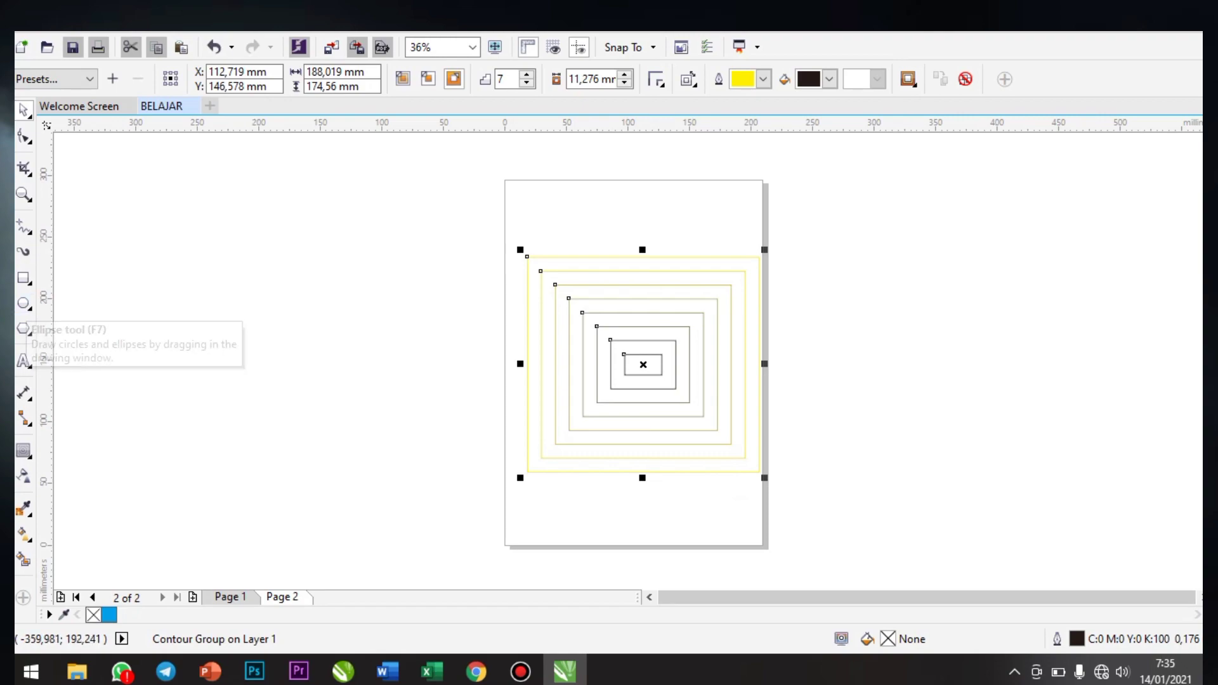
Draw an ellipse about 79 by 67 mm to the left of the page and give it a 7-step outside contour offset 11,657 mm.
{"action": "left_click", "coordinate": [24, 304]}
{"action": "left_click_drag", "start_coordinate": [187, 248], "coordinate": [287, 331]}
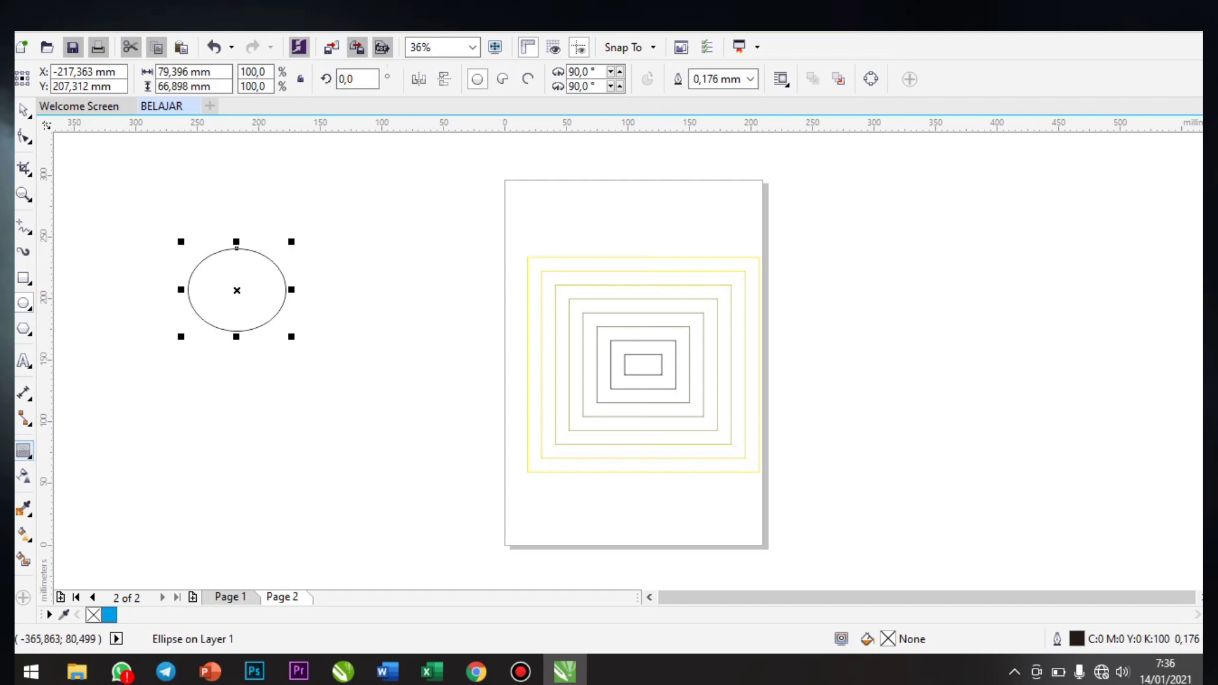
{"action": "left_click", "coordinate": [24, 451]}
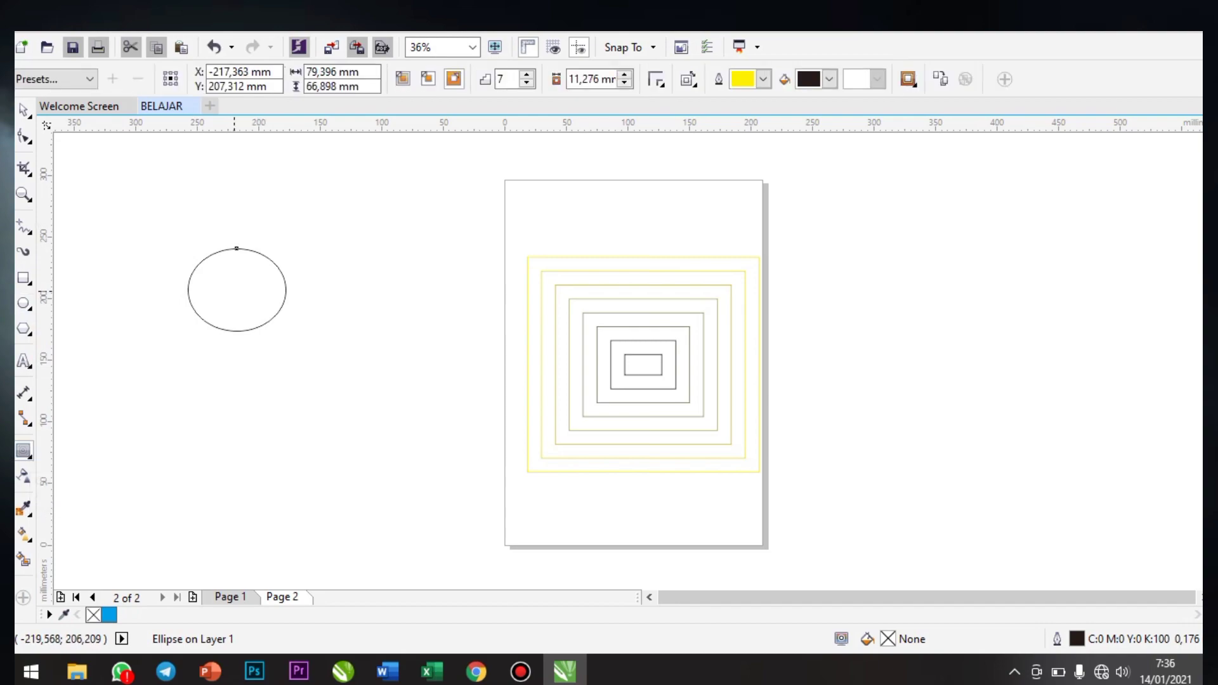
{"action": "left_click_drag", "start_coordinate": [234, 291], "coordinate": [336, 290]}
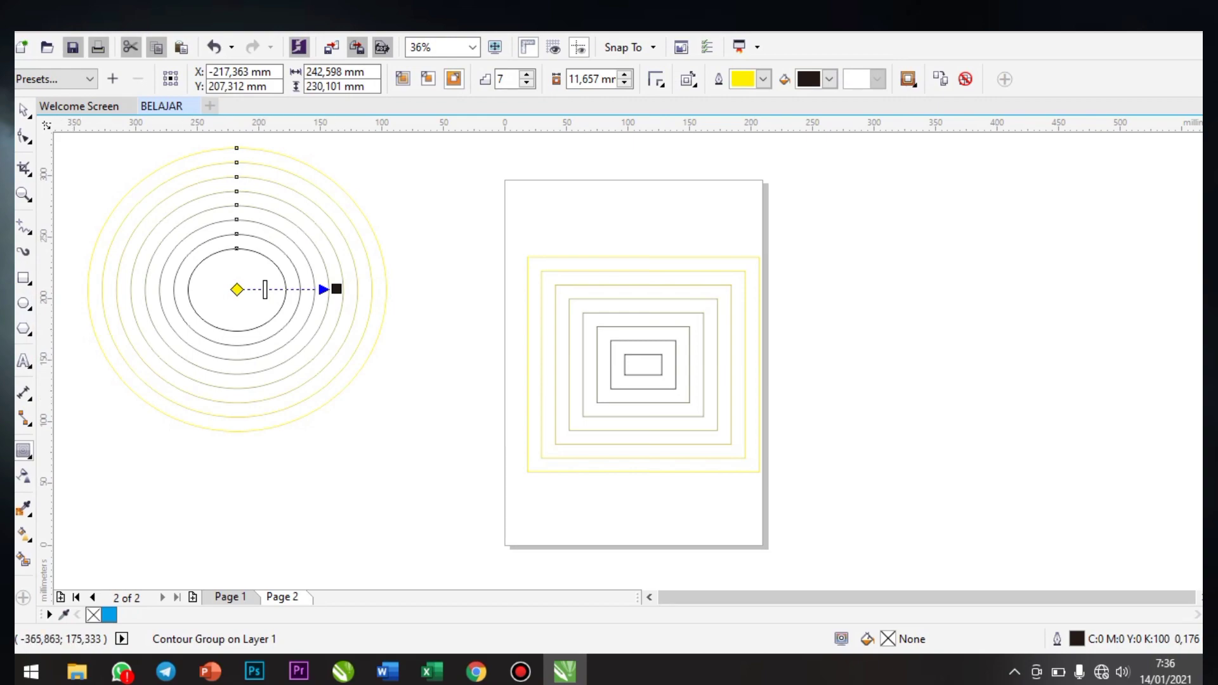
Draw a five-pointed star about 89 by 85 mm to the right of the page.
{"action": "left_click", "coordinate": [25, 330]}
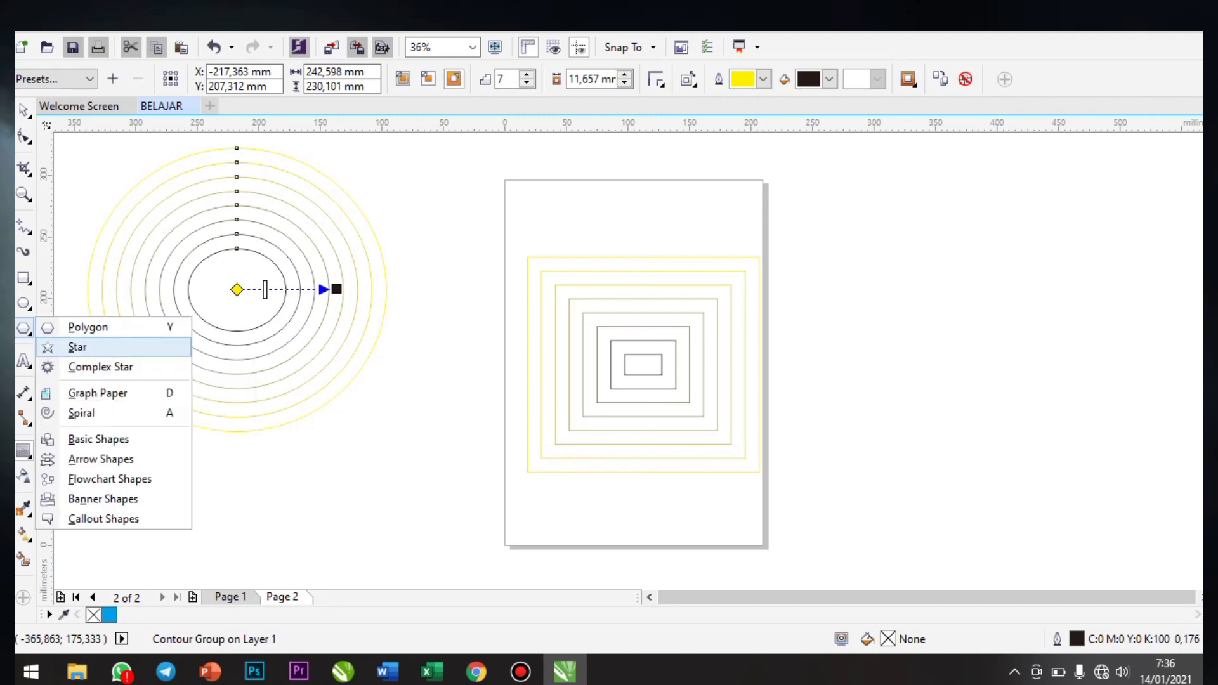
{"action": "left_click", "coordinate": [77, 347]}
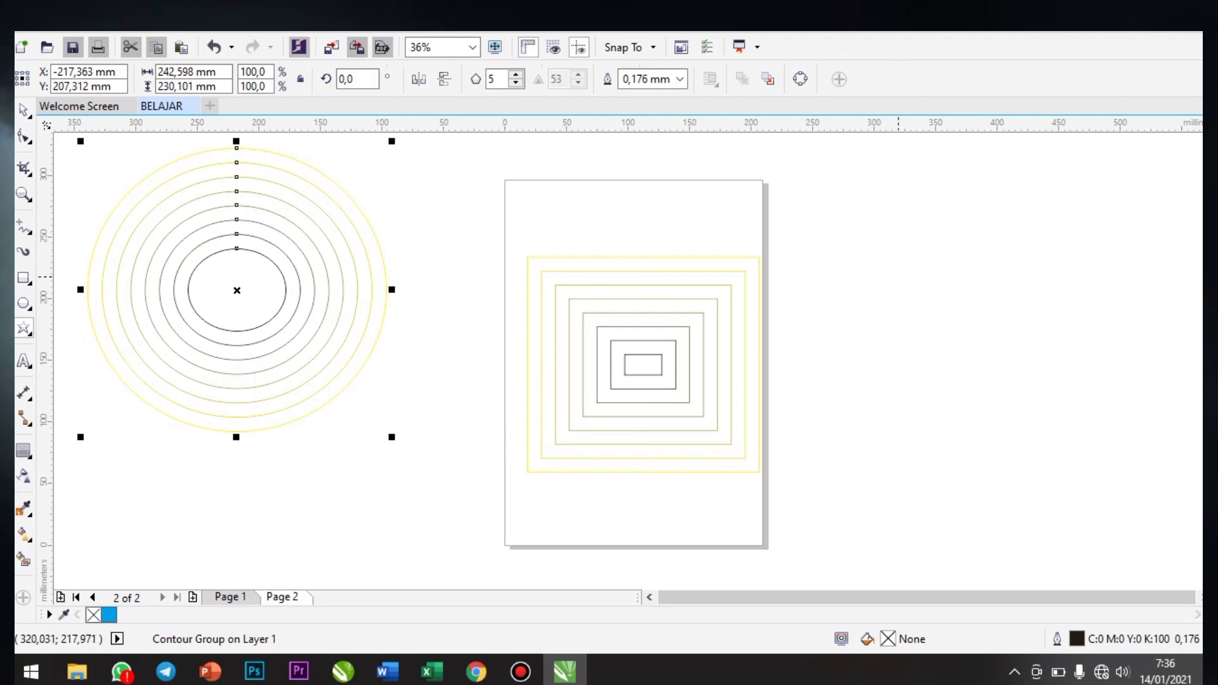
{"action": "left_click_drag", "start_coordinate": [899, 276], "coordinate": [1016, 387]}
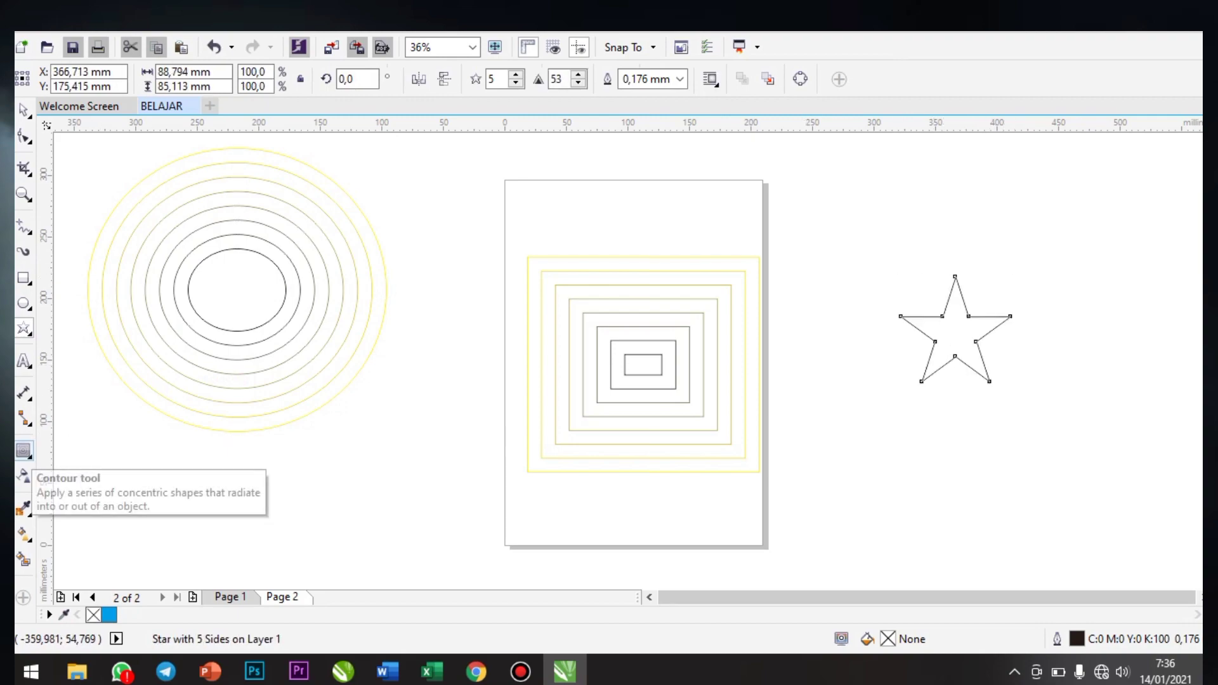
Apply an outside contour to the star with 2 steps and an offset of 22,136 mm.
{"action": "left_click", "coordinate": [24, 450]}
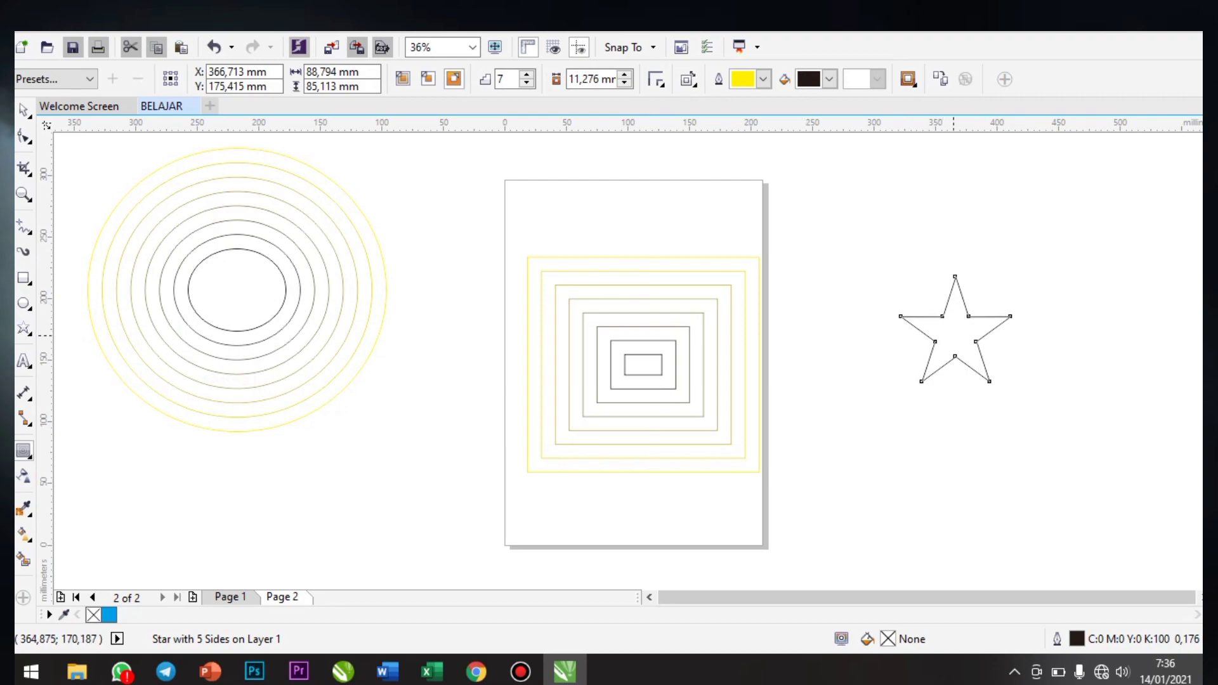
{"action": "left_click", "coordinate": [954, 335]}
{"action": "left_click_drag", "start_coordinate": [955, 334], "coordinate": [956, 369]}
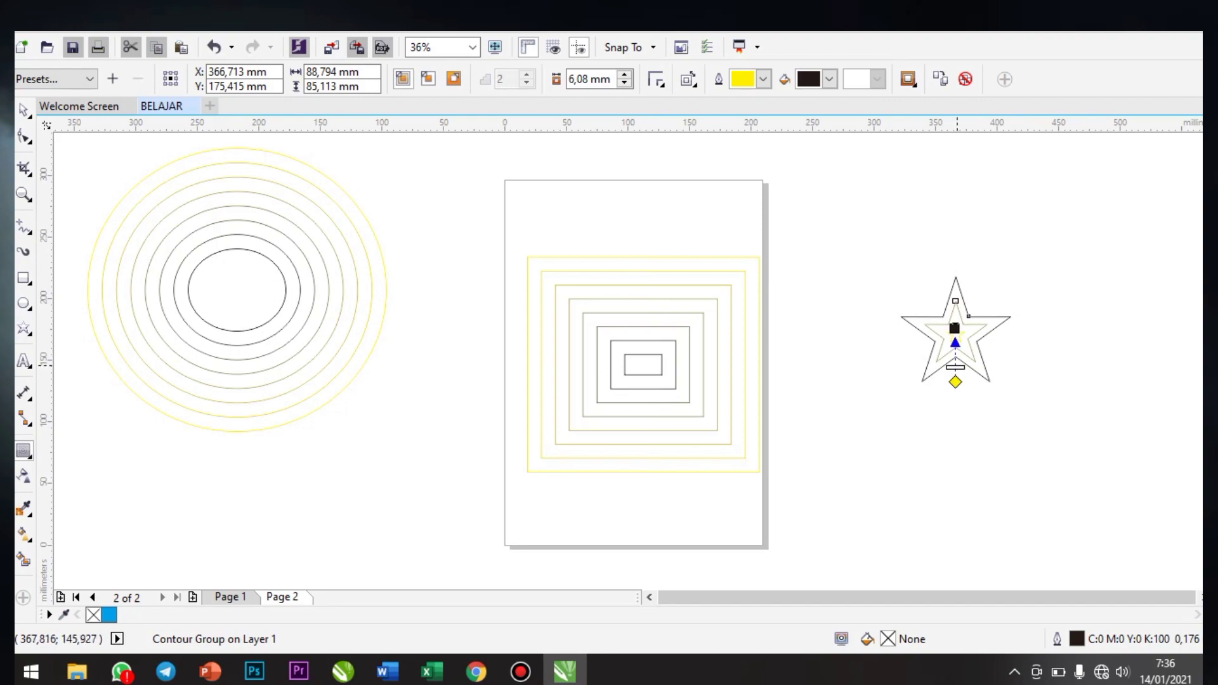
{"action": "left_click", "coordinate": [954, 343]}
{"action": "left_click_drag", "start_coordinate": [954, 366], "coordinate": [954, 435]}
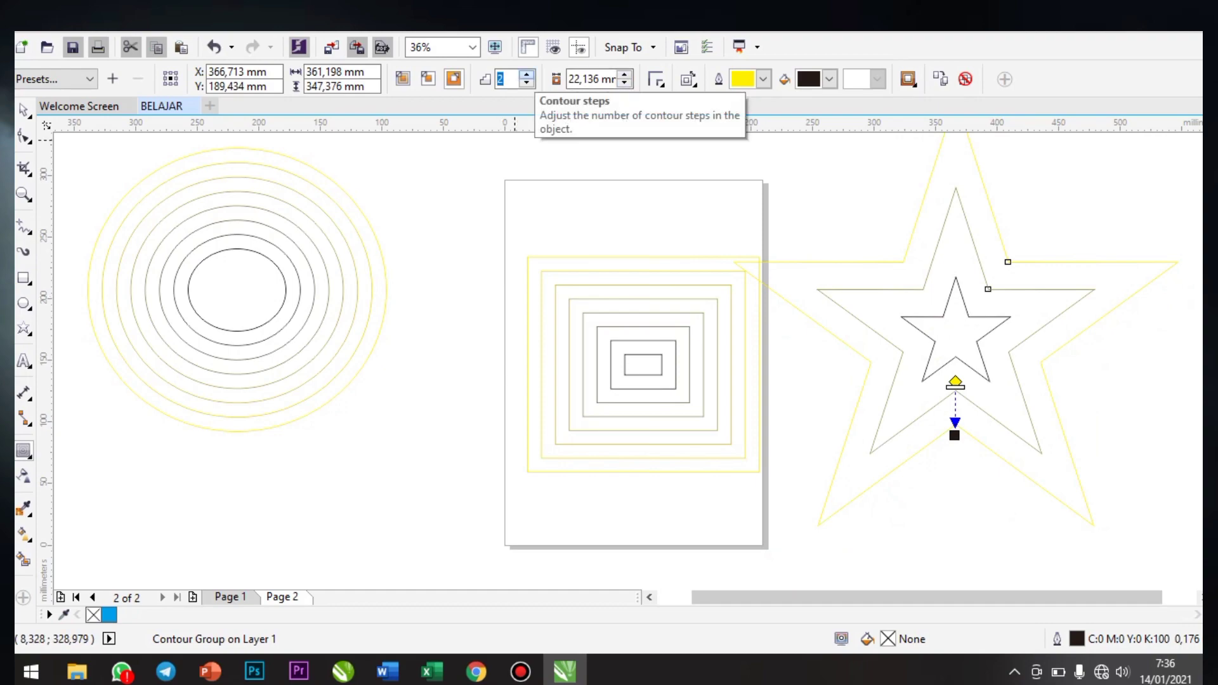
Increase the star's contour to 6 steps and reduce its offset to 10,636 mm.
{"action": "left_click", "coordinate": [527, 75]}
{"action": "left_click", "coordinate": [527, 74]}
{"action": "left_click", "coordinate": [527, 75]}
{"action": "left_click", "coordinate": [527, 75]}
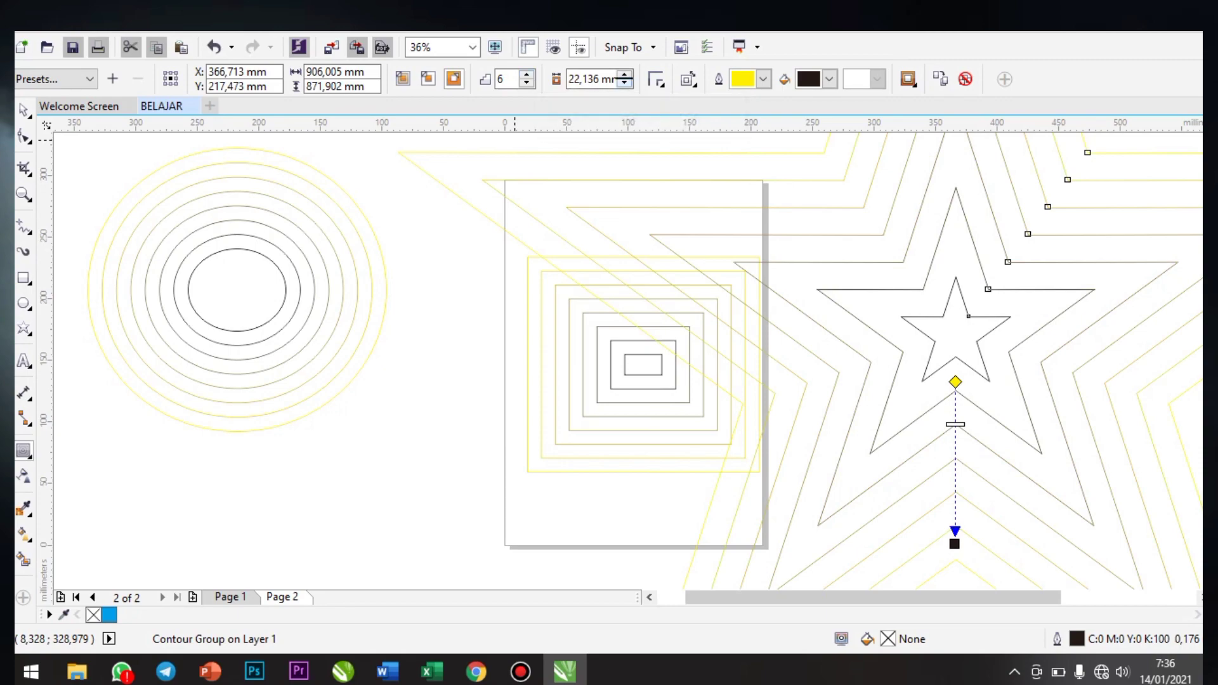
{"action": "left_click", "coordinate": [625, 82]}
{"action": "left_click", "coordinate": [624, 82]}
{"action": "left_click", "coordinate": [625, 82]}
{"action": "left_click", "coordinate": [624, 82]}
{"action": "left_click", "coordinate": [625, 82]}
{"action": "left_click", "coordinate": [625, 82]}
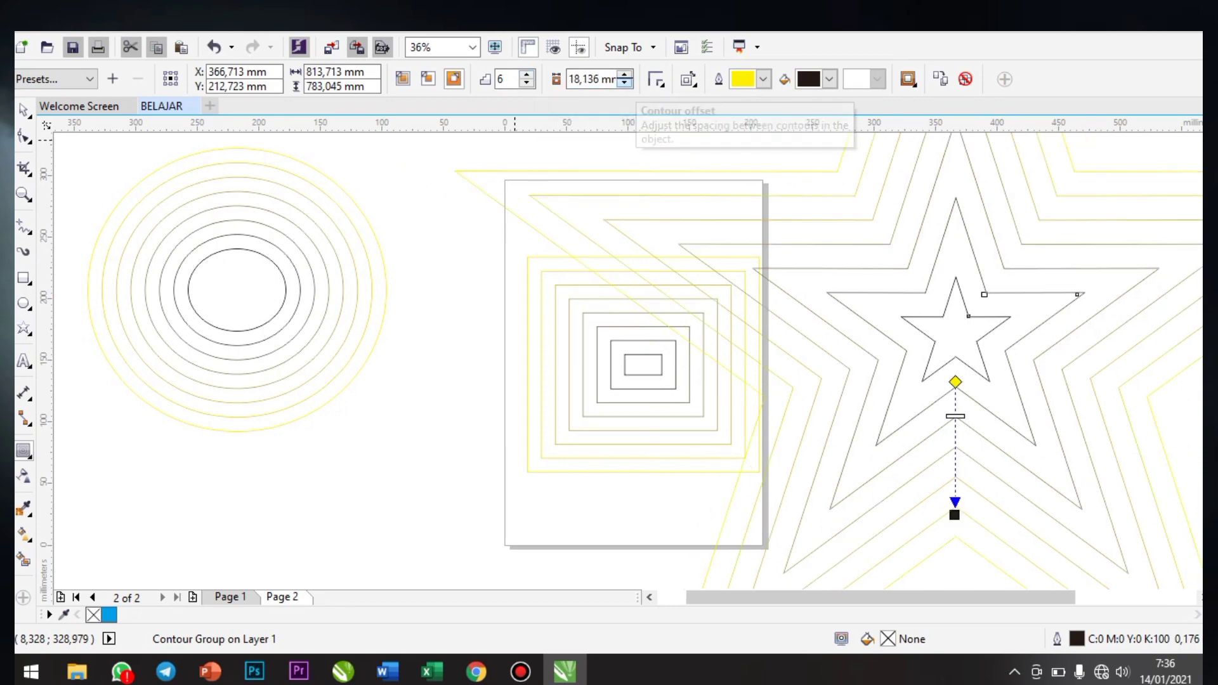
{"action": "left_click", "coordinate": [625, 81]}
{"action": "left_click", "coordinate": [624, 82]}
{"action": "left_click", "coordinate": [624, 82]}
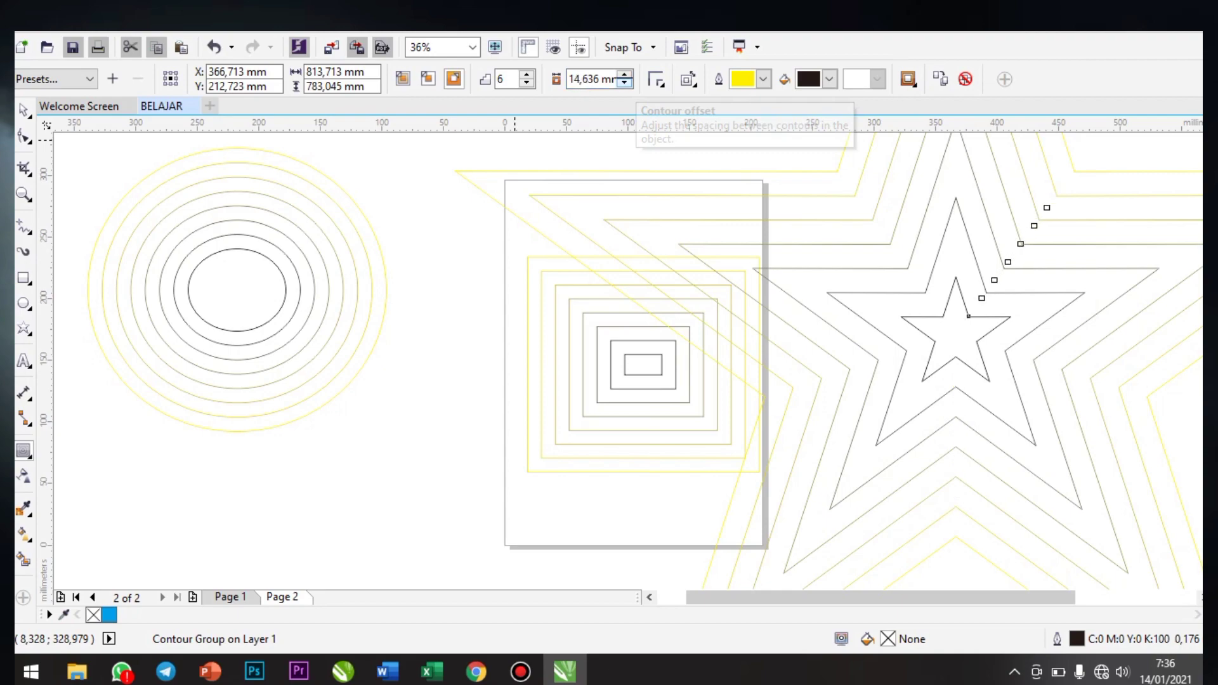
{"action": "left_click", "coordinate": [624, 82]}
{"action": "left_click", "coordinate": [624, 82]}
{"action": "left_click", "coordinate": [624, 82]}
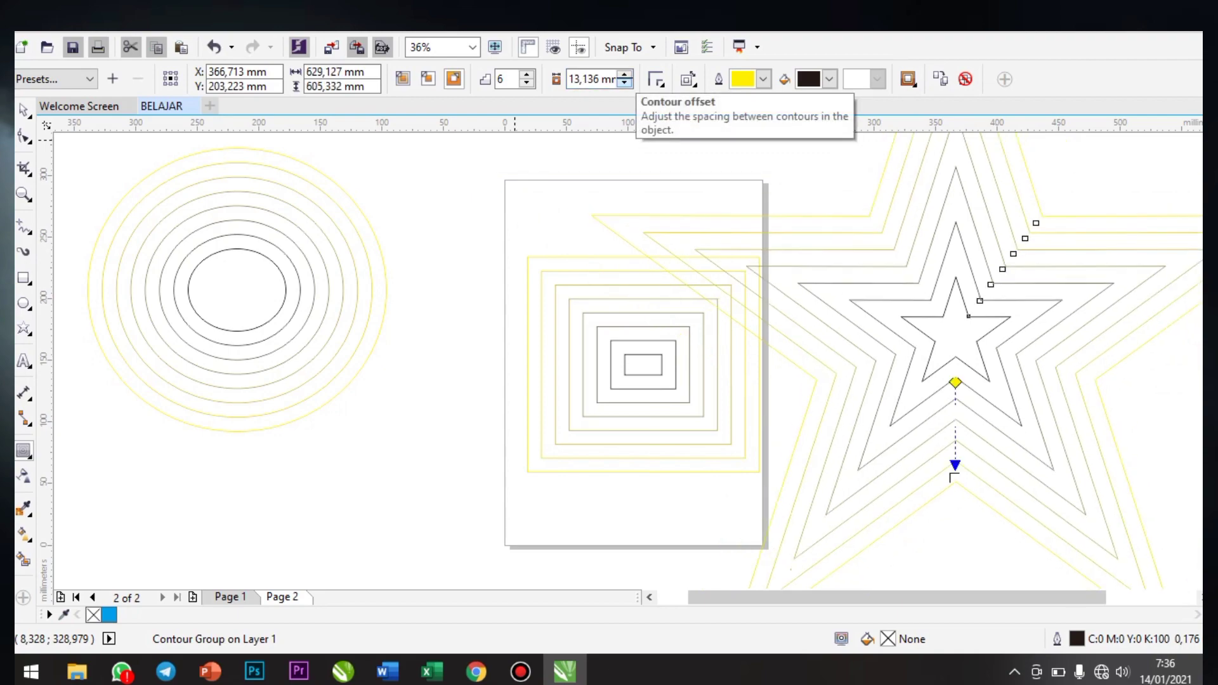
{"action": "left_click", "coordinate": [625, 82]}
{"action": "left_click", "coordinate": [625, 82]}
{"action": "left_click", "coordinate": [625, 81]}
{"action": "left_click", "coordinate": [625, 81]}
{"action": "left_click", "coordinate": [624, 81]}
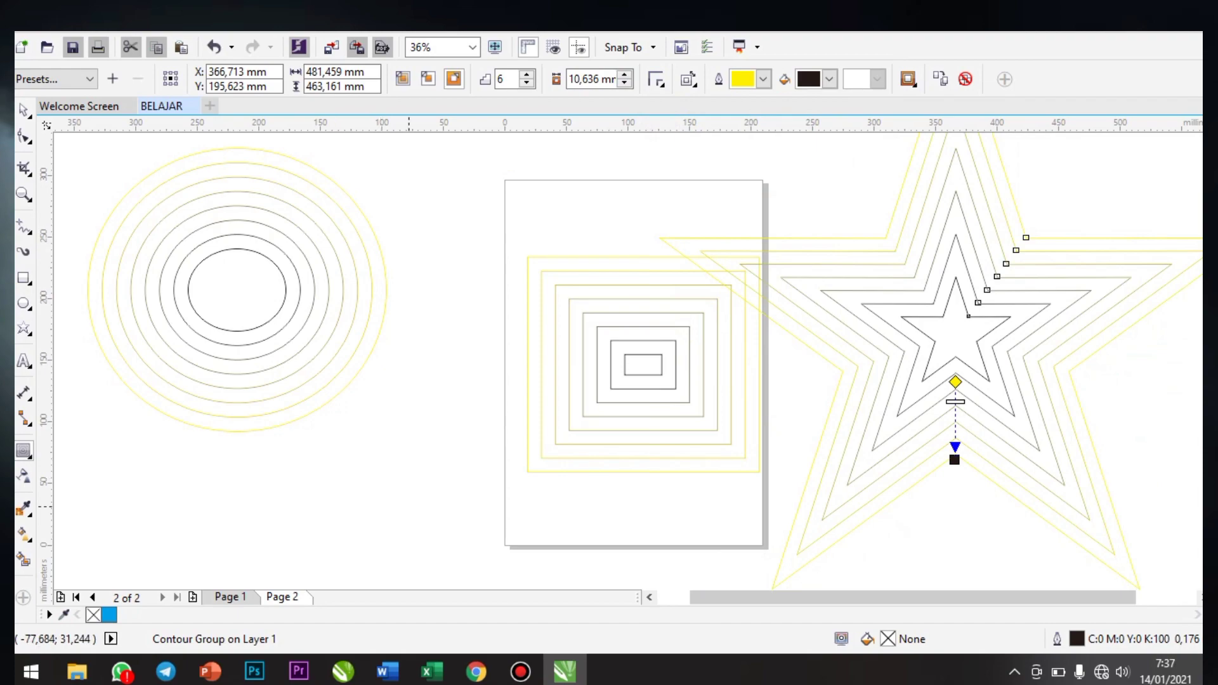
Delete the contoured ellipse and the contoured star, keeping only the contoured rectangle on page 2.
{"action": "left_click", "coordinate": [23, 110]}
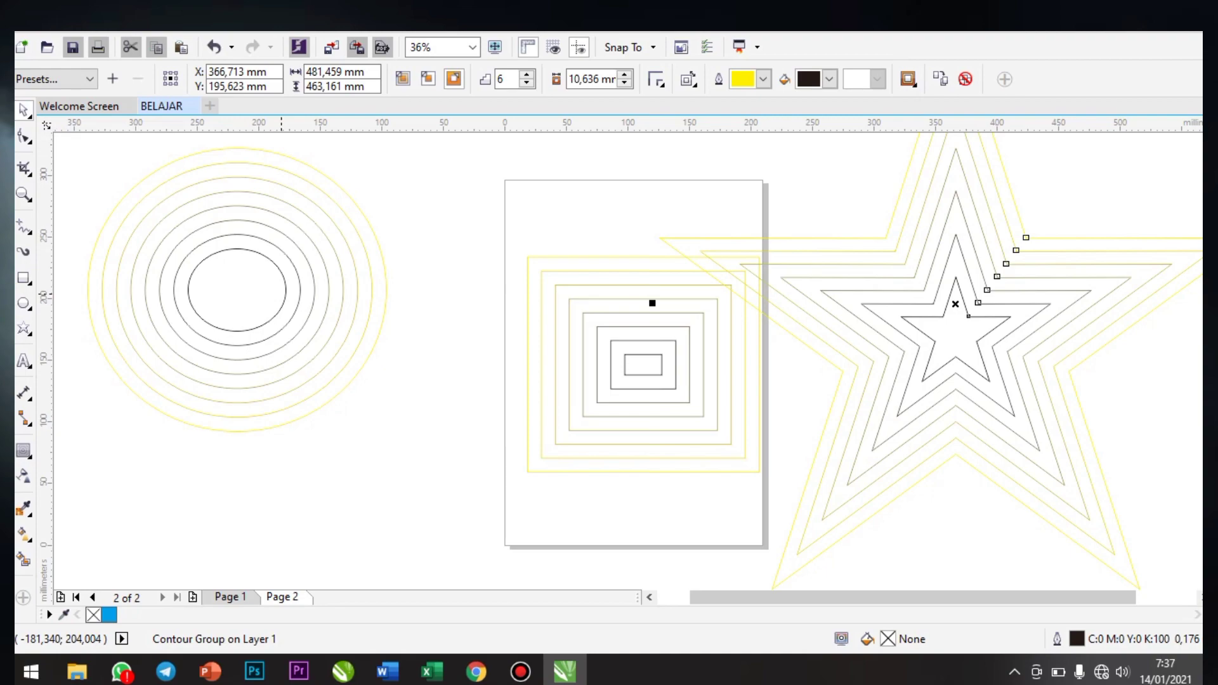
{"action": "left_click", "coordinate": [312, 298]}
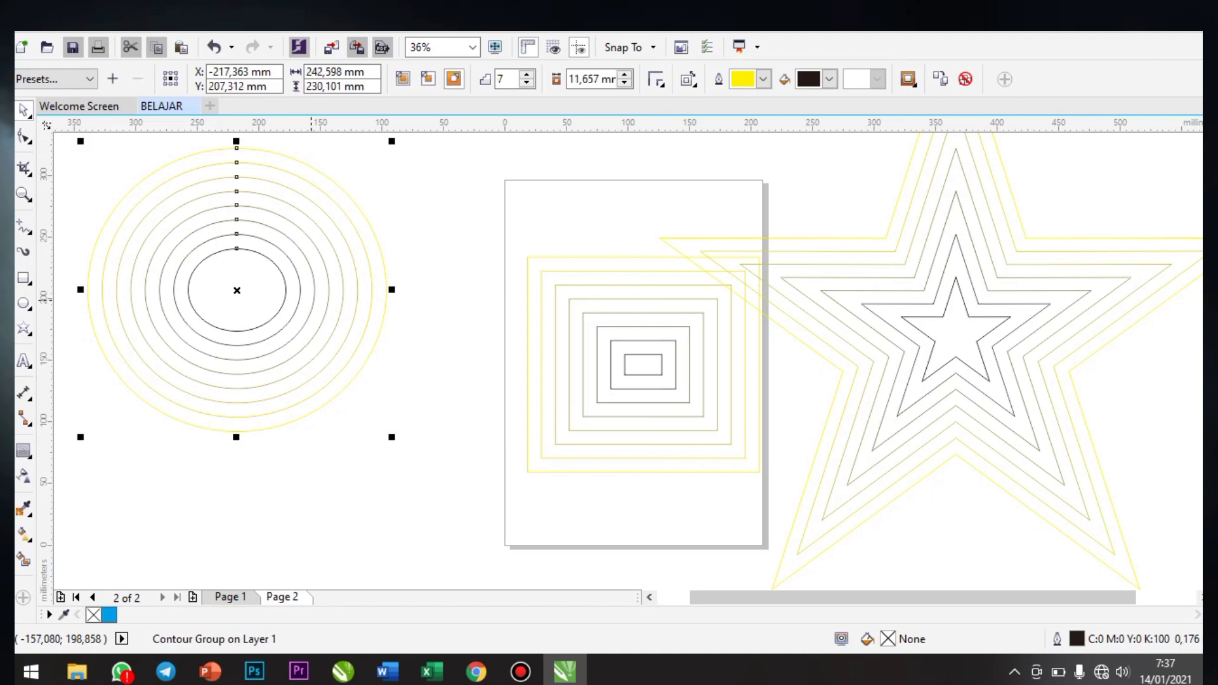
{"action": "key", "text": "Delete"}
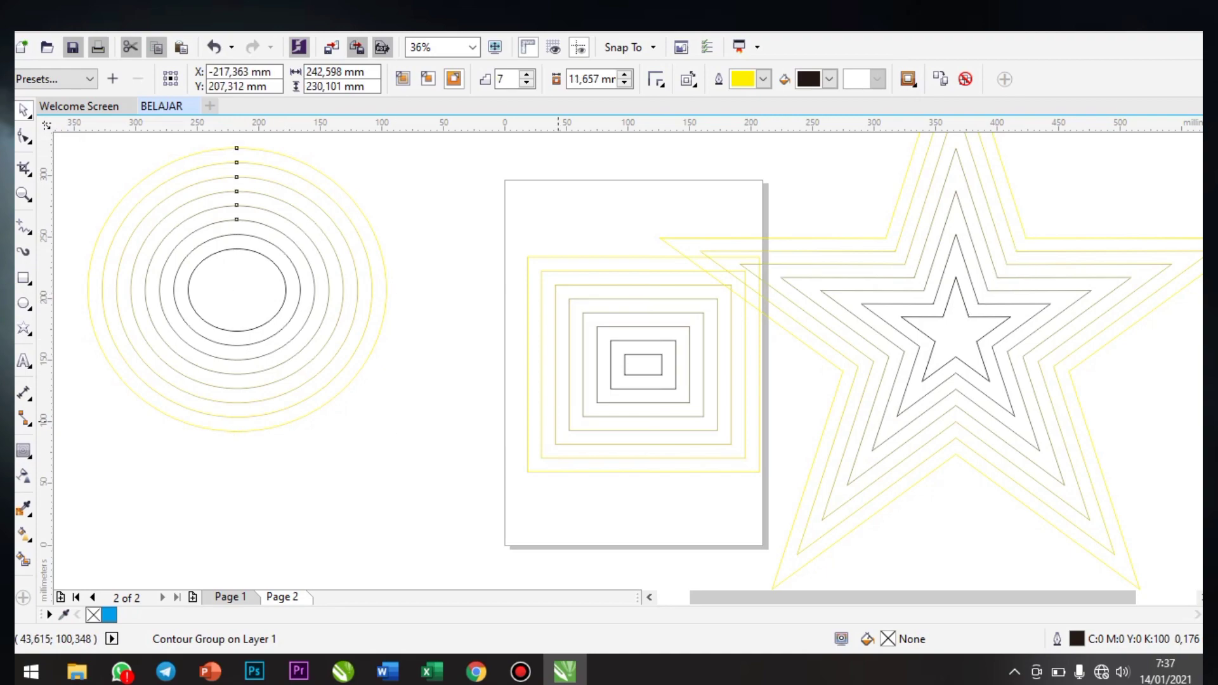
{"action": "left_click", "coordinate": [868, 349]}
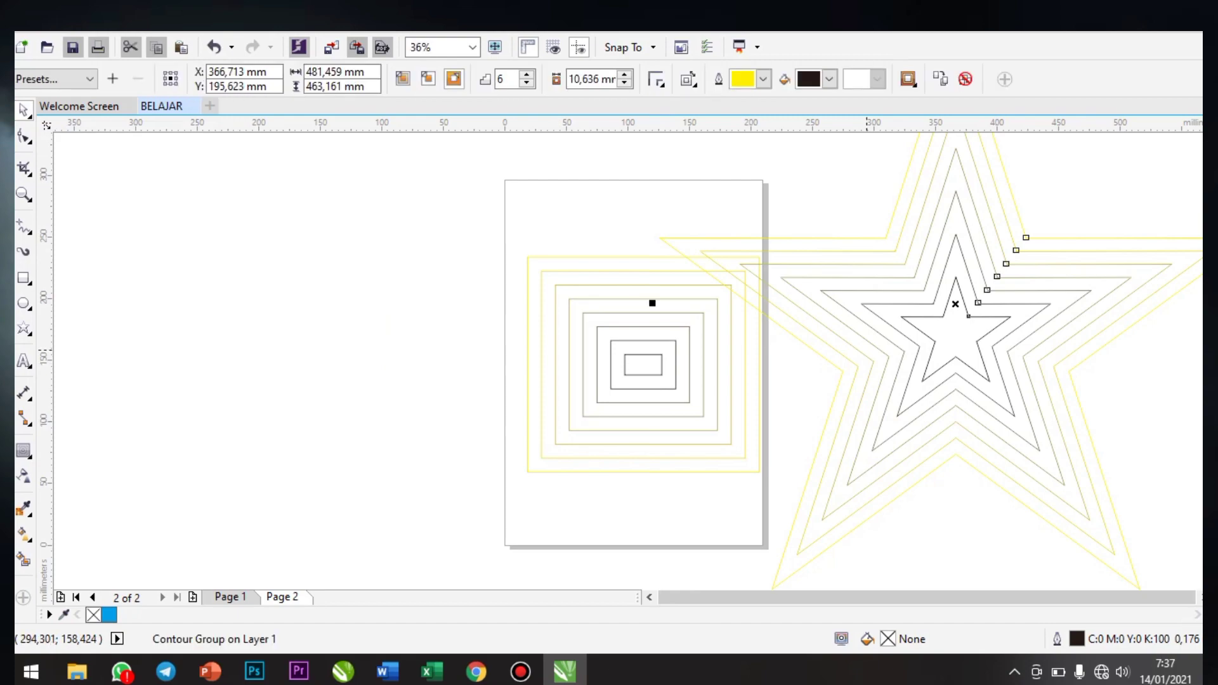
{"action": "key", "text": "Delete"}
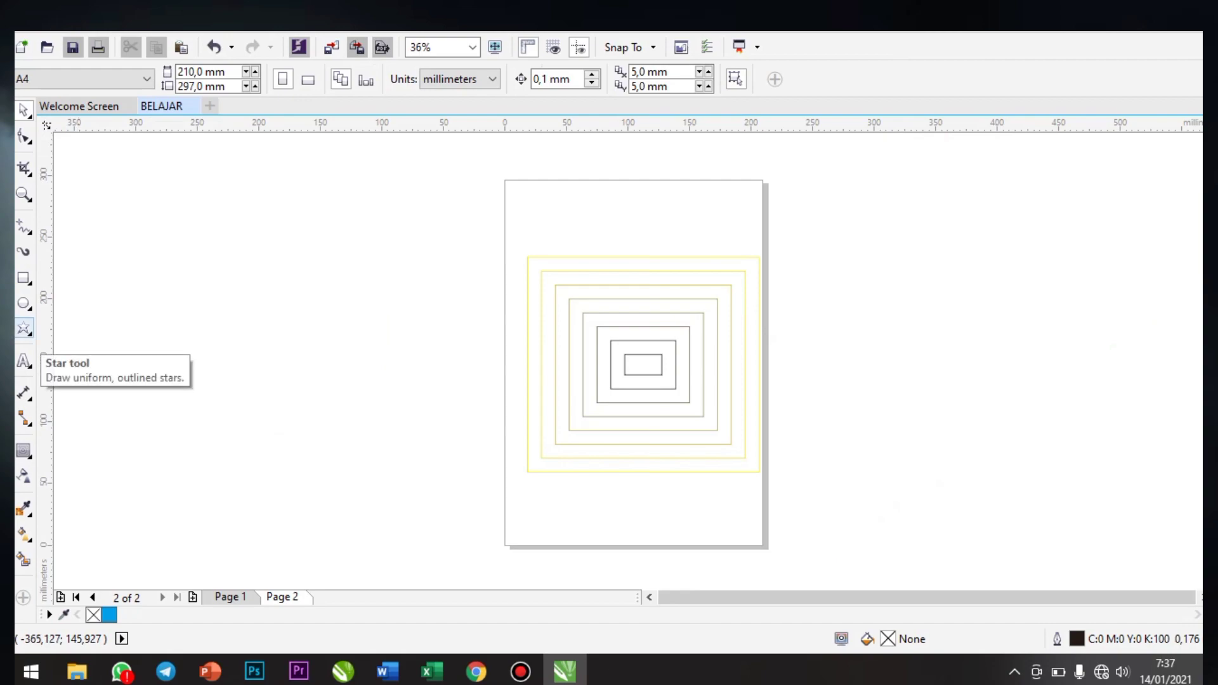
Draw a right-pointing arrow shape about 179 by 62 mm to the left of the page, and delete it again.
{"action": "left_click", "coordinate": [25, 330]}
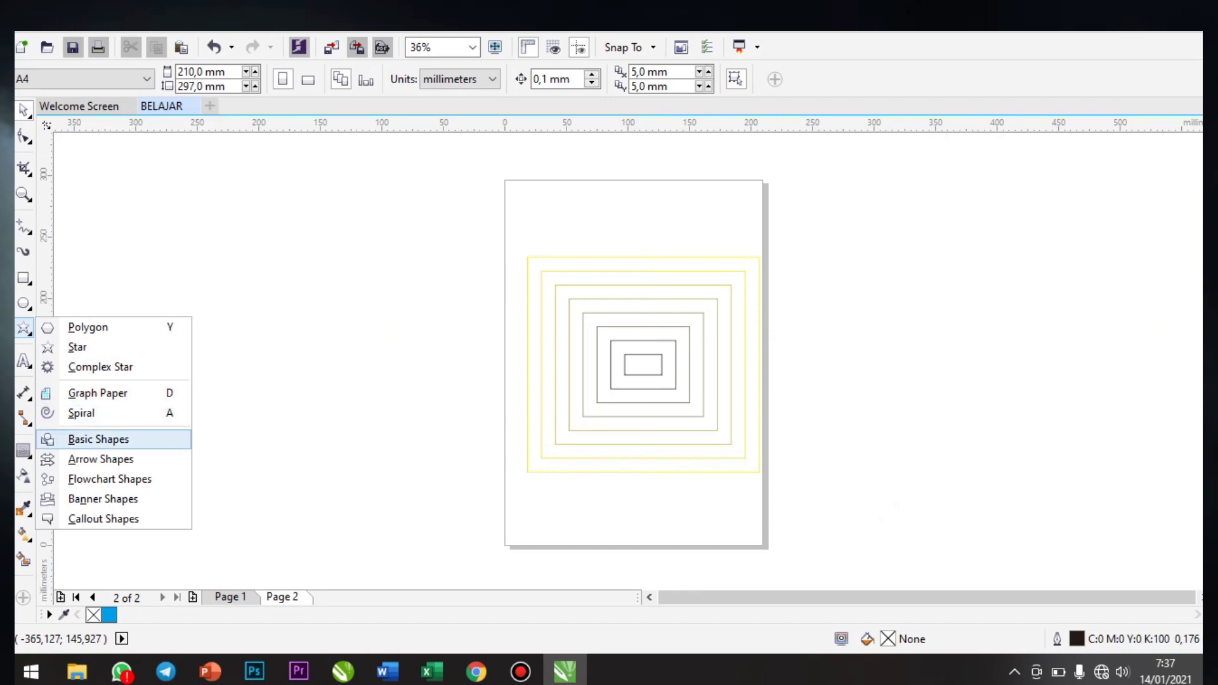
{"action": "left_click", "coordinate": [100, 459]}
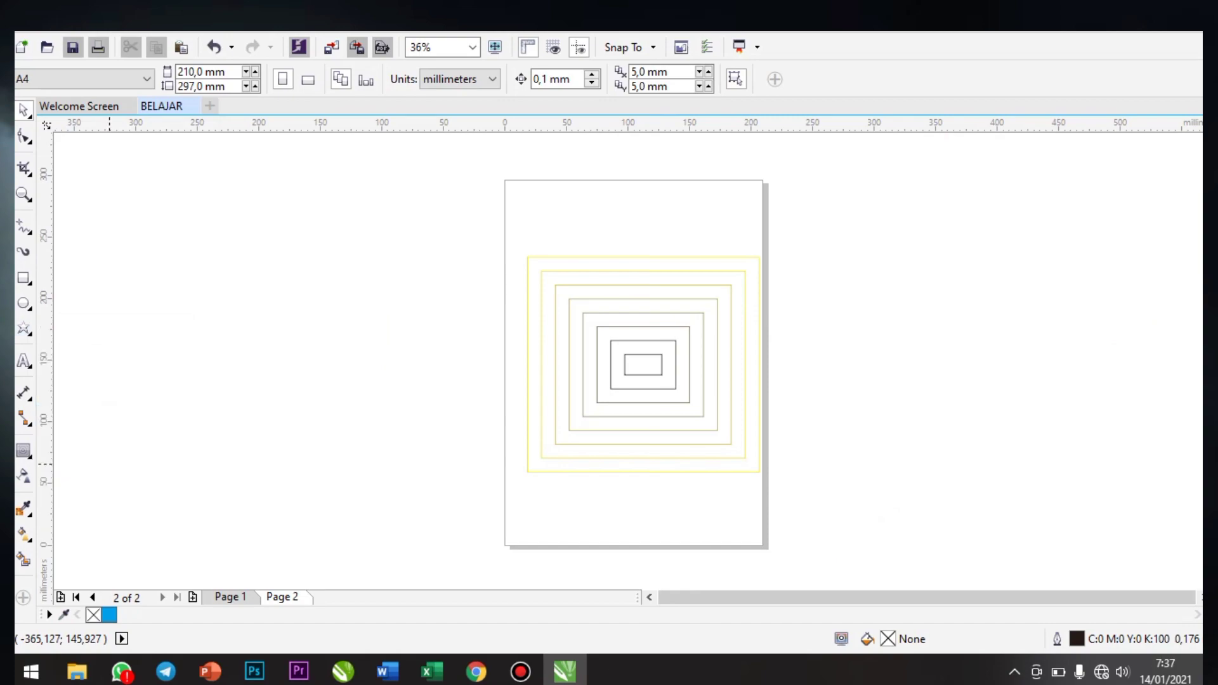
{"action": "left_click_drag", "start_coordinate": [134, 299], "coordinate": [356, 376]}
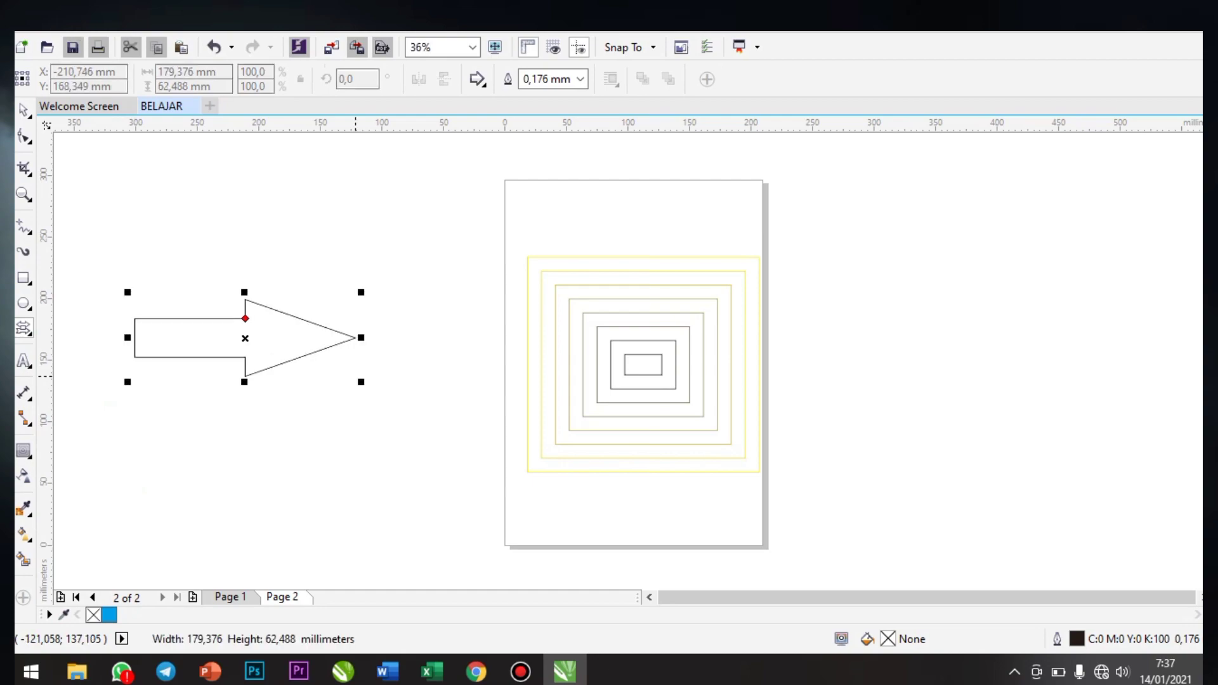
{"action": "key", "text": "Delete"}
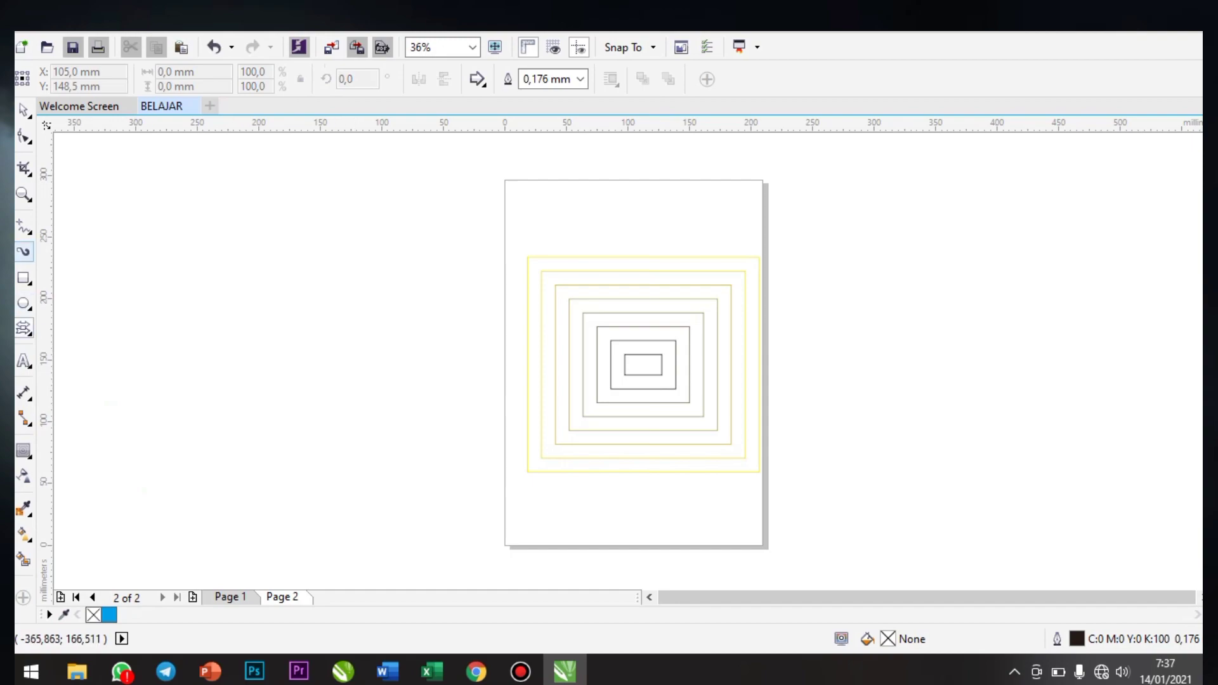
{"action": "left_click", "coordinate": [25, 228]}
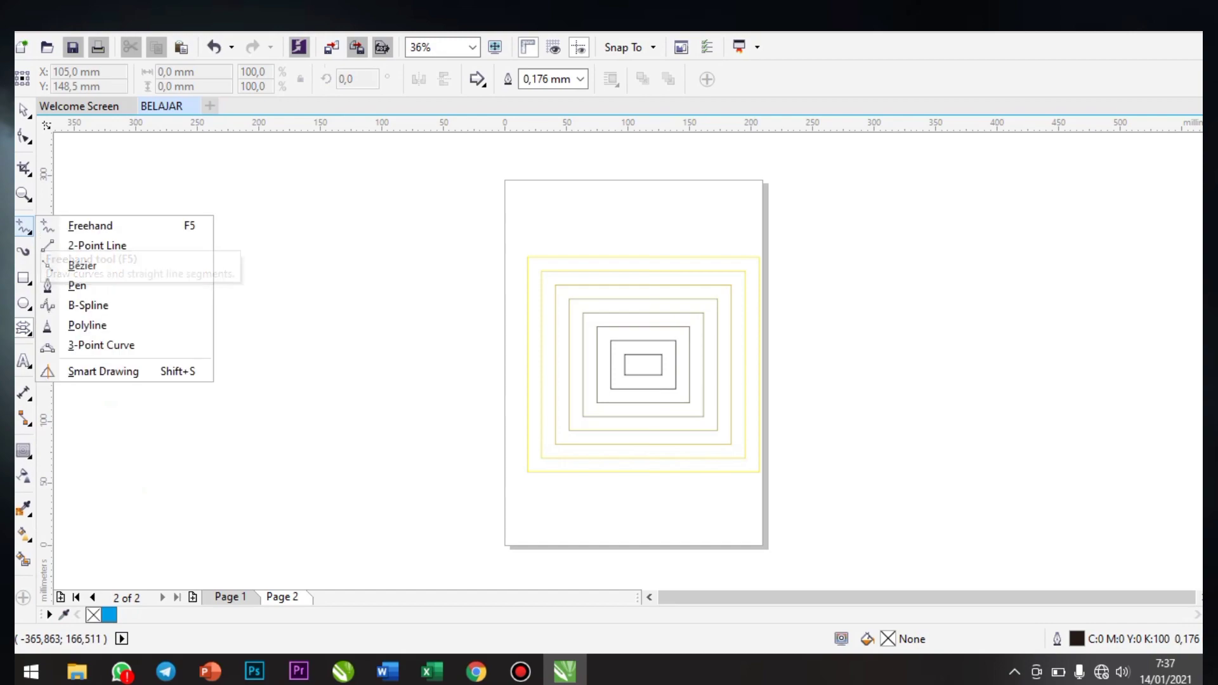
{"action": "left_click", "coordinate": [26, 330]}
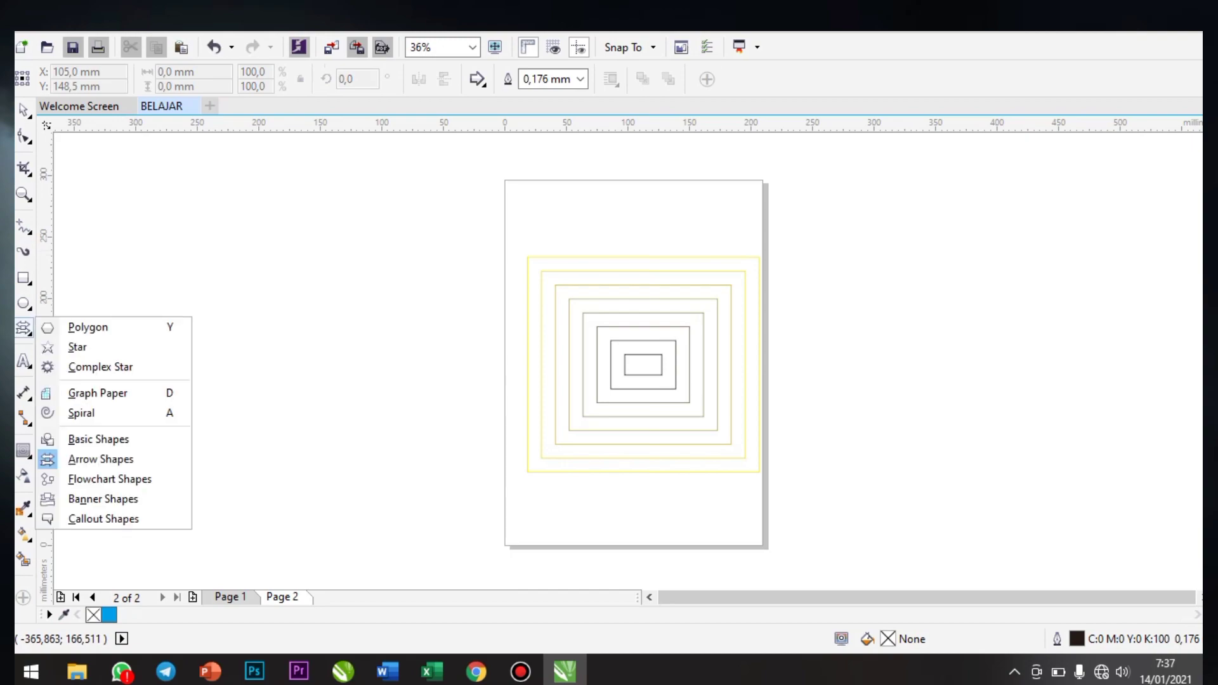
{"action": "left_click", "coordinate": [477, 78]}
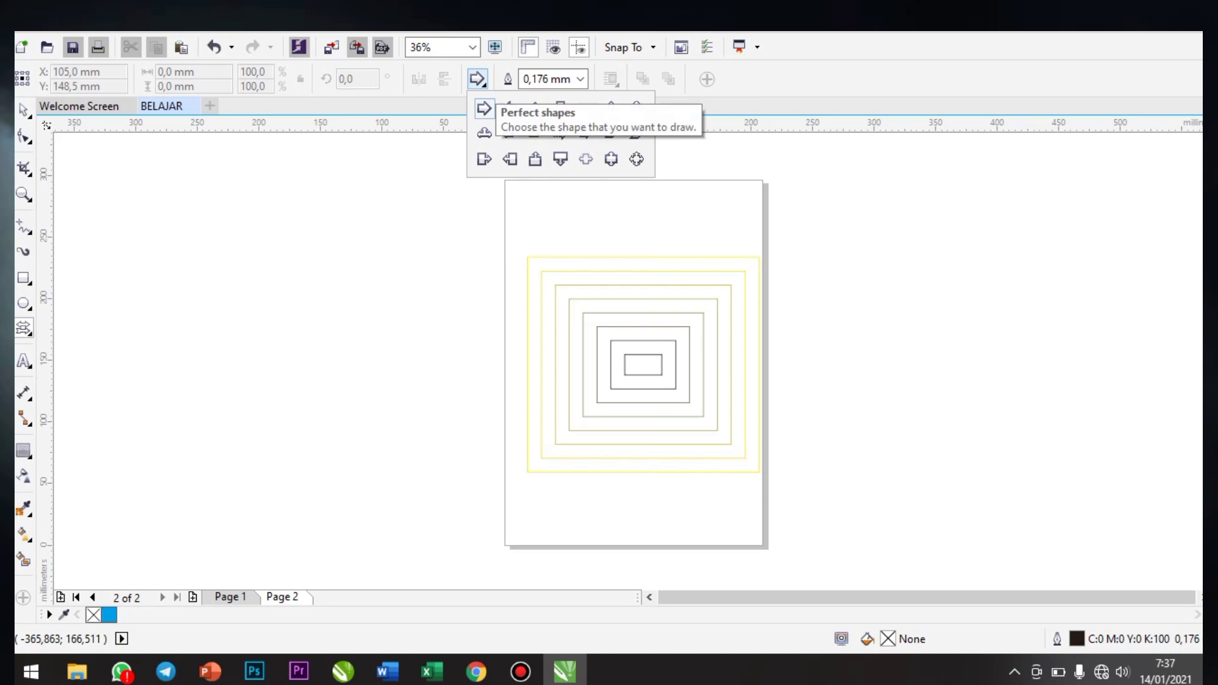
{"action": "left_click", "coordinate": [484, 109]}
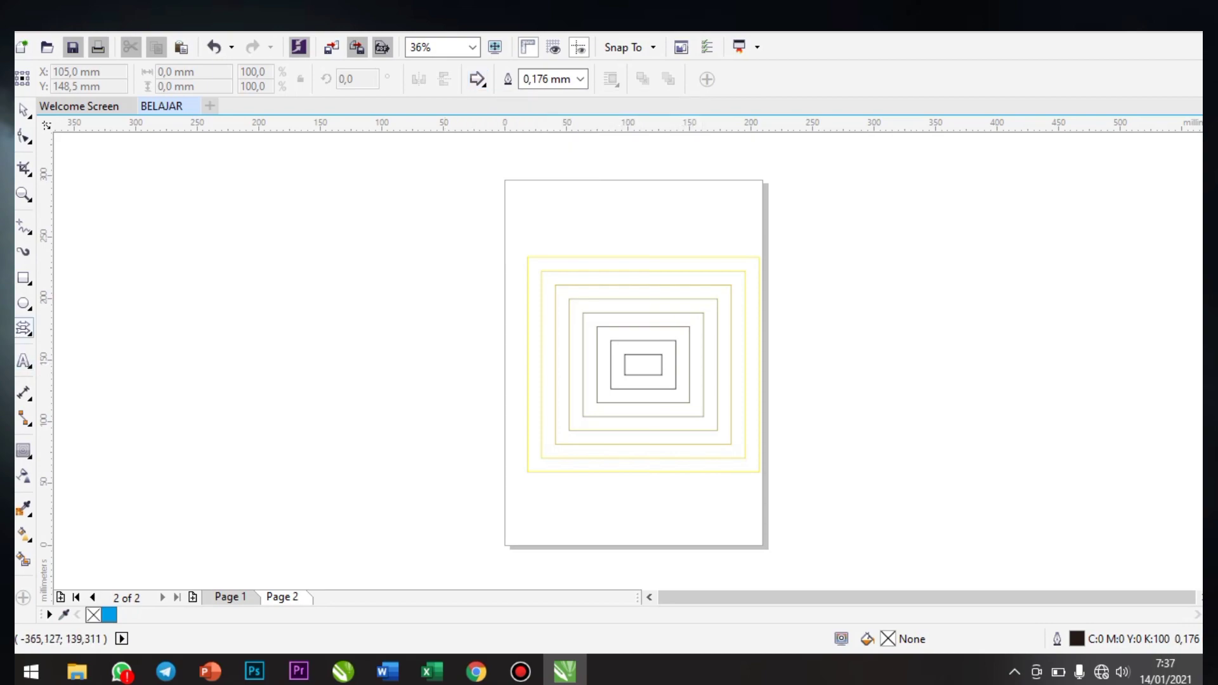
{"action": "left_click", "coordinate": [23, 304]}
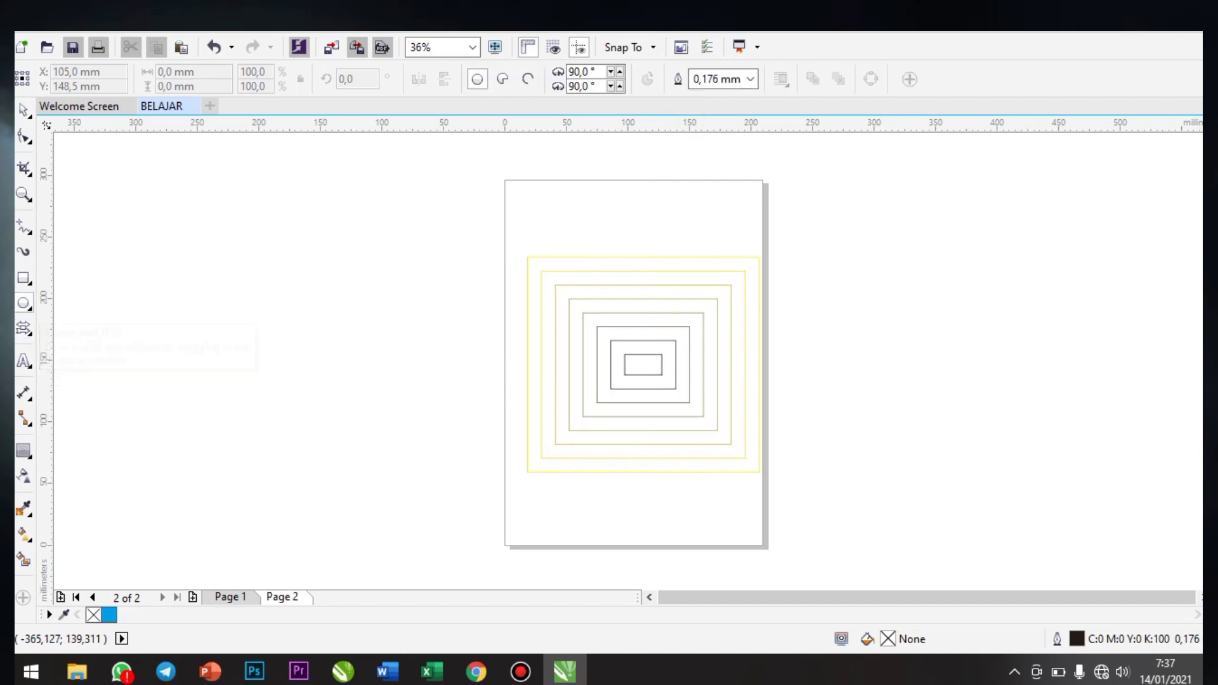
{"action": "left_click", "coordinate": [24, 303]}
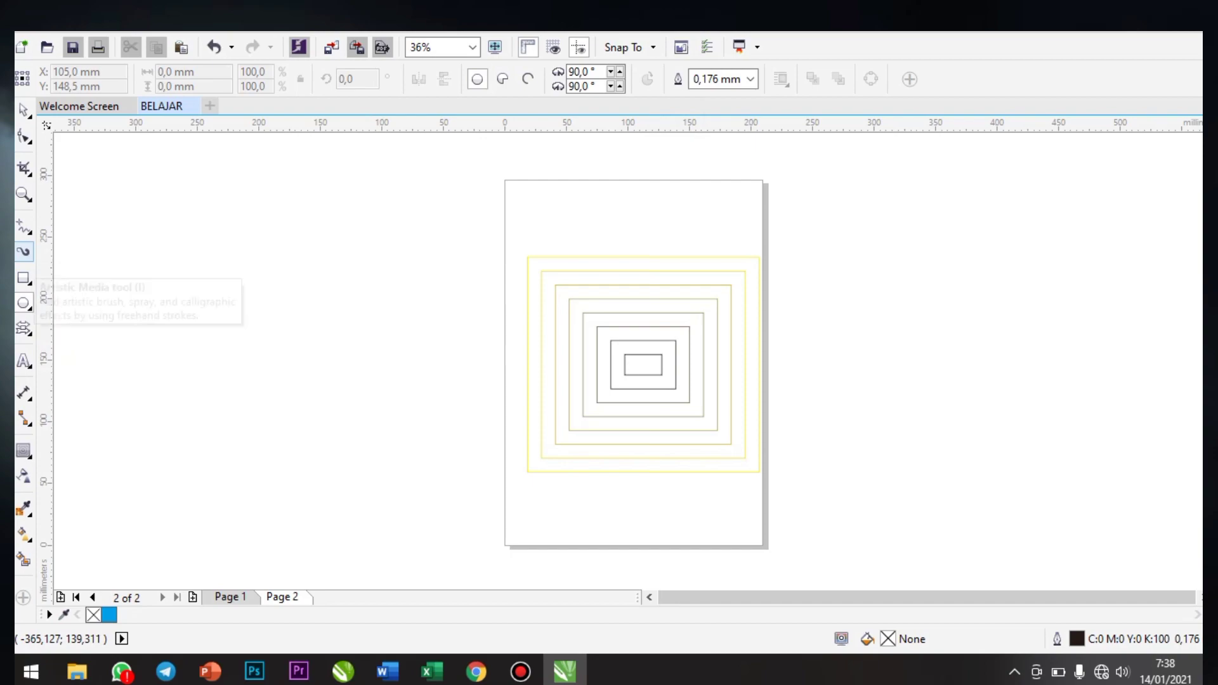
{"action": "left_click", "coordinate": [23, 278]}
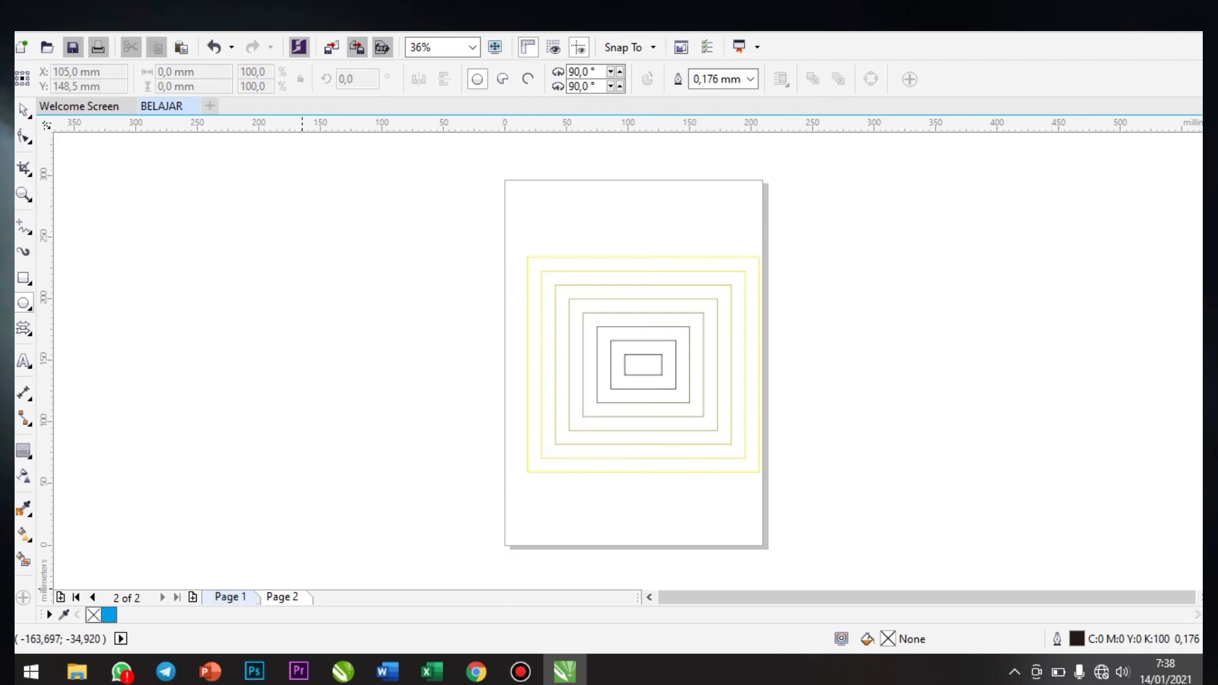
Add a third page and draw a rectangle about 66 by 46 mm slightly above its center.
{"action": "left_click", "coordinate": [193, 597]}
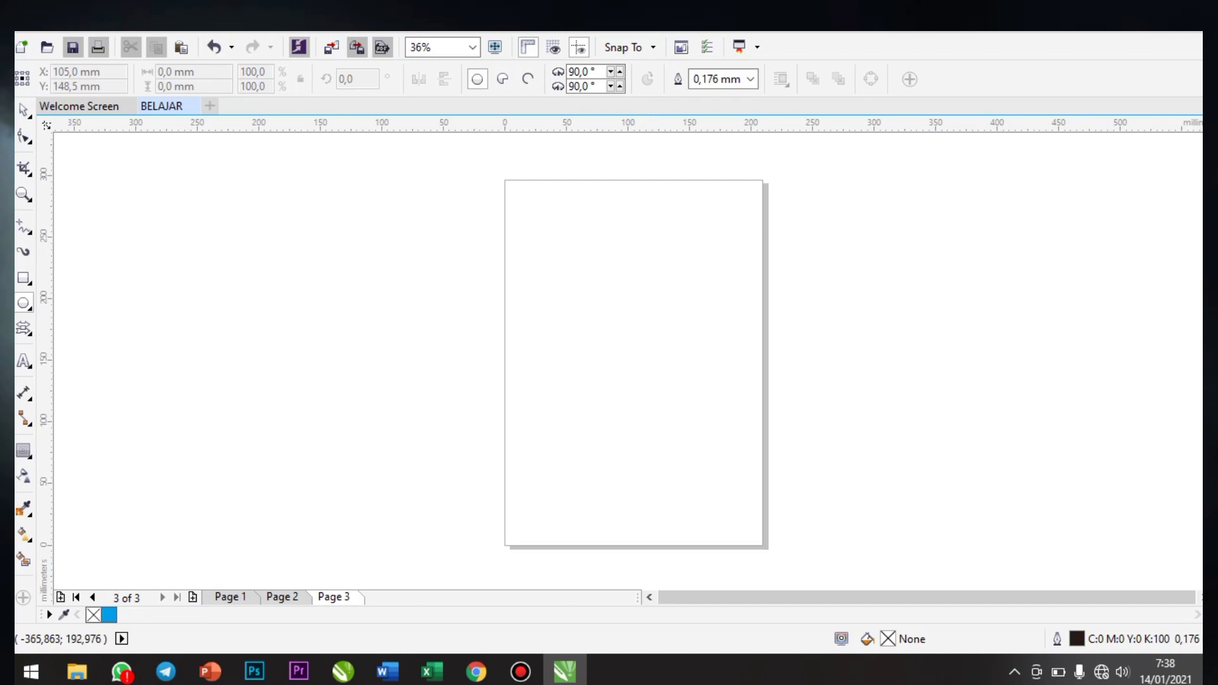
{"action": "left_click", "coordinate": [28, 282]}
{"action": "left_click", "coordinate": [76, 277]}
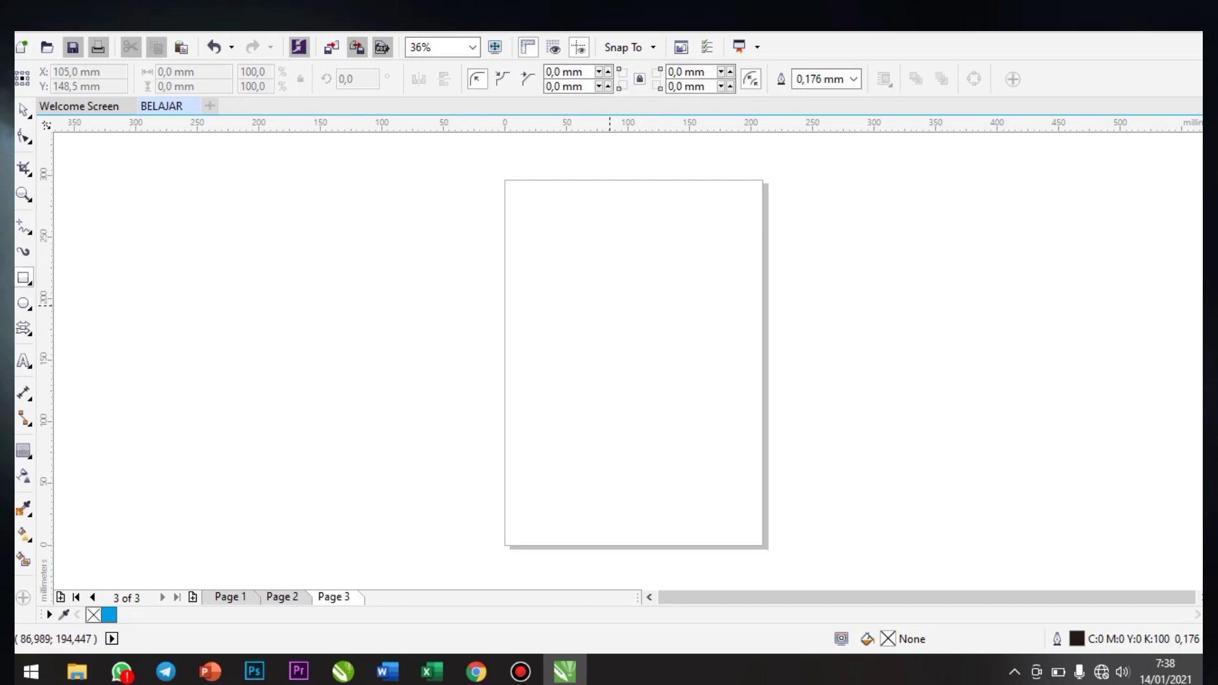
{"action": "mouse_move", "coordinate": [609, 305]}
{"action": "left_mouse_down"}
{"action": "mouse_move", "coordinate": [673, 362]}
{"action": "mouse_move", "coordinate": [691, 363]}
{"action": "left_mouse_up"}
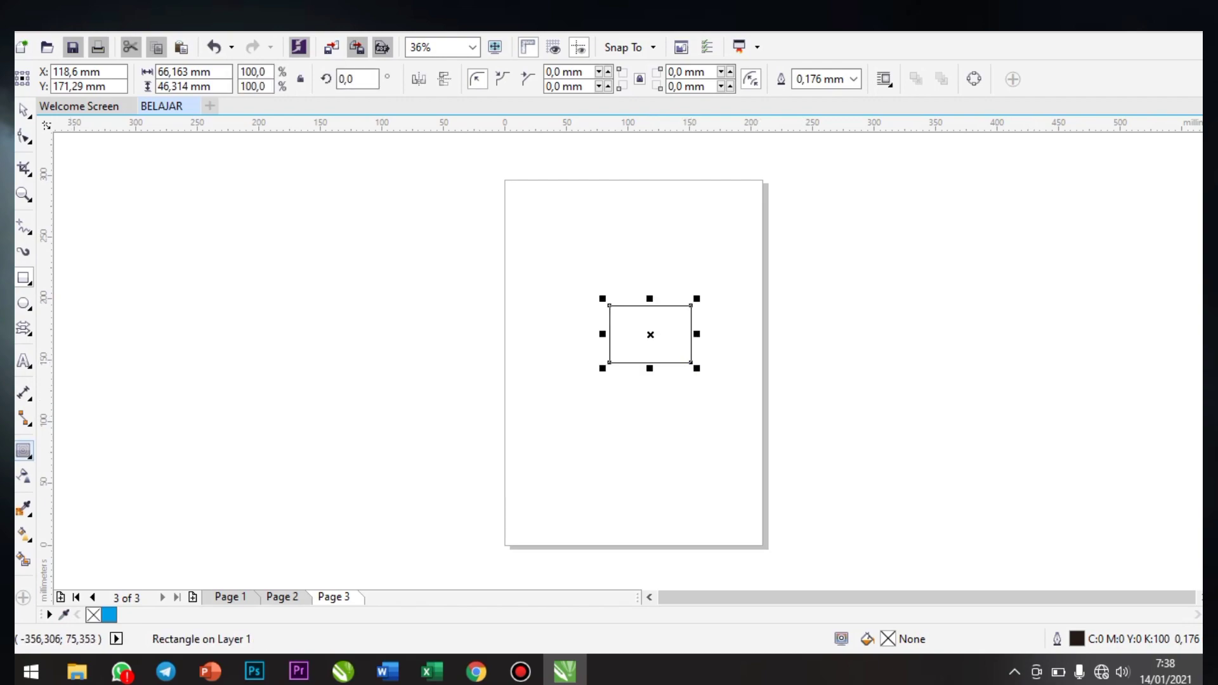
Copy the rectangle to just below page 3's upper edge and move the original down to the lower part of the page.
{"action": "left_click", "coordinate": [26, 452]}
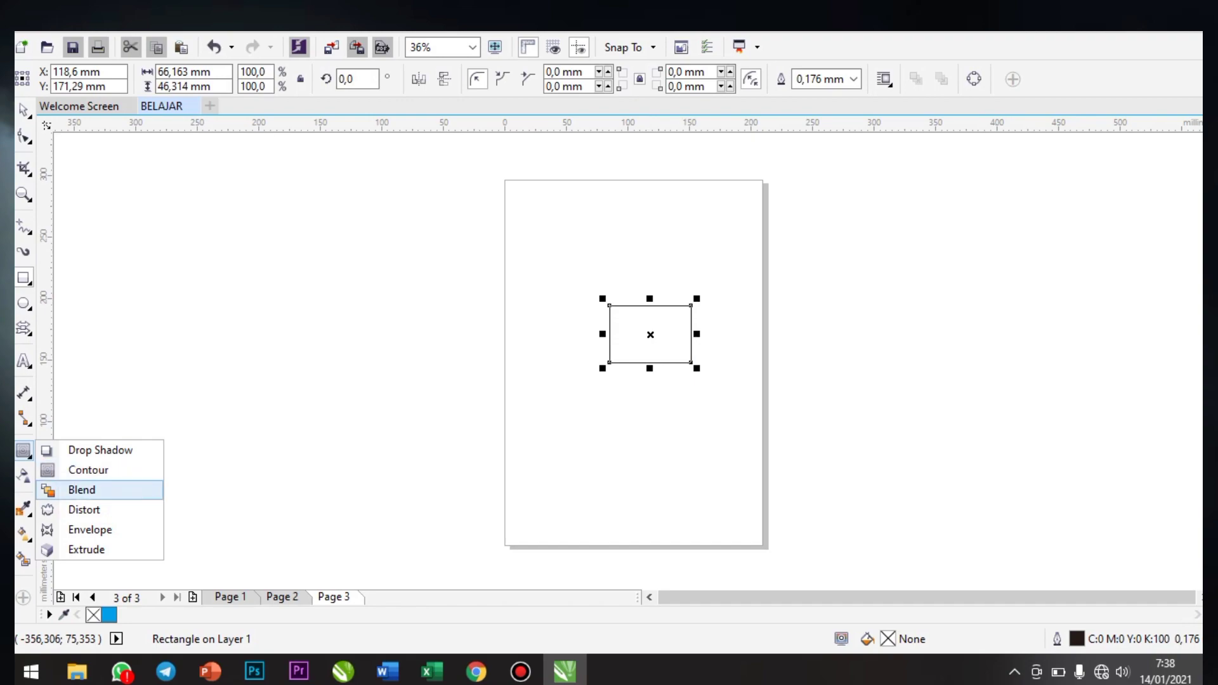
{"action": "left_click", "coordinate": [82, 490]}
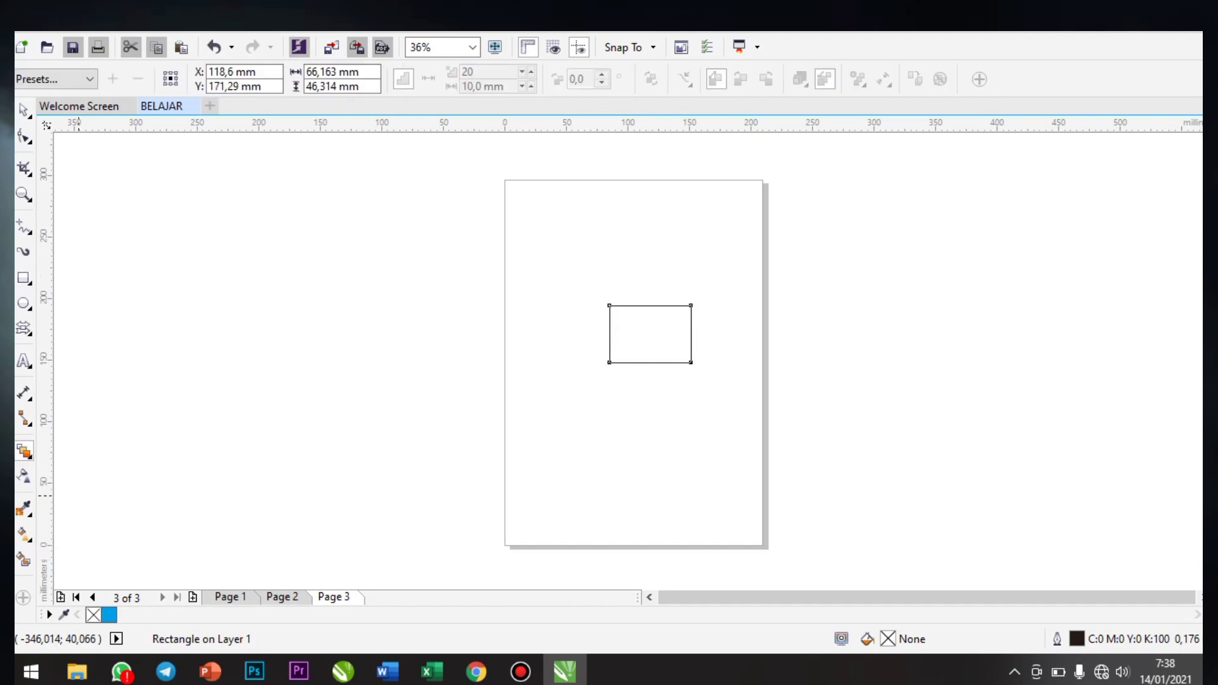
{"action": "left_click", "coordinate": [24, 278]}
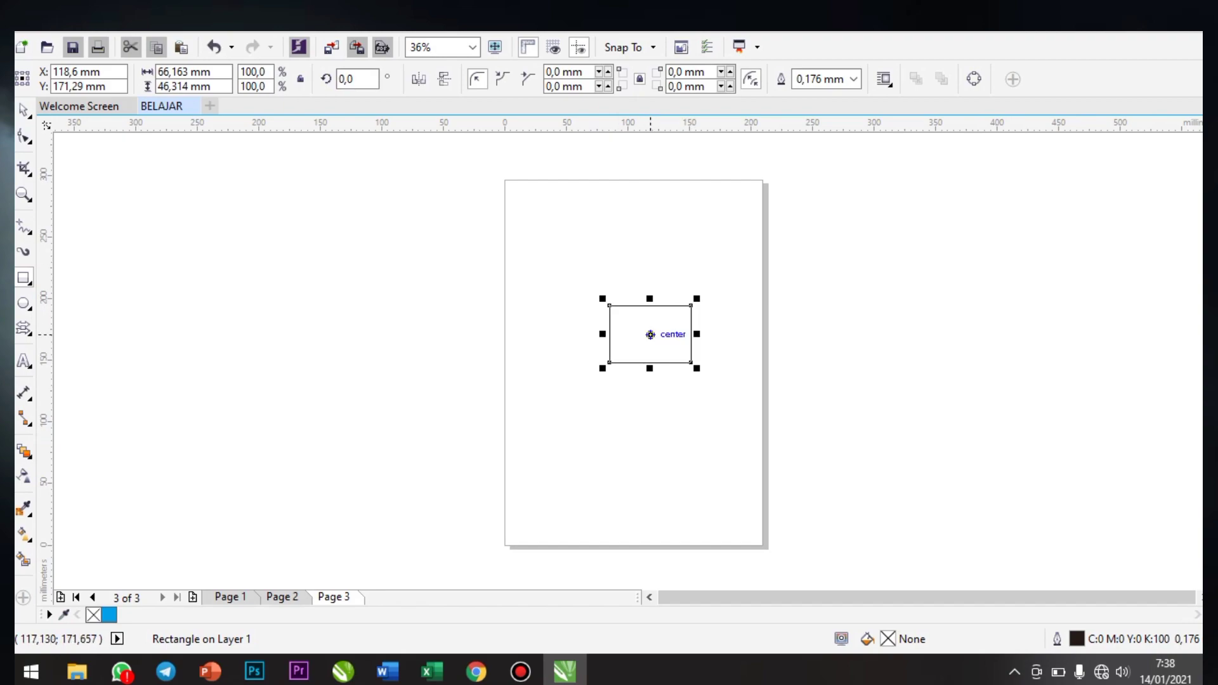
{"action": "left_click_drag", "start_coordinate": [650, 334], "coordinate": [644, 223]}
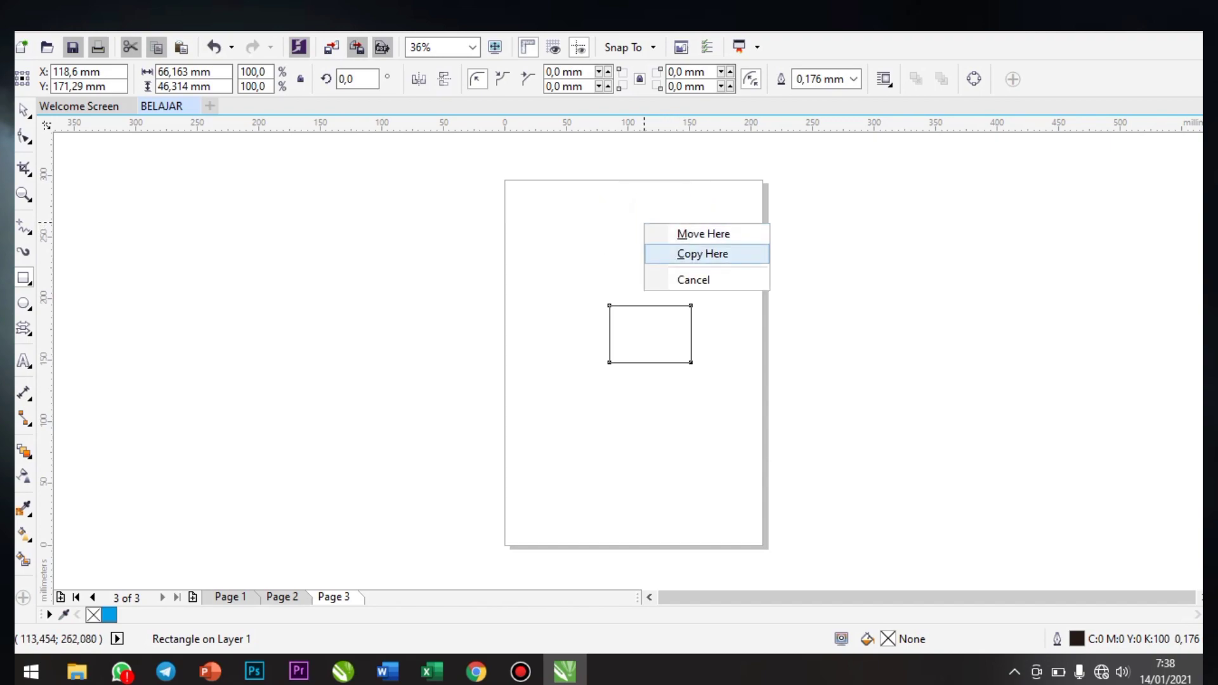
{"action": "left_click", "coordinate": [698, 253]}
{"action": "left_click", "coordinate": [653, 321]}
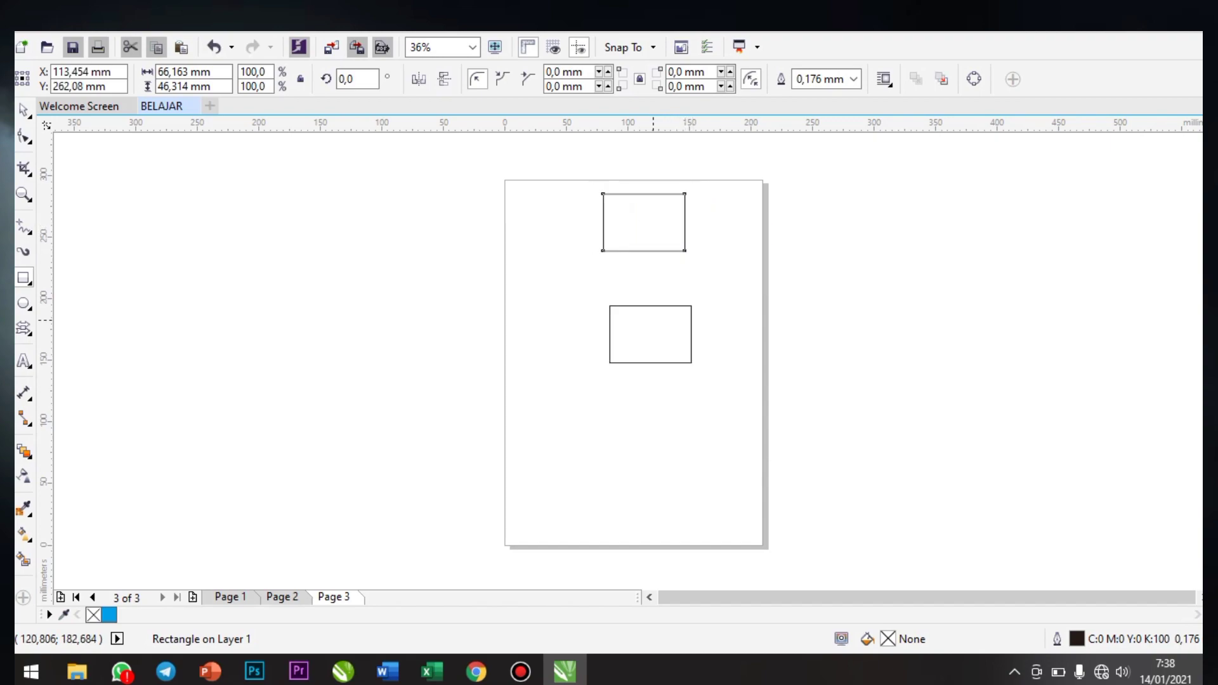
{"action": "left_click_drag", "start_coordinate": [650, 334], "coordinate": [654, 430]}
Blend the lower rectangle into the upper one with 20 steps, and undo the blend again.
{"action": "left_click", "coordinate": [24, 451]}
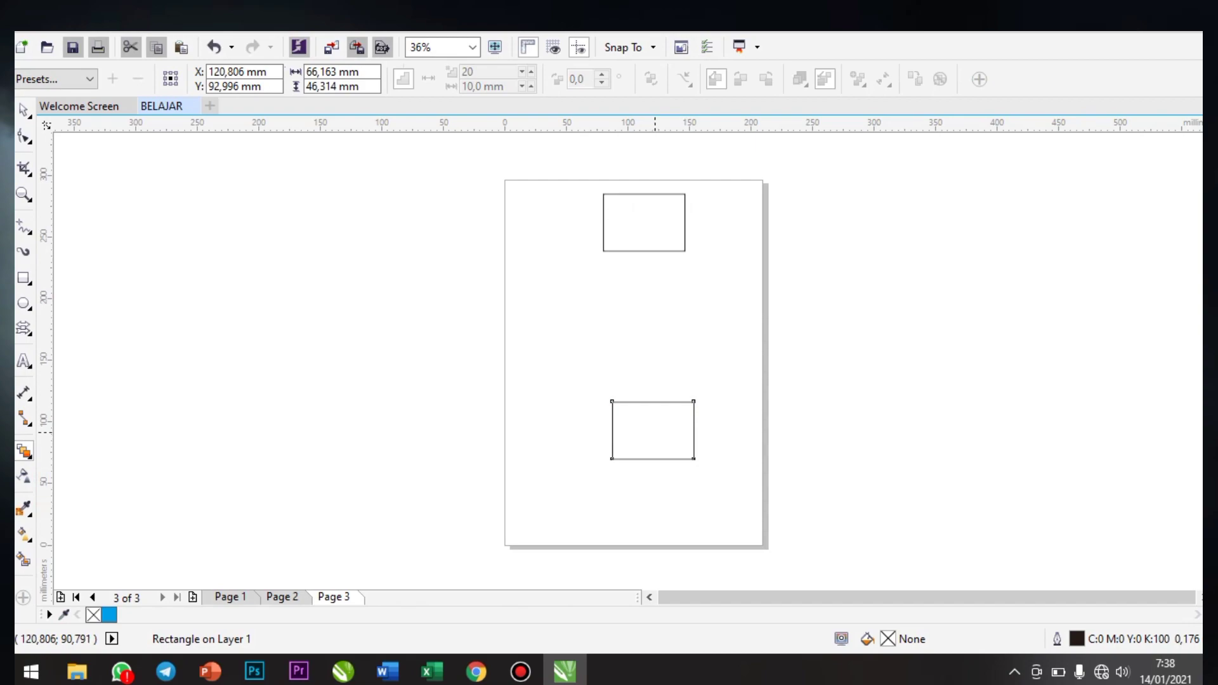
{"action": "left_click_drag", "start_coordinate": [653, 429], "coordinate": [643, 222]}
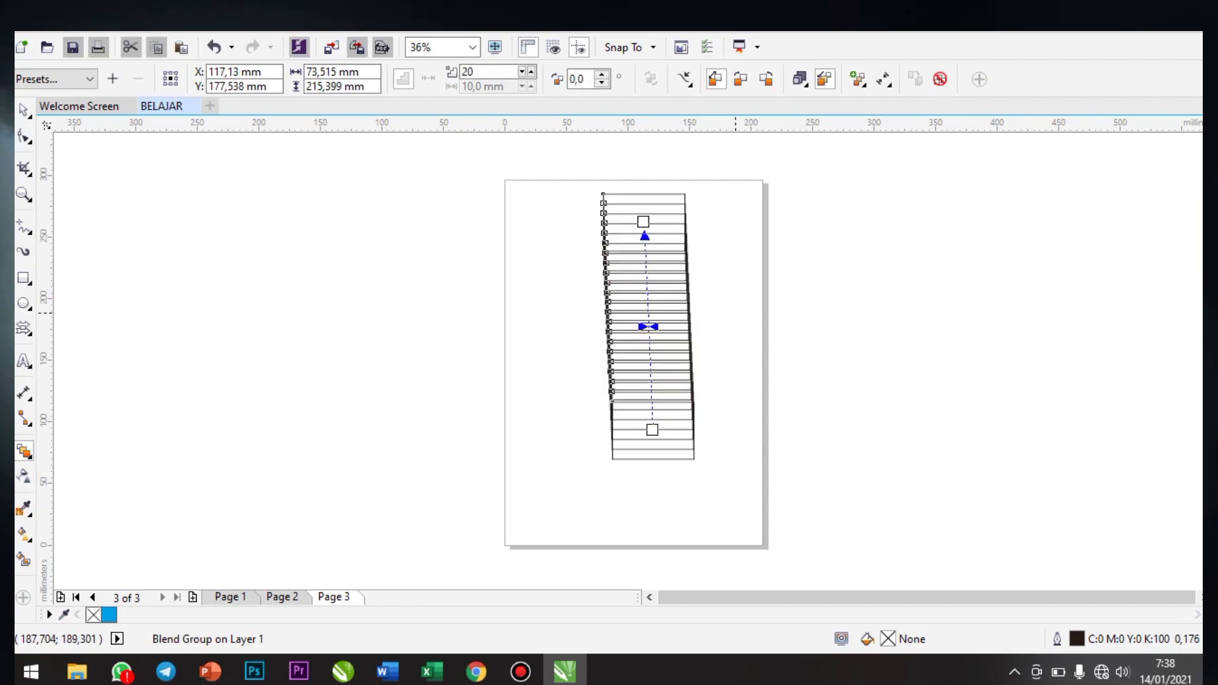
{"action": "key", "text": "Escape"}
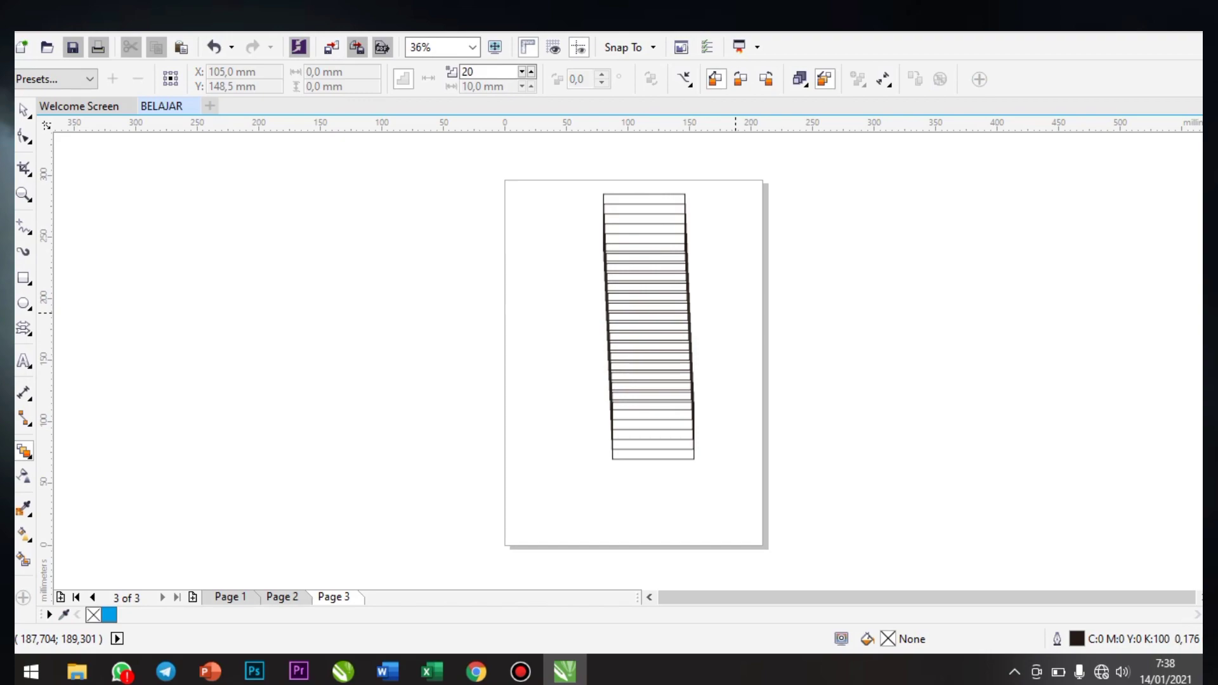
{"action": "key", "text": "ctrl+z"}
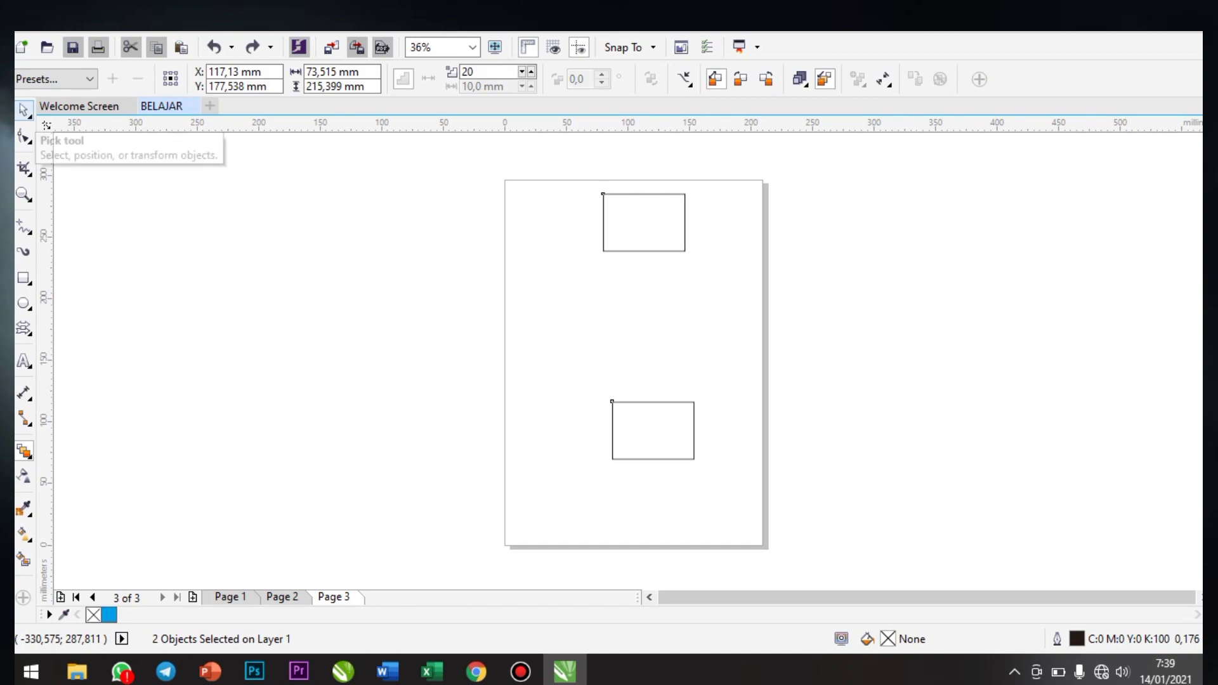
Move the upper rectangle off the page to its right side, centered at about X 271,5 and Y 195,2 mm.
{"action": "left_click", "coordinate": [24, 109]}
{"action": "left_click", "coordinate": [652, 229]}
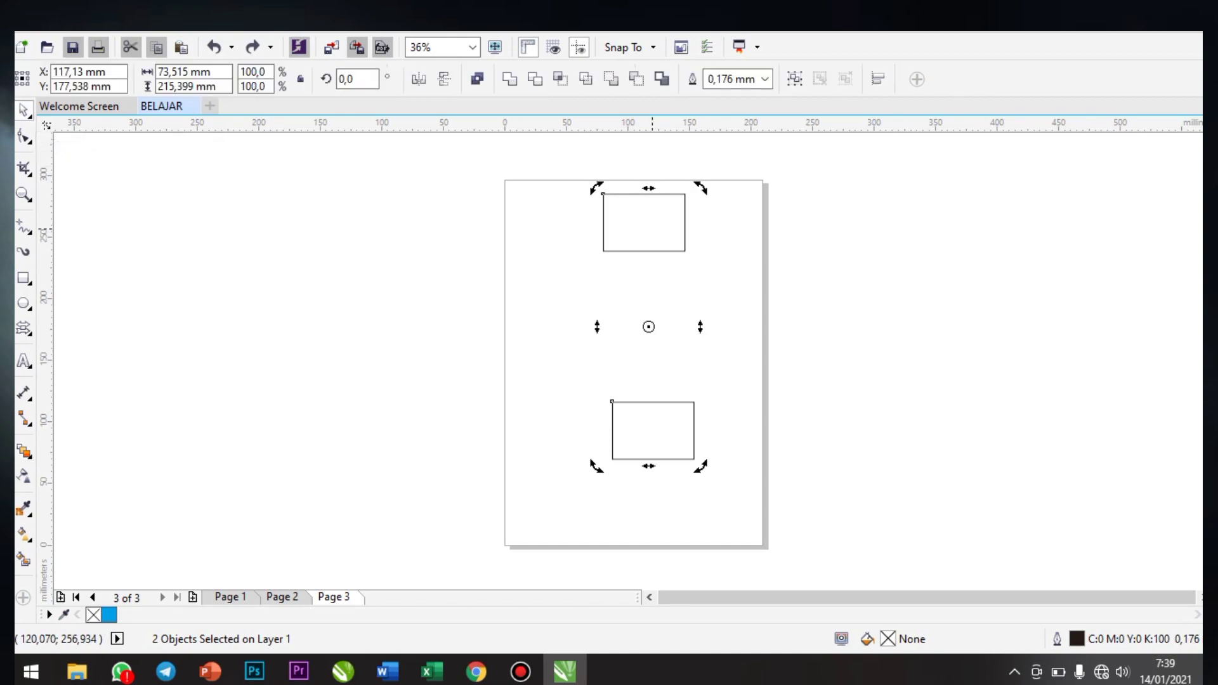
{"action": "left_click", "coordinate": [652, 232]}
{"action": "left_click", "coordinate": [819, 270]}
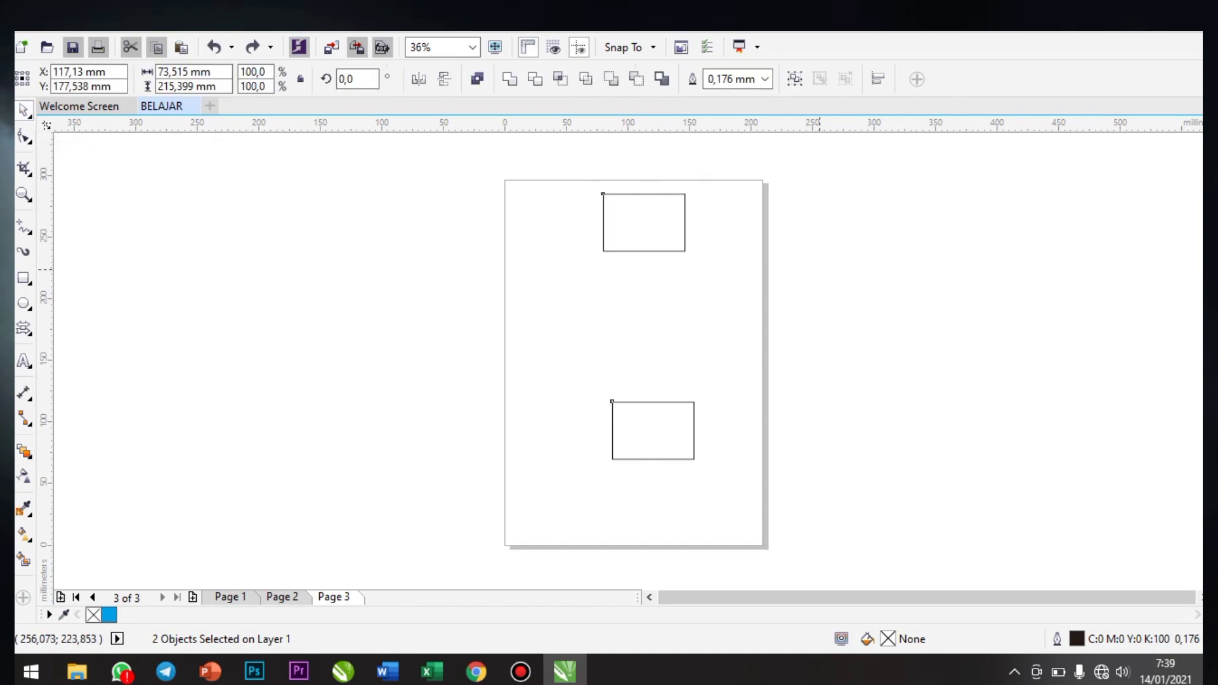
{"action": "left_click", "coordinate": [660, 233]}
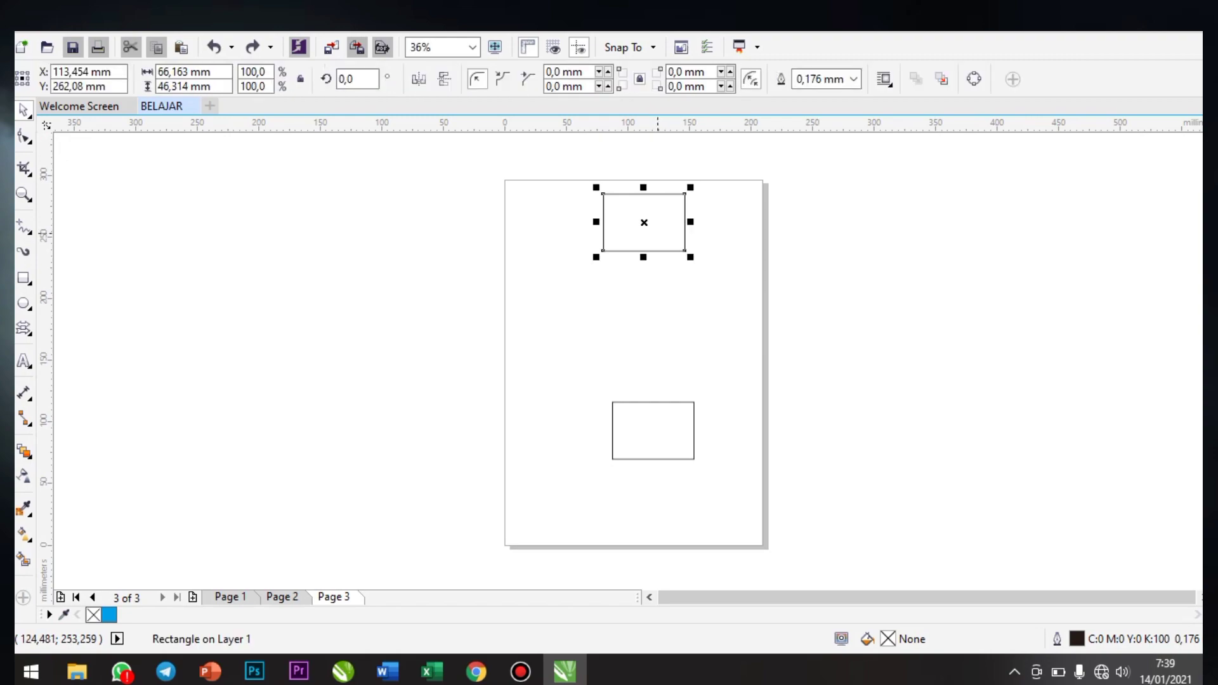
{"action": "left_click_drag", "start_coordinate": [660, 232], "coordinate": [855, 315]}
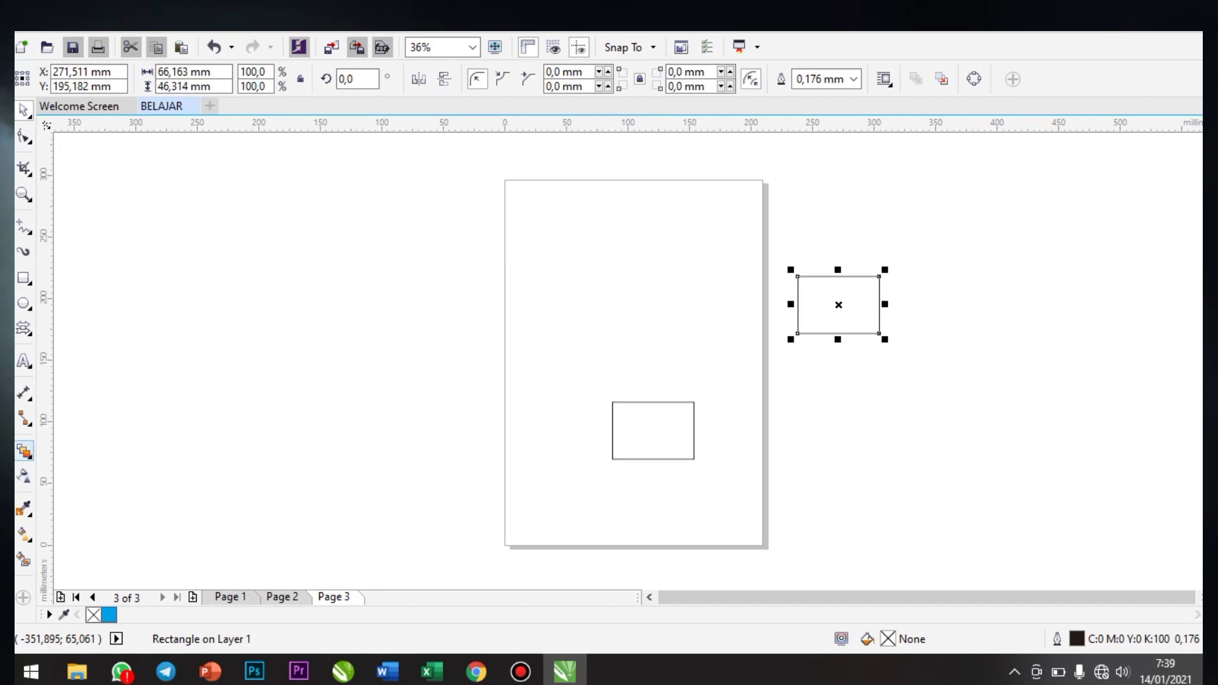
Blend the rectangle on the page into the rectangle beside the page with 20 steps.
{"action": "left_click", "coordinate": [24, 451]}
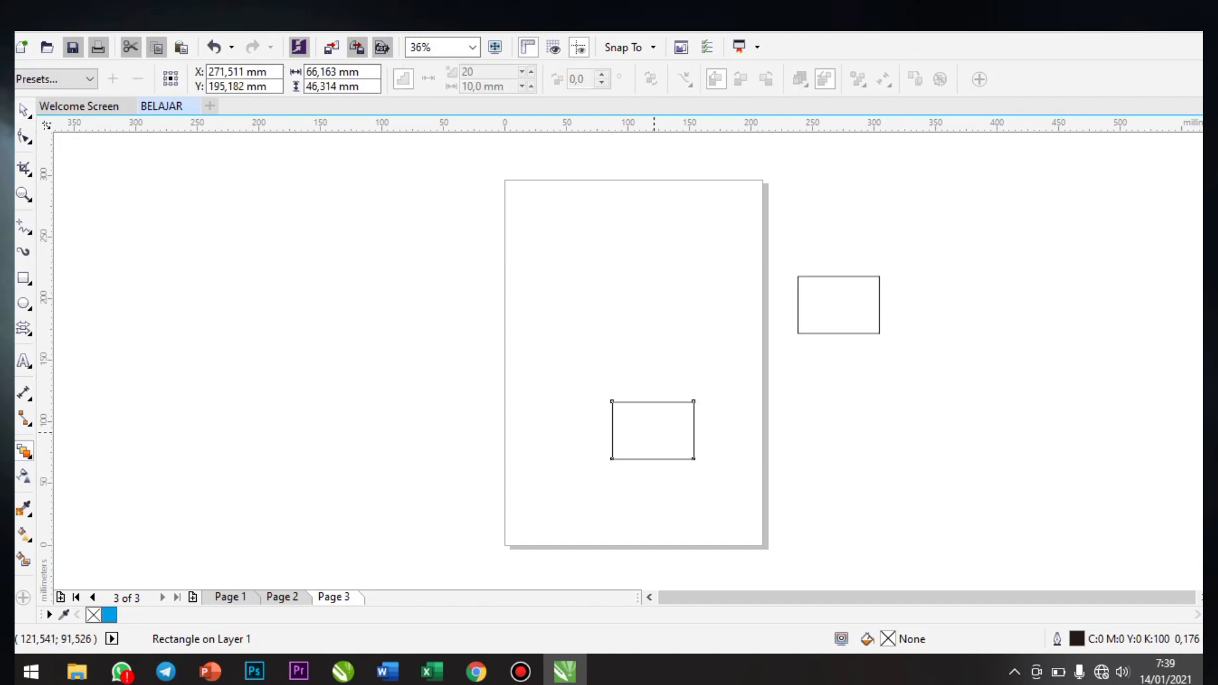
{"action": "left_click_drag", "start_coordinate": [653, 430], "coordinate": [838, 303]}
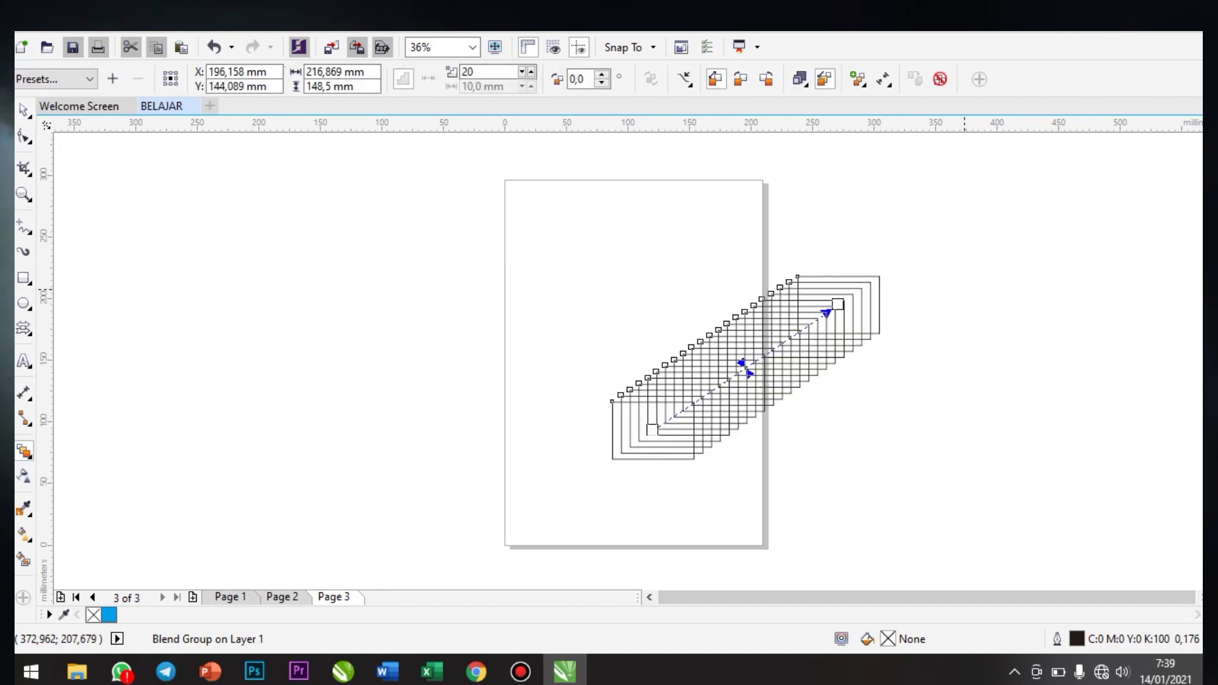
{"action": "key", "text": "Escape"}
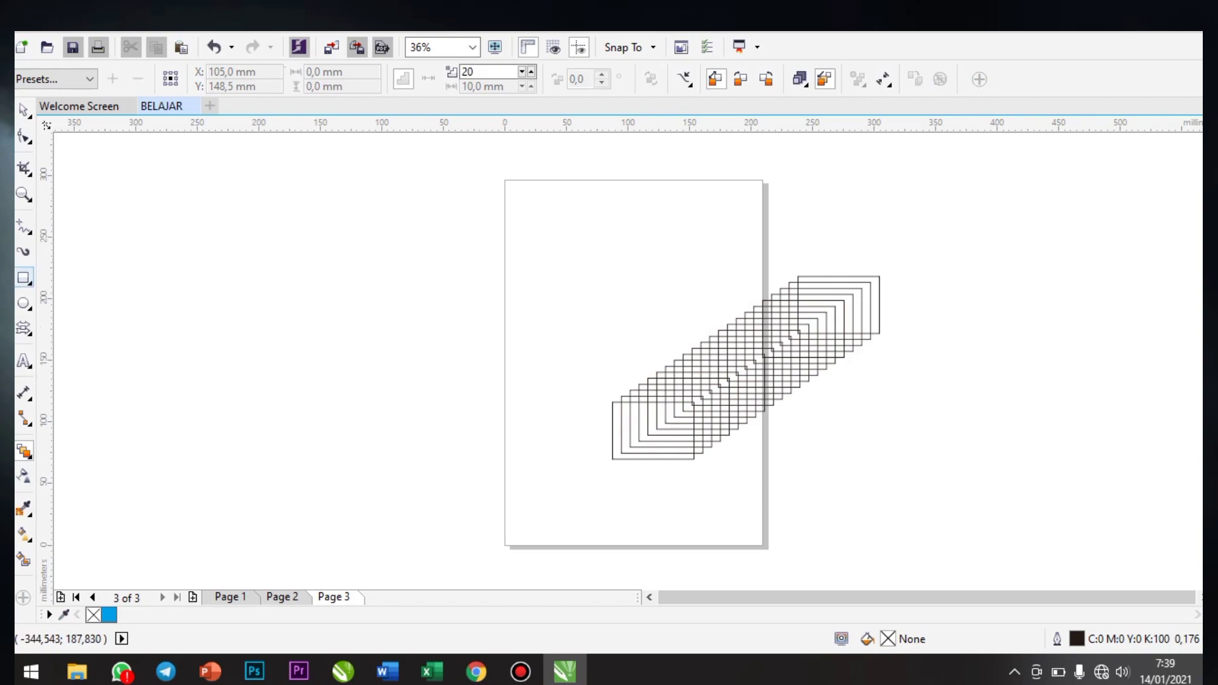
Draw an ellipse about 67 by 57 mm to the left of the page and place a copy diagonally up toward the page.
{"action": "left_click", "coordinate": [24, 303]}
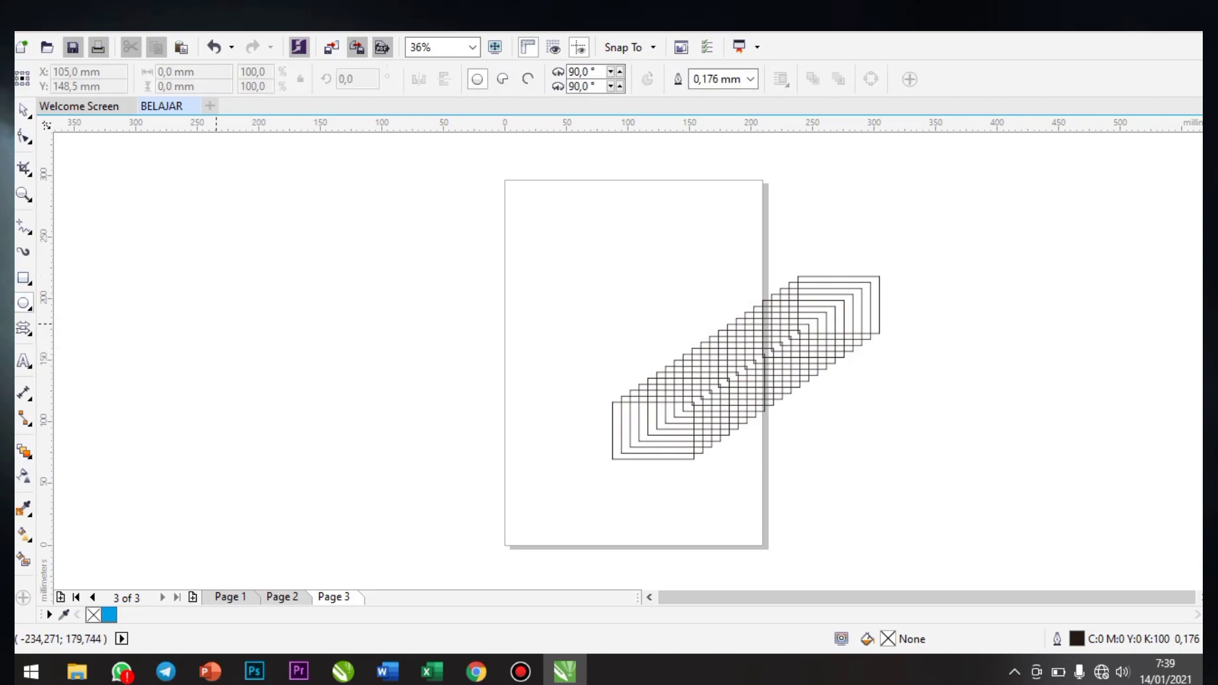
{"action": "left_click_drag", "start_coordinate": [216, 324], "coordinate": [299, 393]}
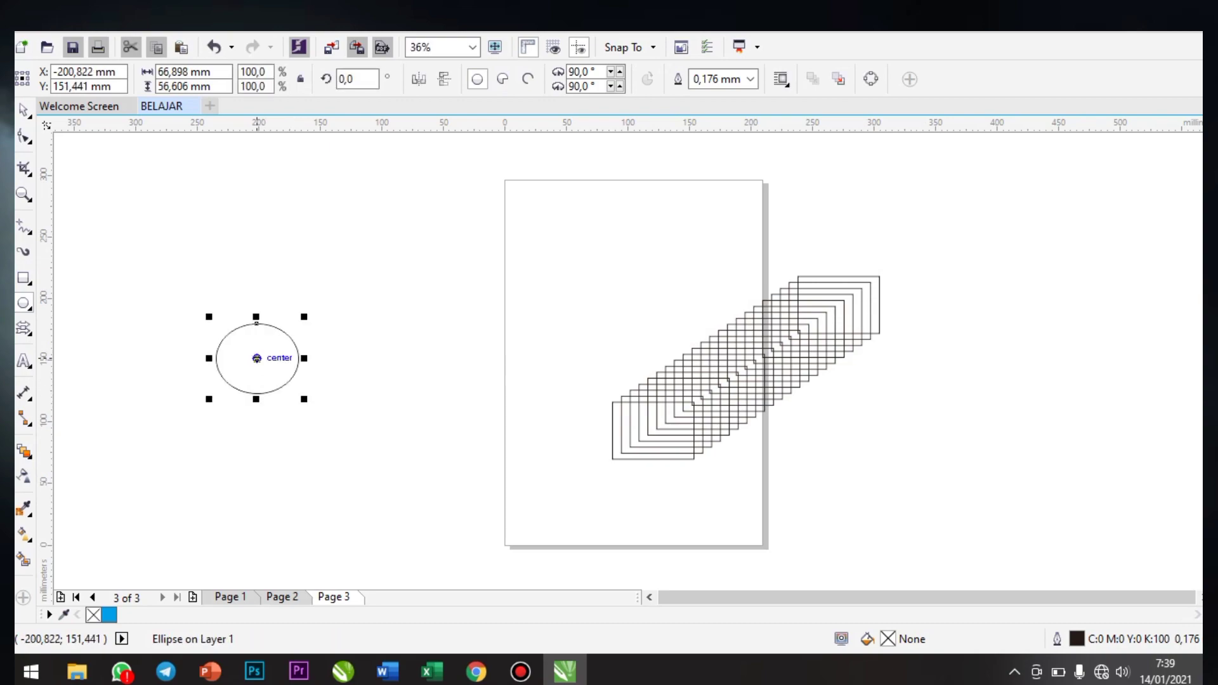
{"action": "left_click_drag", "start_coordinate": [257, 358], "coordinate": [435, 239]}
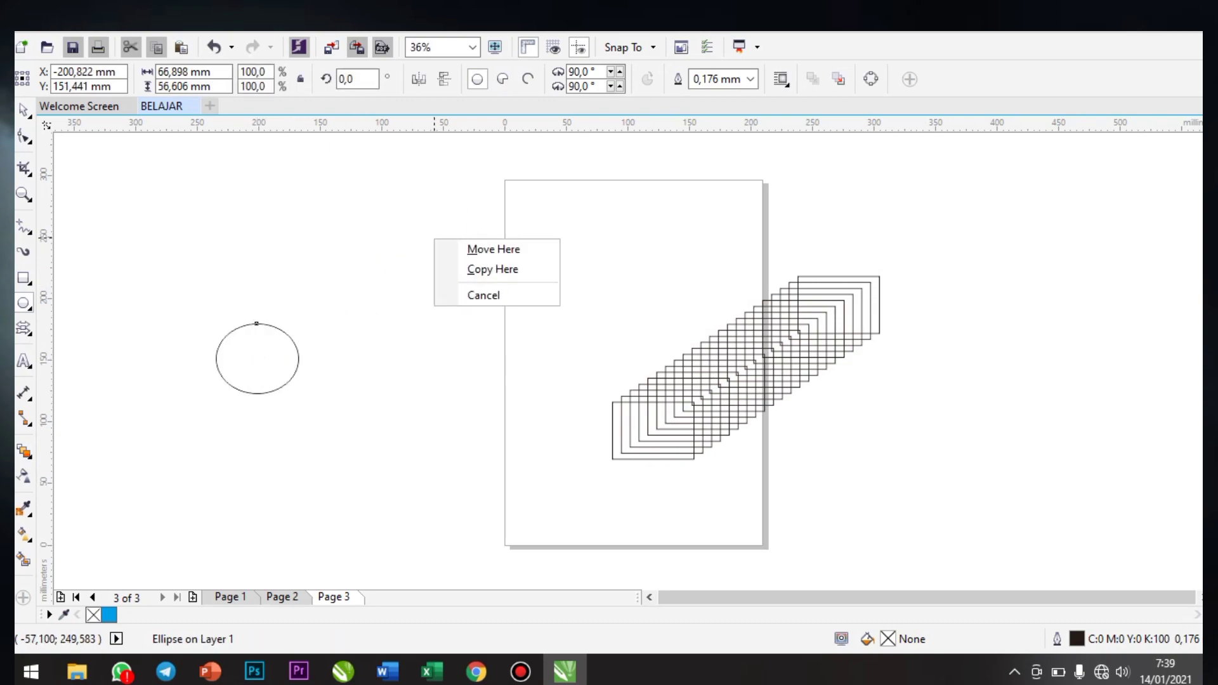
{"action": "left_click", "coordinate": [492, 269]}
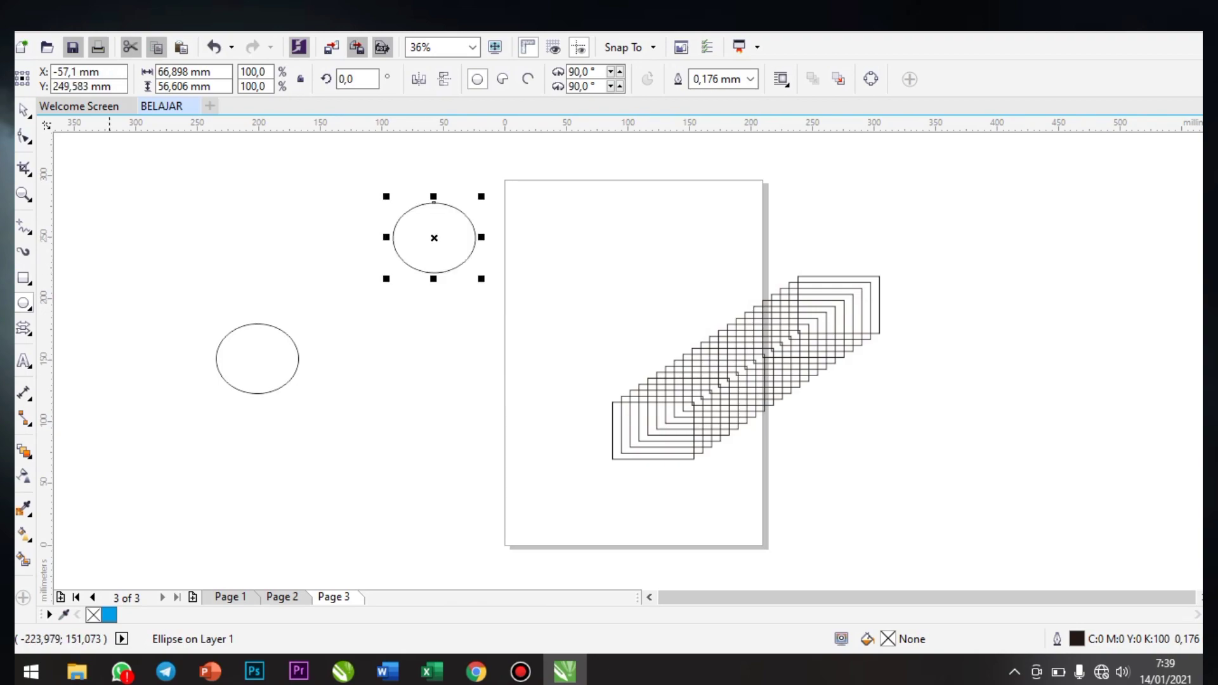
Blend the lower ellipse into its upper copy with 20 steps.
{"action": "left_click", "coordinate": [24, 451]}
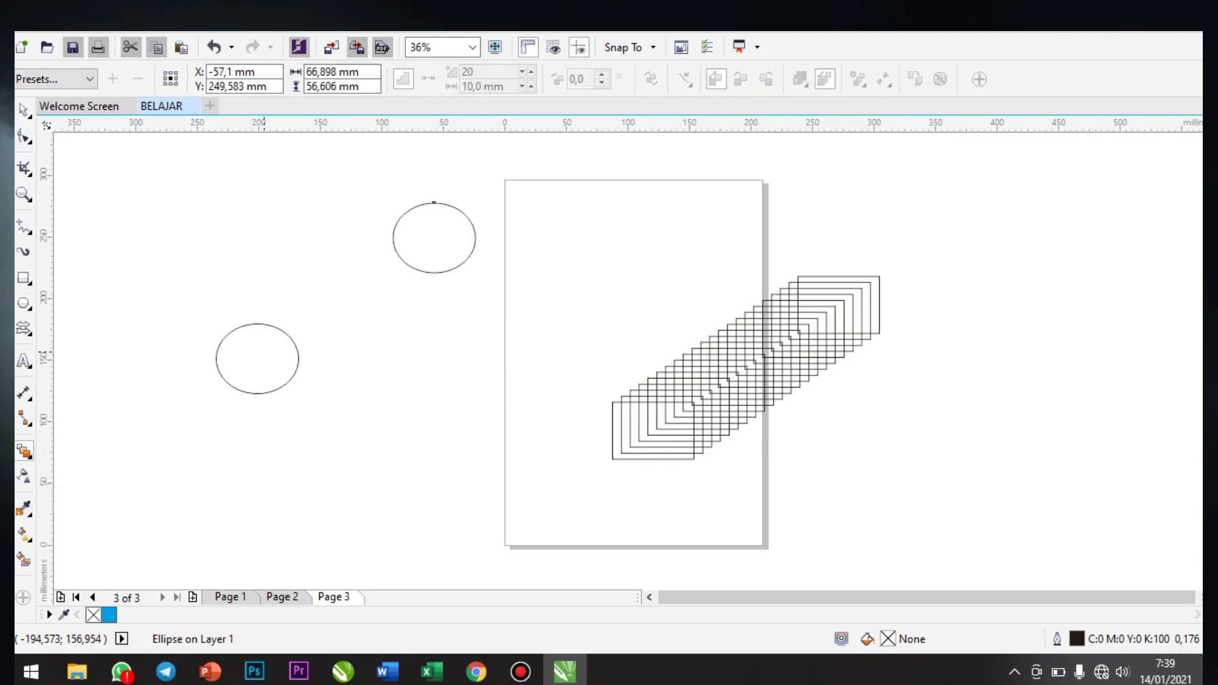
{"action": "left_click_drag", "start_coordinate": [257, 358], "coordinate": [434, 238]}
{"action": "left_click", "coordinate": [568, 226]}
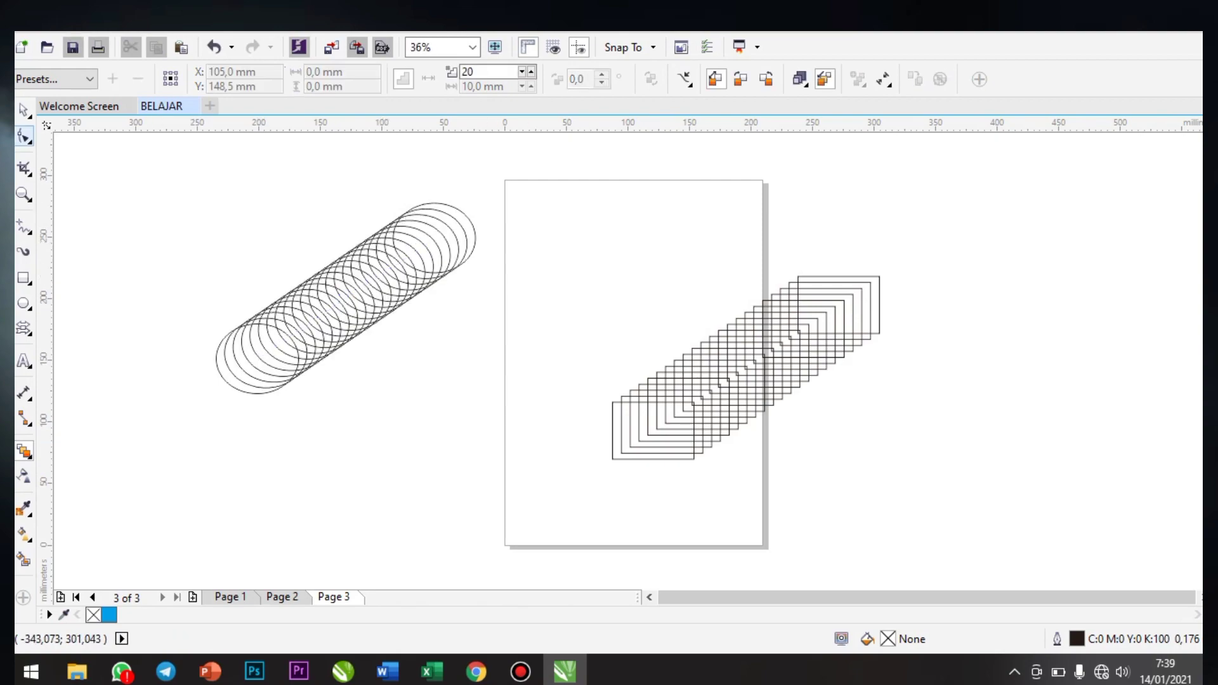
Move the ellipse blend onto the upper half of the page and the rectangle blend below it.
{"action": "left_click", "coordinate": [24, 110]}
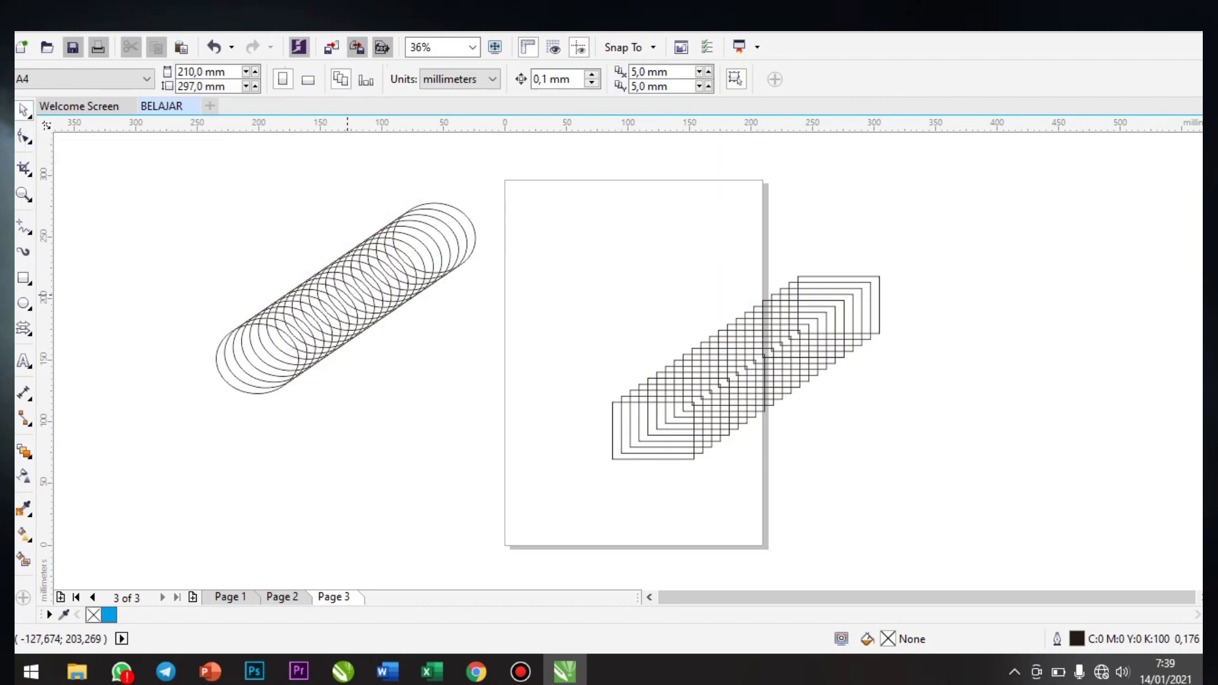
{"action": "left_click_drag", "start_coordinate": [348, 295], "coordinate": [627, 275]}
{"action": "left_click_drag", "start_coordinate": [750, 384], "coordinate": [669, 424]}
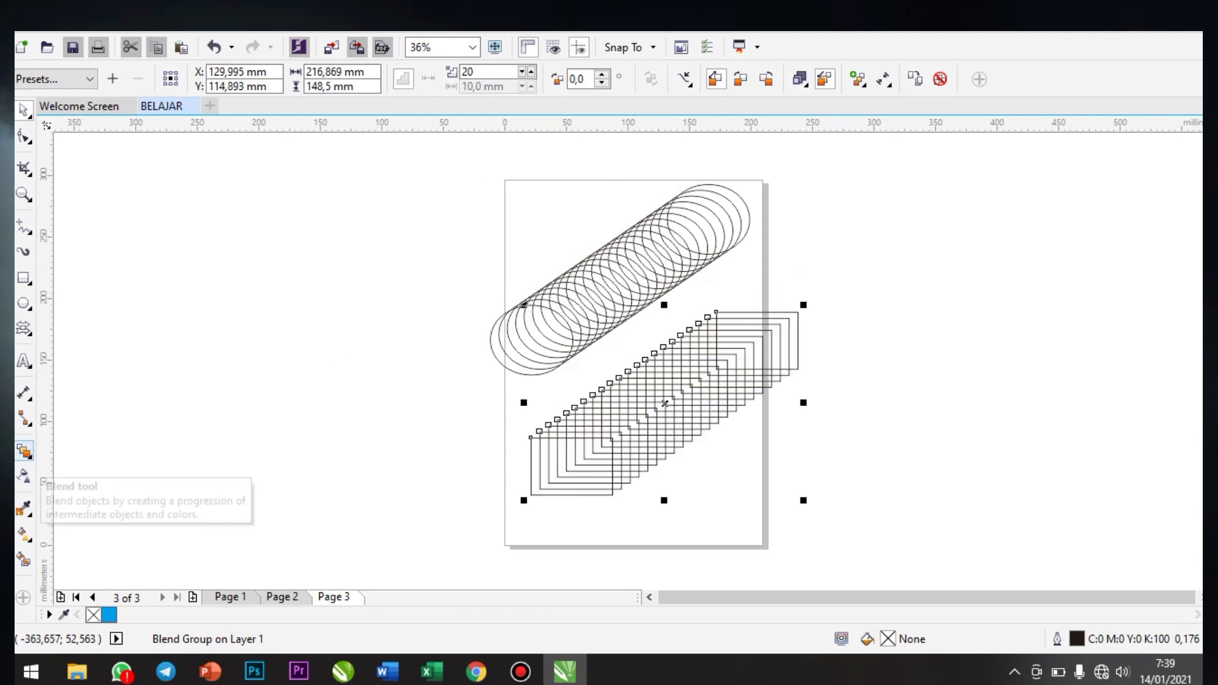
{"action": "left_click", "coordinate": [25, 452]}
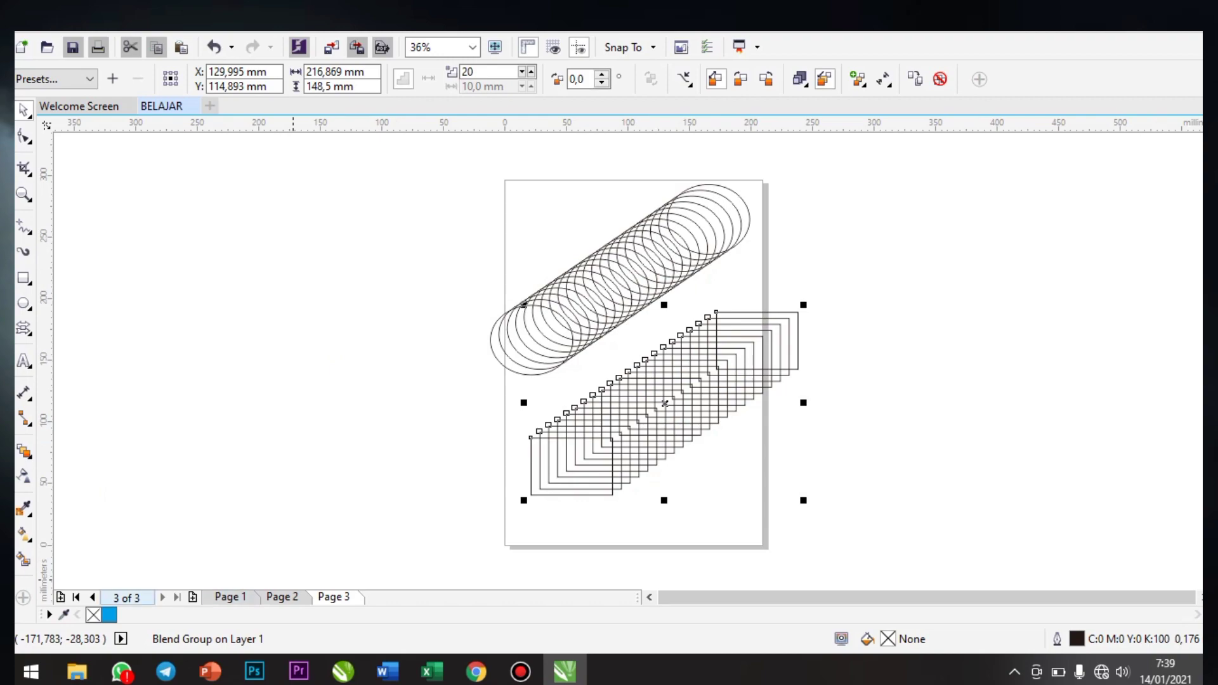
Add a fourth page and start an artistic text near its middle with the font size set to 100 pt.
{"action": "left_click", "coordinate": [193, 597]}
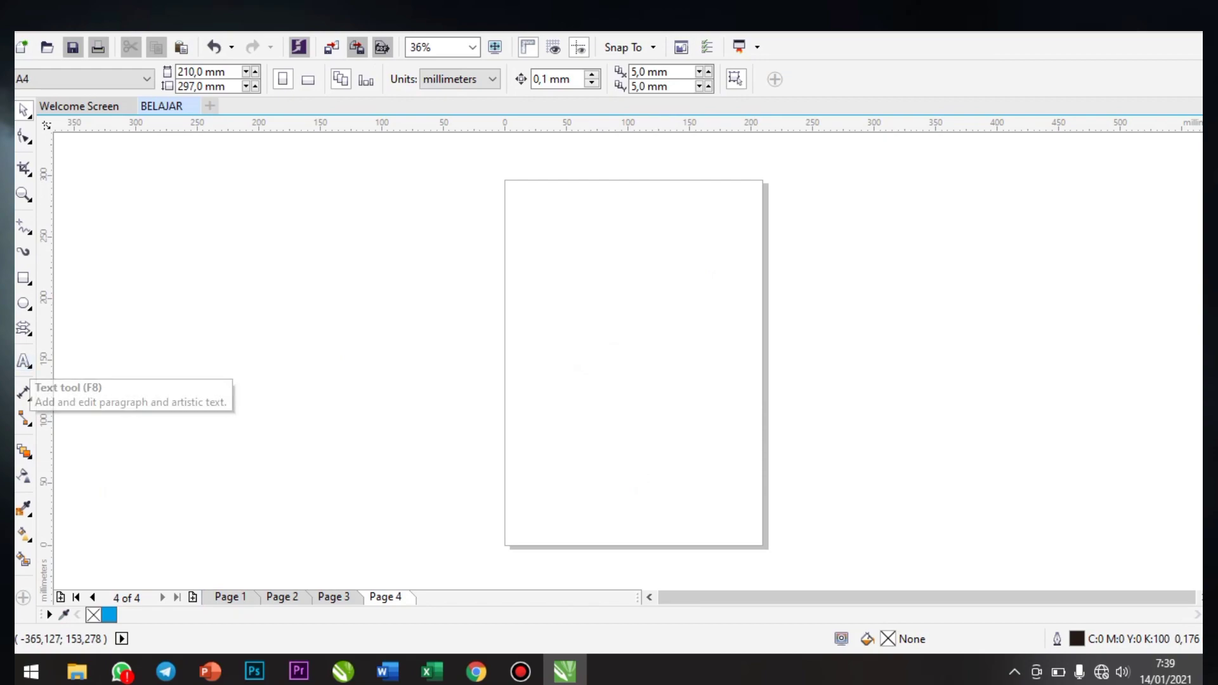
{"action": "left_click", "coordinate": [24, 361]}
{"action": "left_click", "coordinate": [556, 348]}
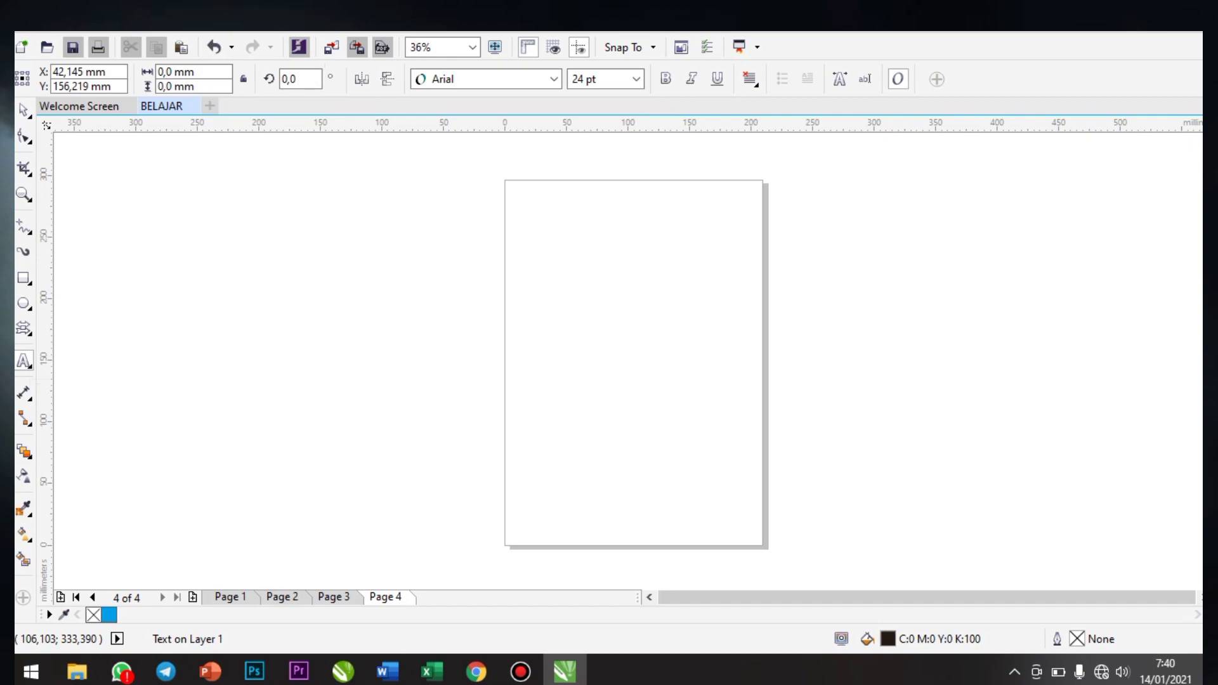
{"action": "left_click", "coordinate": [597, 79]}
{"action": "left_click", "coordinate": [636, 79]}
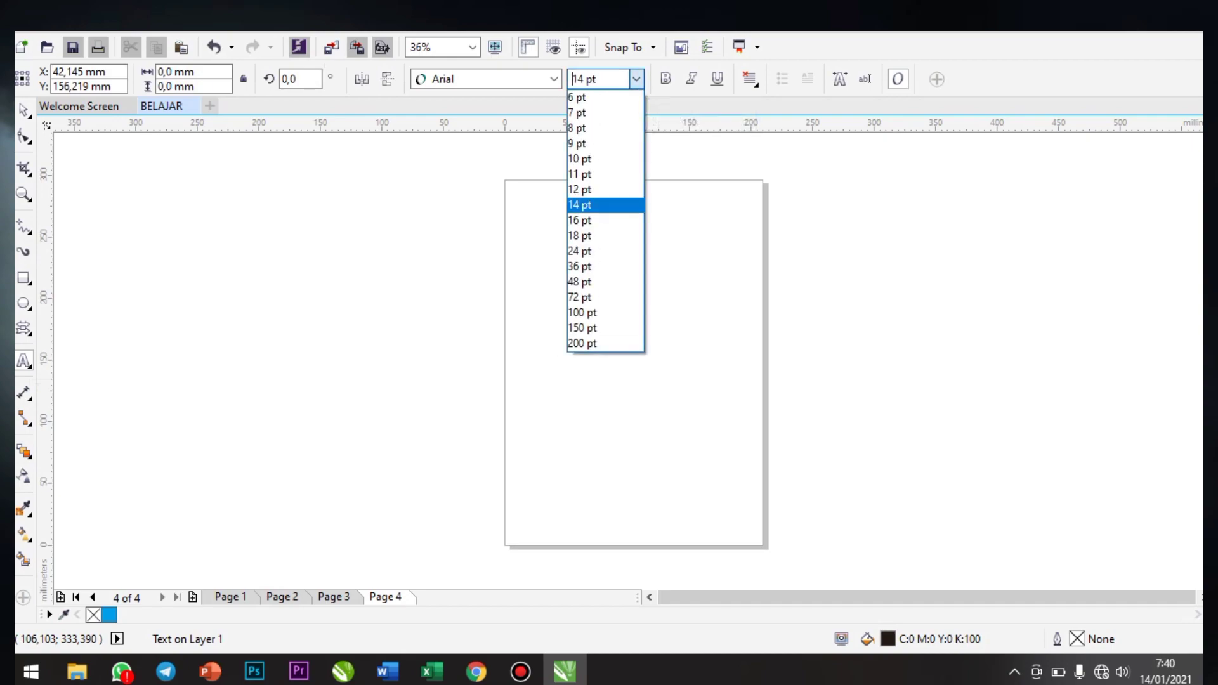
{"action": "key", "text": "Down"}
{"action": "key", "text": "Down"}
{"action": "key", "text": "Down"}
{"action": "key", "text": "Down"}
{"action": "key", "text": "Down"}
{"action": "key", "text": "Down"}
{"action": "key", "text": "Down"}
{"action": "key", "text": "Return"}
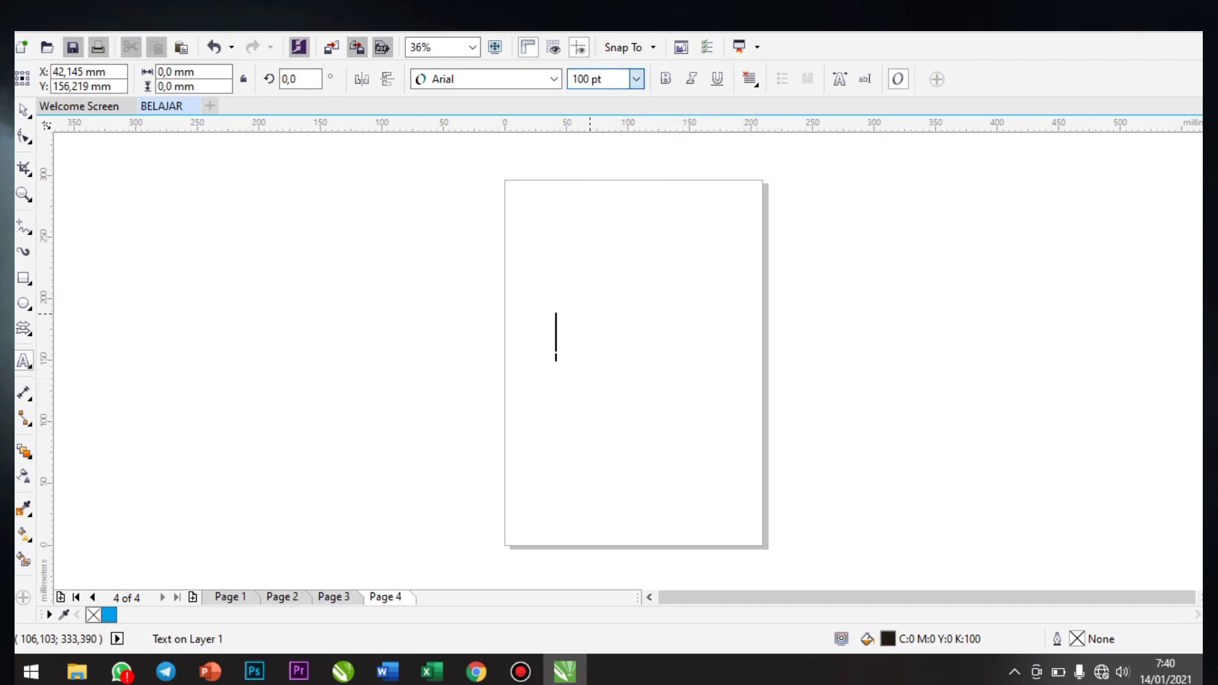
Change the new text's font to Arial Black.
{"action": "key", "text": "ctrl+shift+f"}
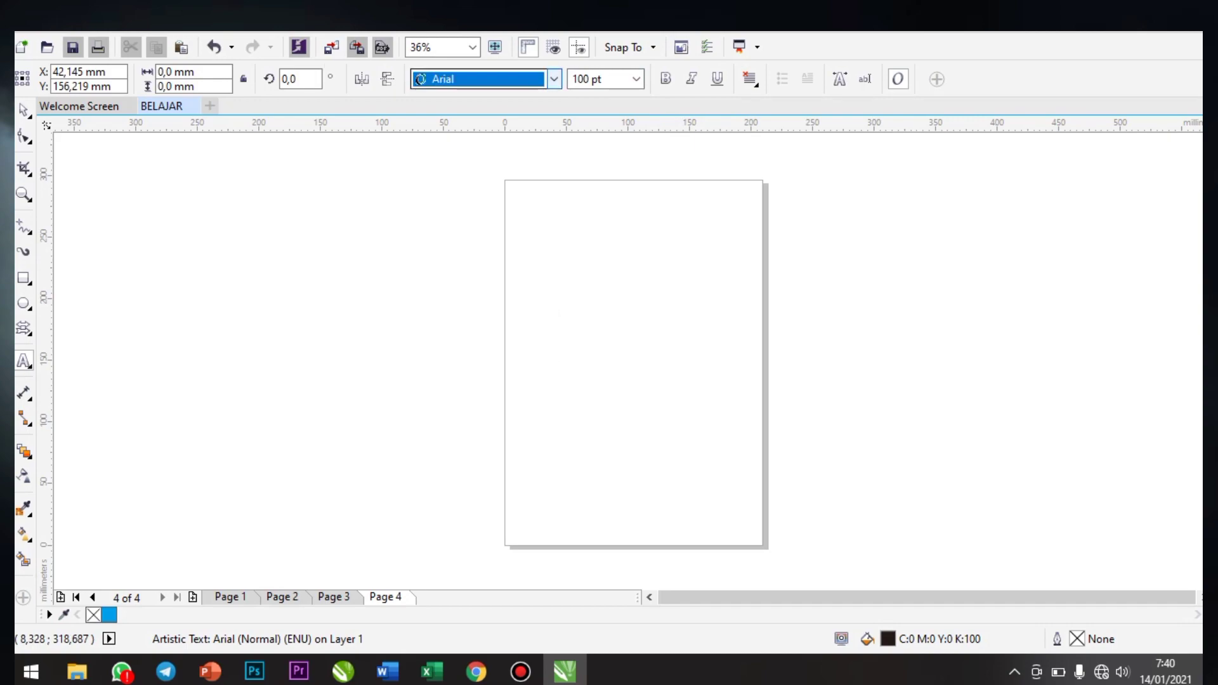
{"action": "key", "text": "alt+Down"}
{"action": "key", "text": "Right"}
{"action": "key", "text": "Left"}
{"action": "key", "text": "Down"}
{"action": "key", "text": "Return"}
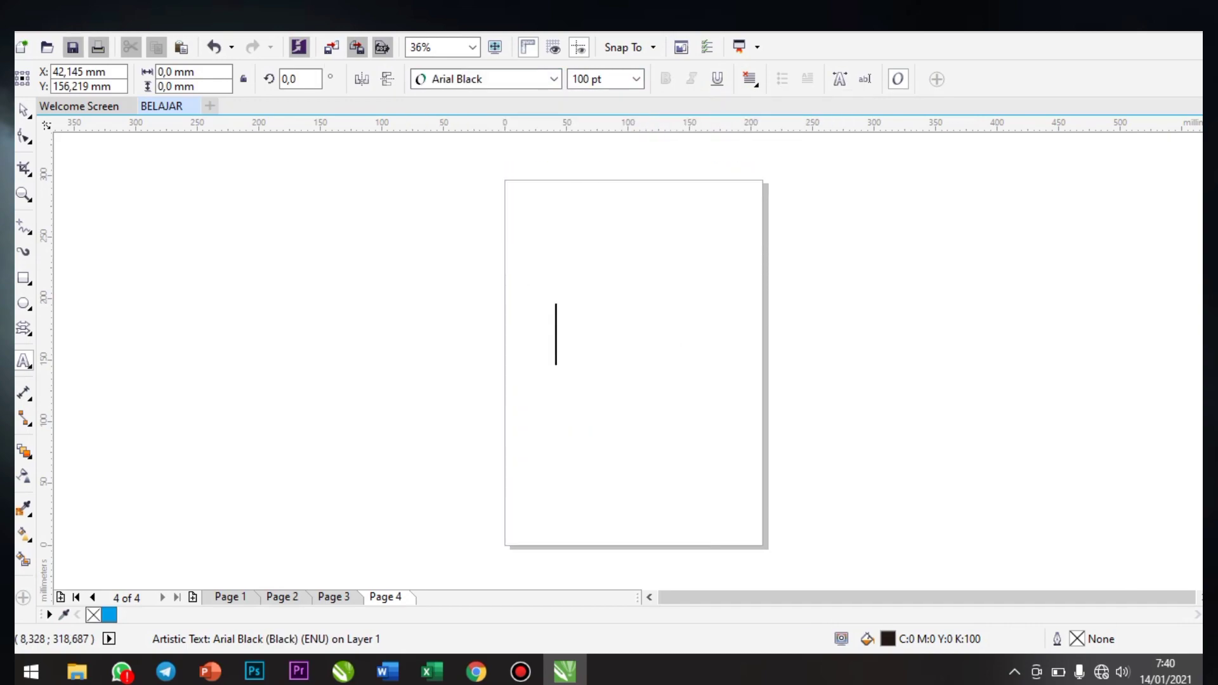
Enter the sample name in capitals as the artistic text and centre it on page 4.
{"action": "type", "text": "HAR"}
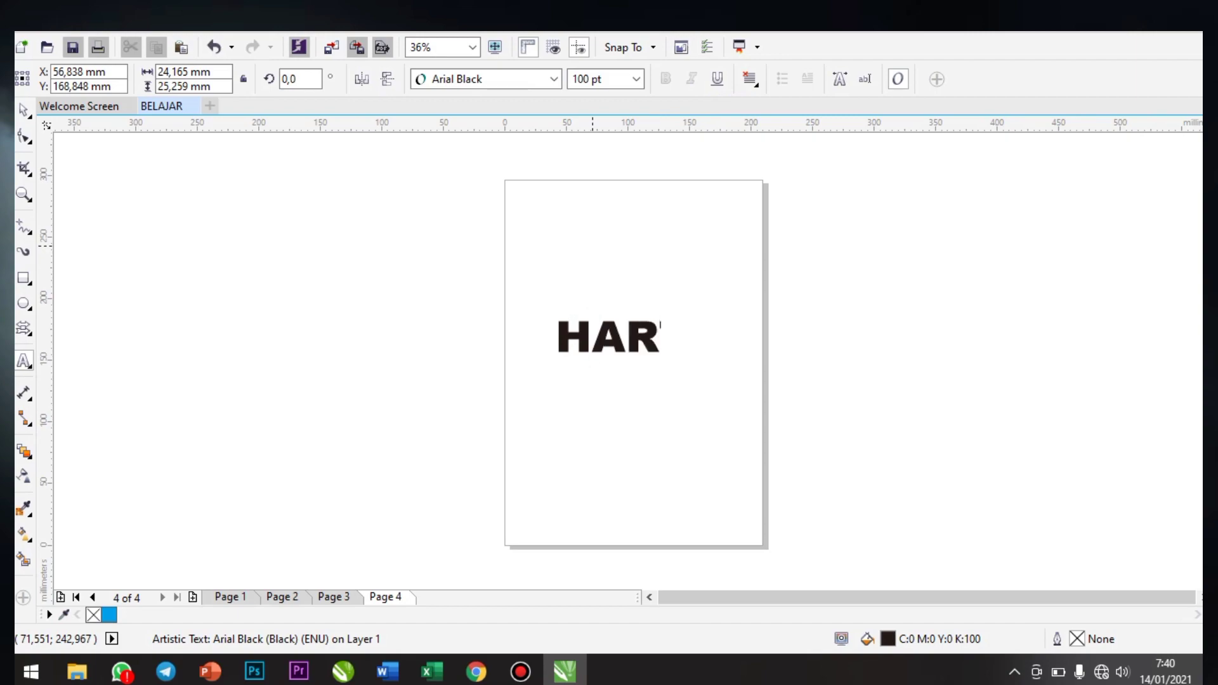
{"action": "type", "text": "TINI"}
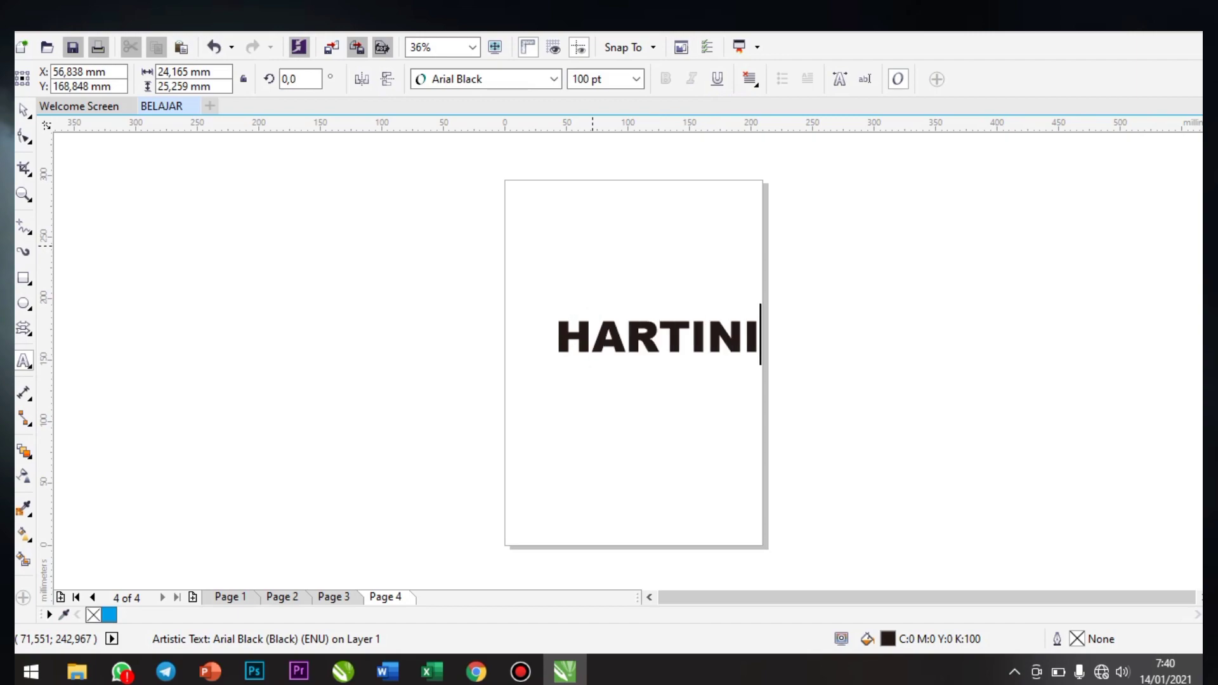
{"action": "key", "text": "ctrl+space"}
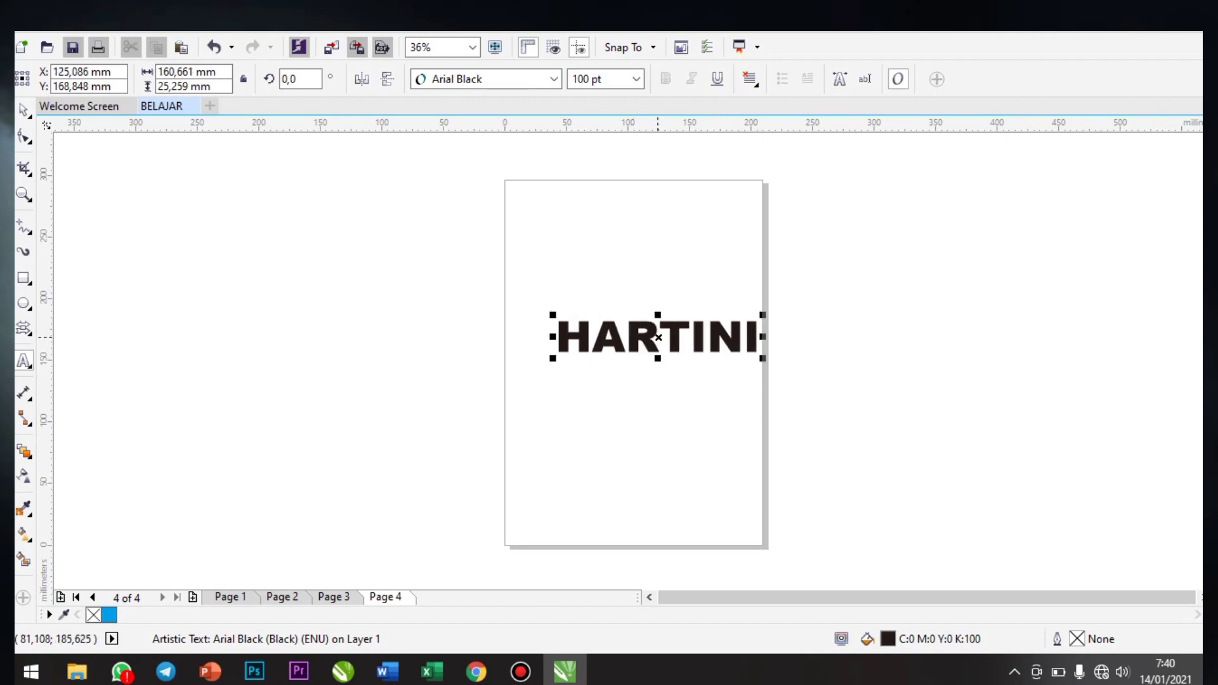
{"action": "key", "text": "ctrl+space"}
{"action": "type", "text": "P"}
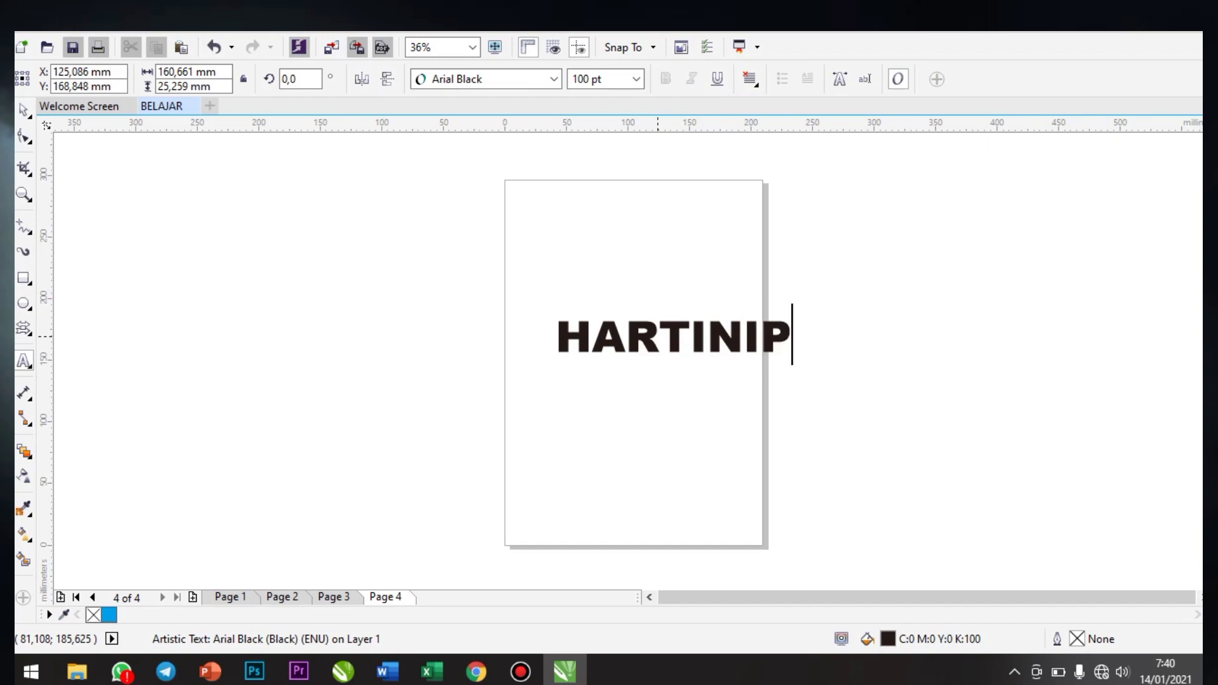
{"action": "key", "text": "BackSpace"}
{"action": "key", "text": "ctrl+space"}
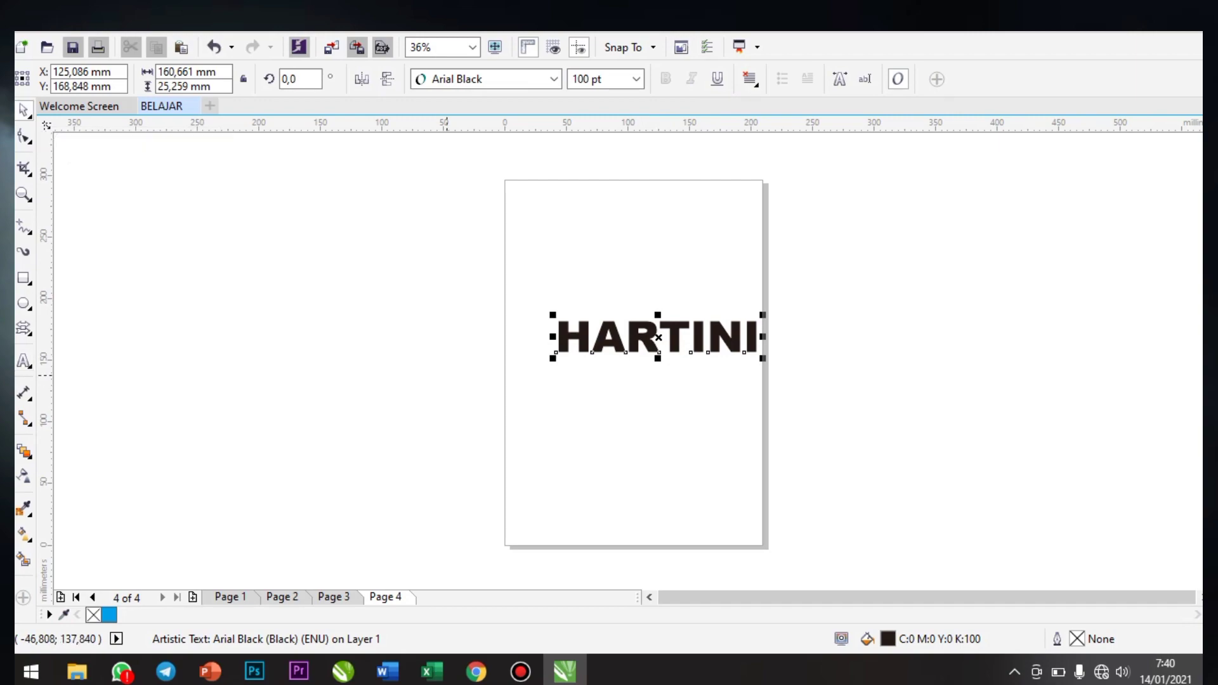
{"action": "key", "text": "p"}
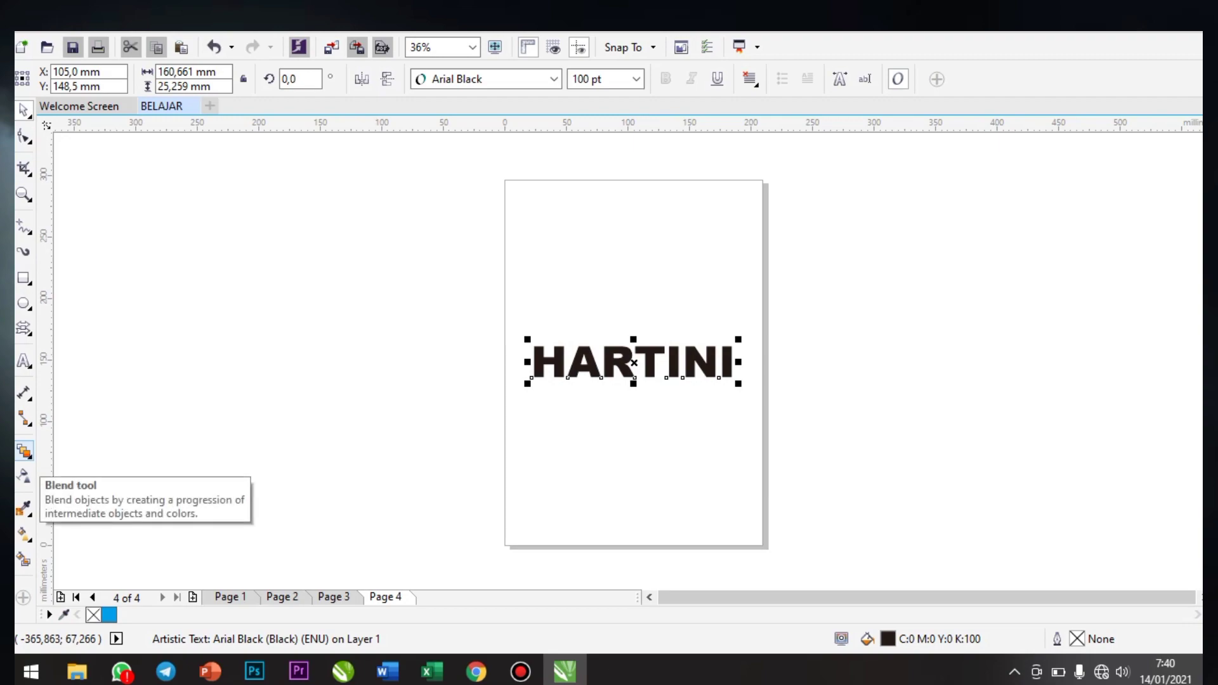
Try Push and Pull distortions with amplitudes of 33 and -49 on the centred text and undo them all.
{"action": "left_click", "coordinate": [24, 451]}
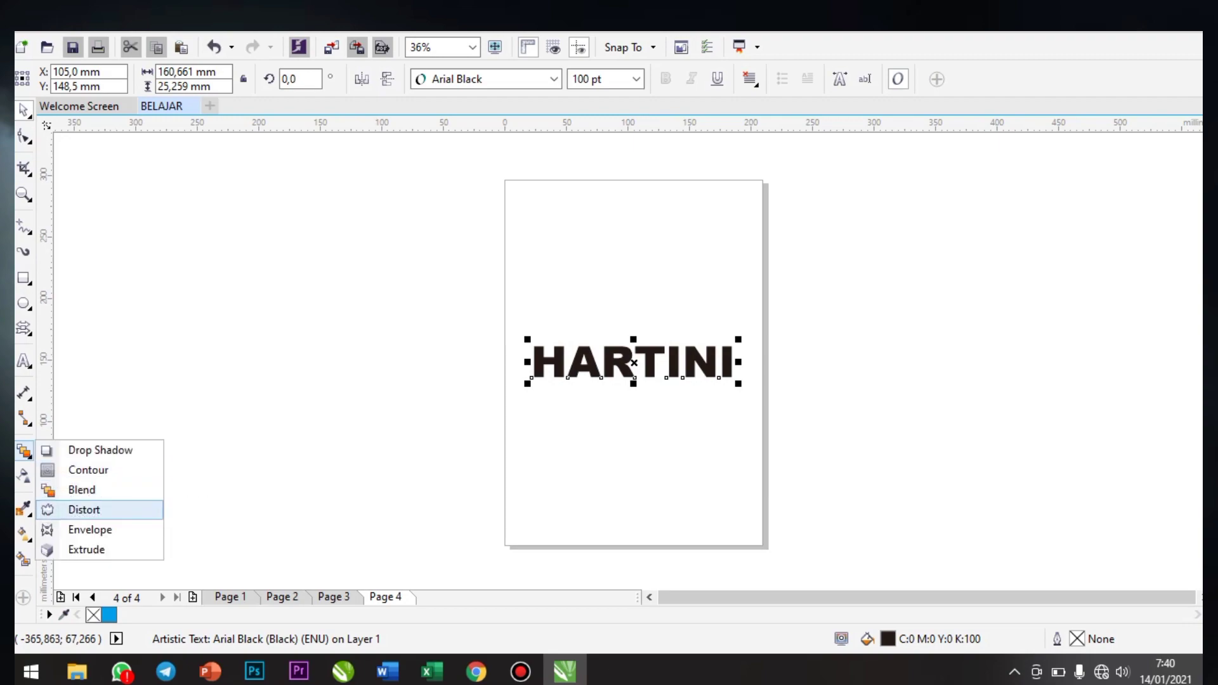
{"action": "left_click", "coordinate": [84, 510]}
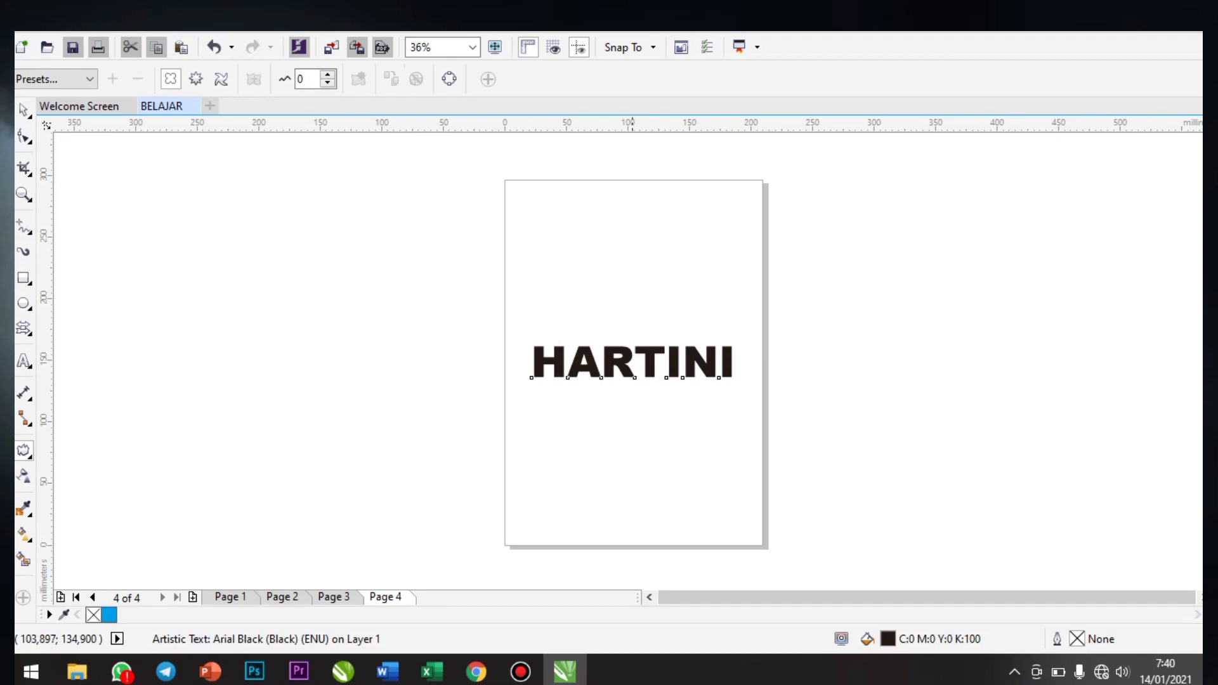
{"action": "left_click_drag", "start_coordinate": [632, 377], "coordinate": [649, 297]}
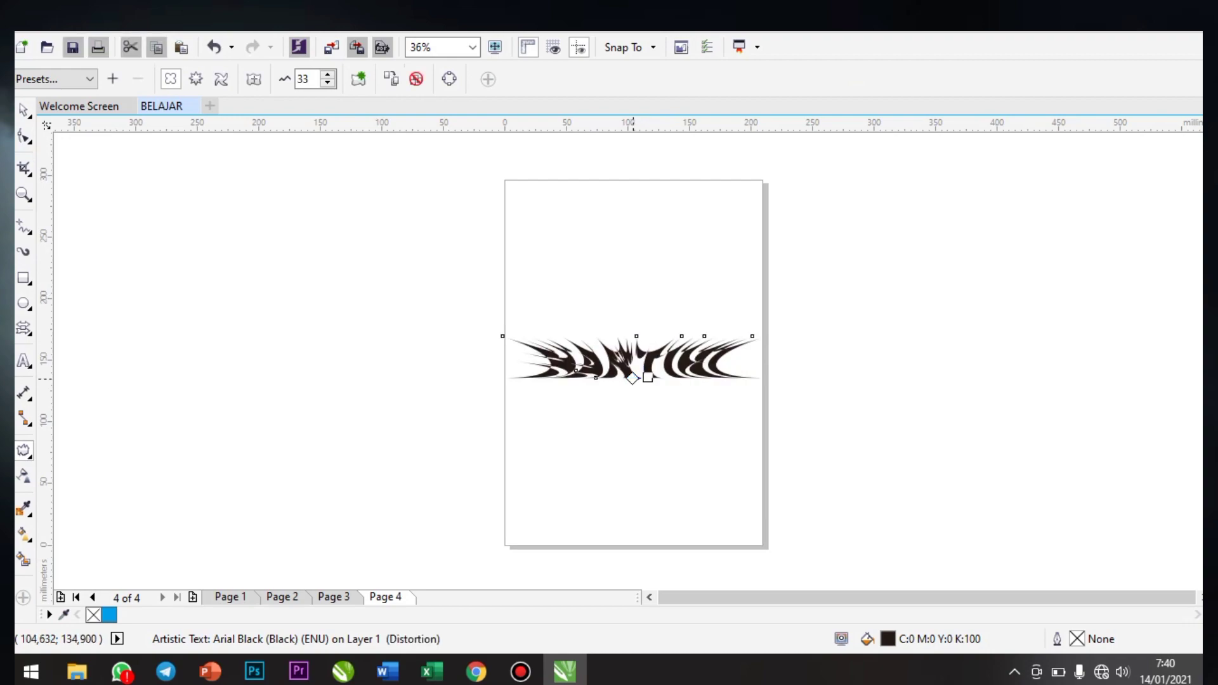
{"action": "left_click_drag", "start_coordinate": [633, 379], "coordinate": [637, 403]}
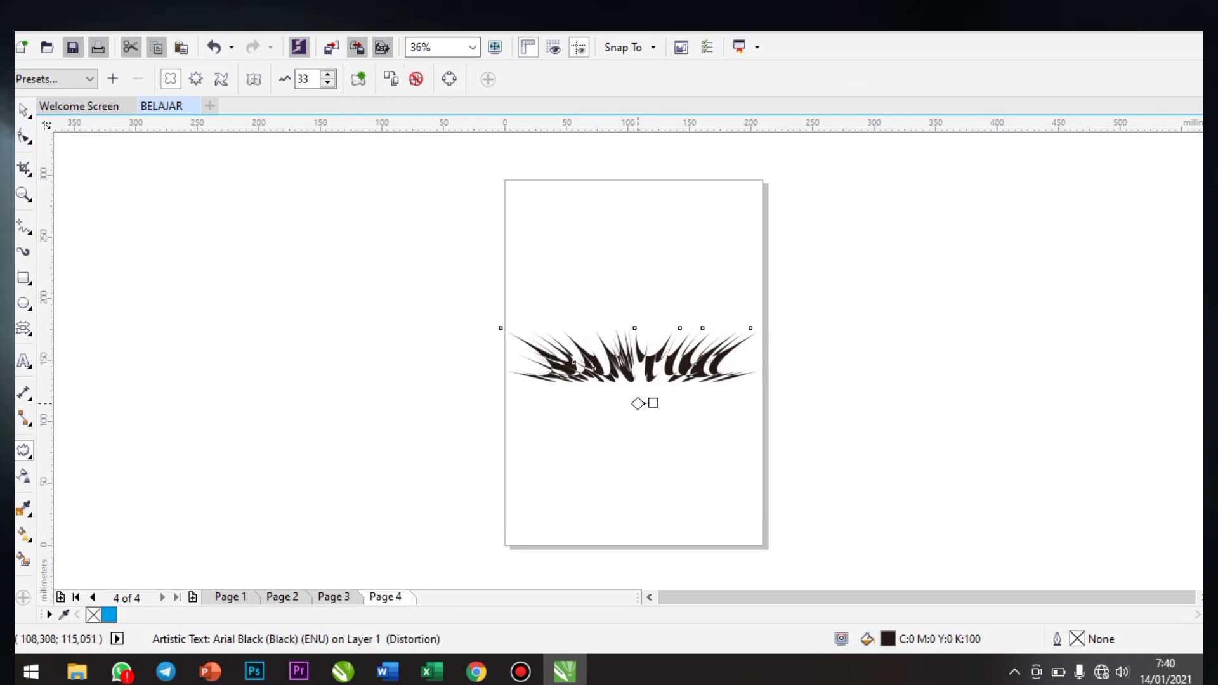
{"action": "left_click_drag", "start_coordinate": [744, 324], "coordinate": [719, 324]}
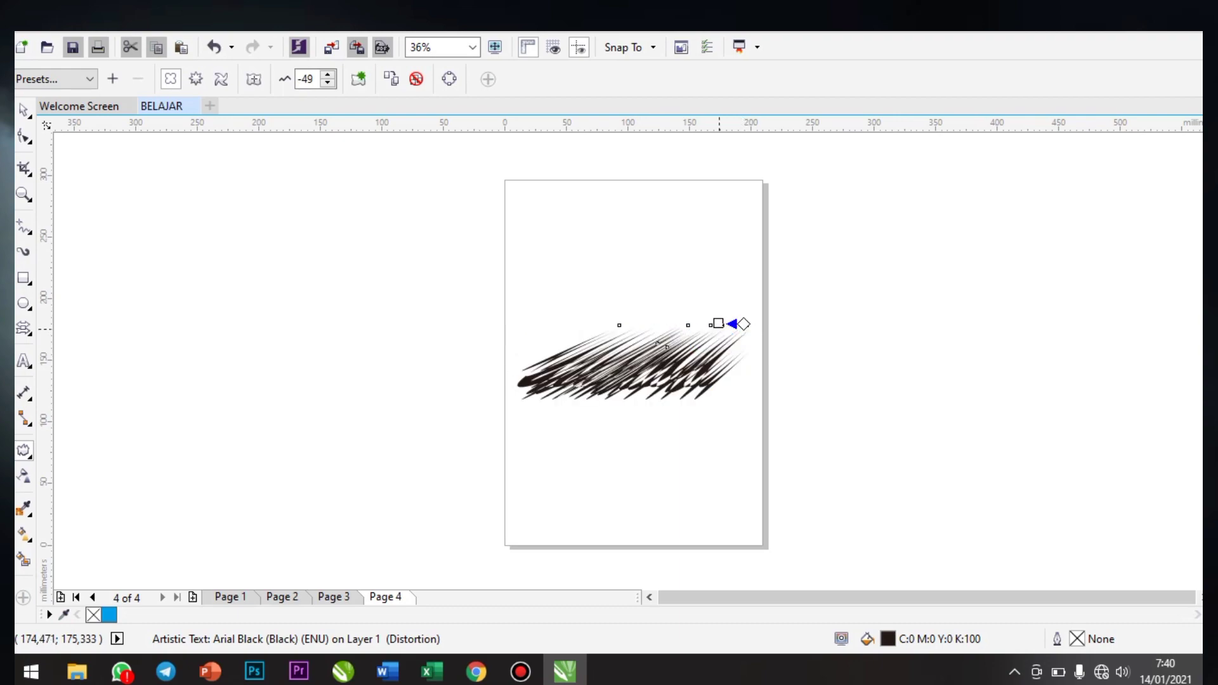
{"action": "key", "text": "ctrl+z"}
{"action": "key", "text": "ctrl+z"}
{"action": "key", "text": "ctrl+z"}
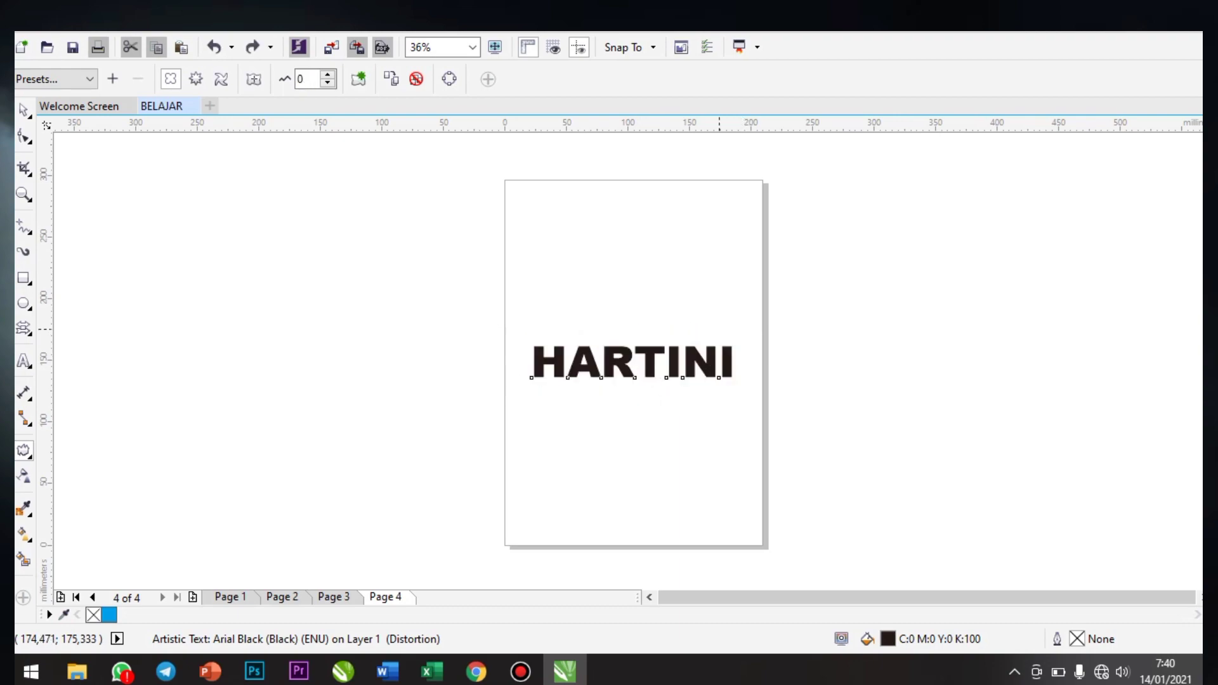
Apply a slight Push and Pull distortion with an amplitude of about 8 from the text's lower middle and deselect it.
{"action": "left_click_drag", "start_coordinate": [630, 379], "coordinate": [634, 377]}
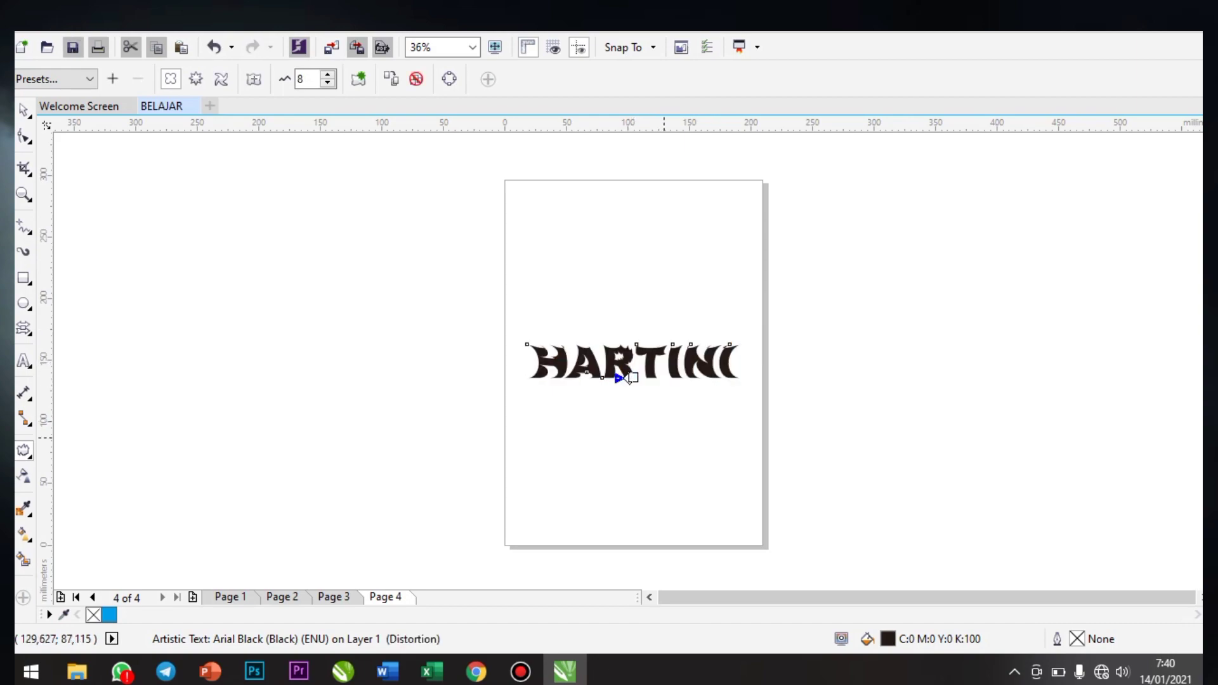
{"action": "key", "text": "Escape"}
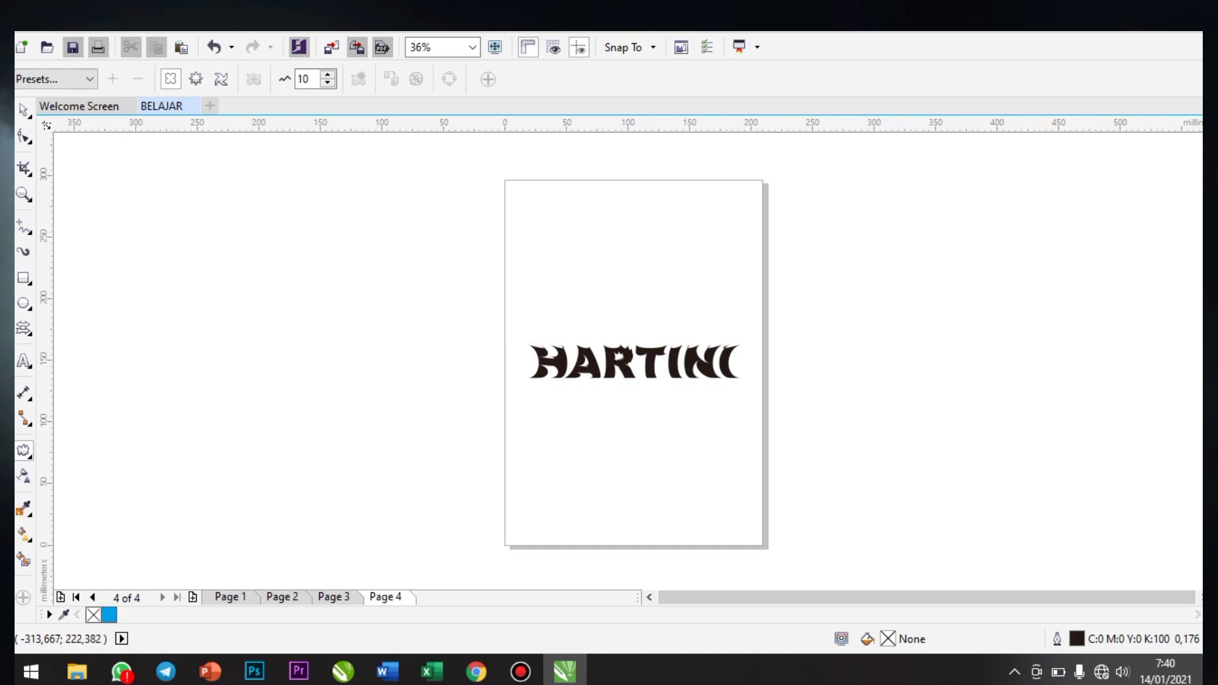
Start a second artistic text above the distorted one, set in Arial Black at 100 pt.
{"action": "left_click", "coordinate": [24, 360]}
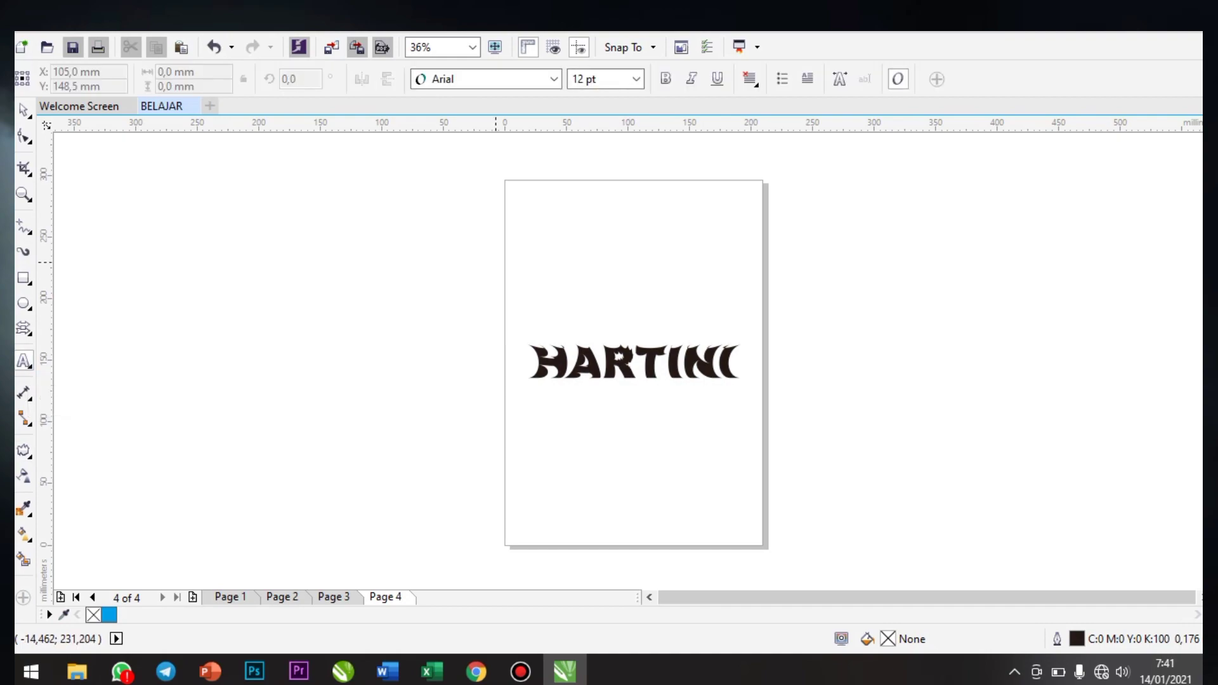
{"action": "left_click", "coordinate": [587, 275]}
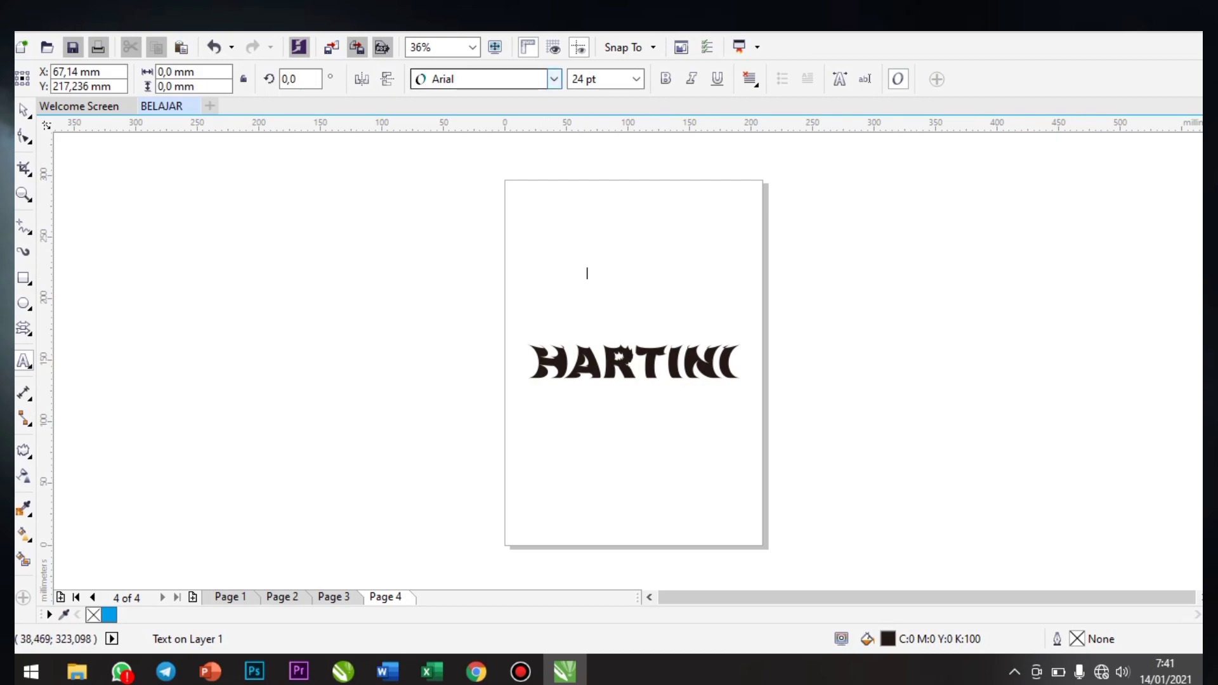
{"action": "left_click", "coordinate": [554, 79]}
{"action": "left_click", "coordinate": [476, 123]}
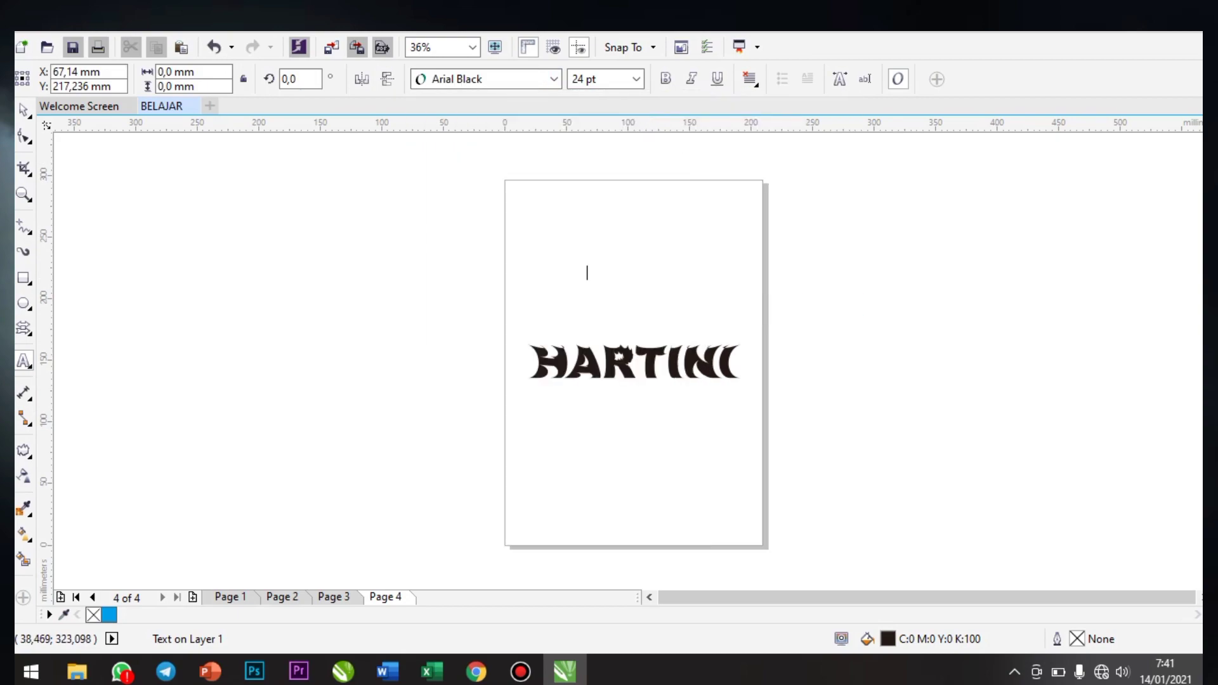
{"action": "left_click", "coordinate": [636, 79]}
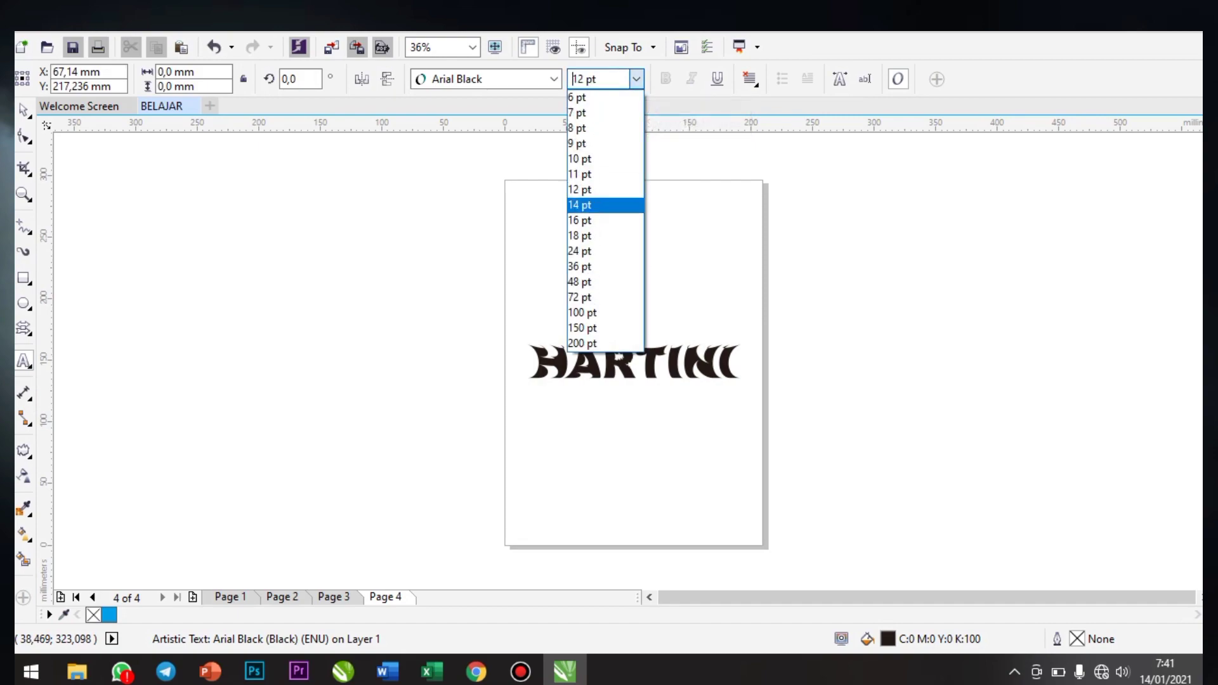
{"action": "key", "text": "Down"}
{"action": "key", "text": "Down"}
{"action": "key", "text": "Down"}
{"action": "key", "text": "Down"}
{"action": "key", "text": "Down"}
{"action": "key", "text": "Down"}
{"action": "key", "text": "Down"}
{"action": "key", "text": "Return"}
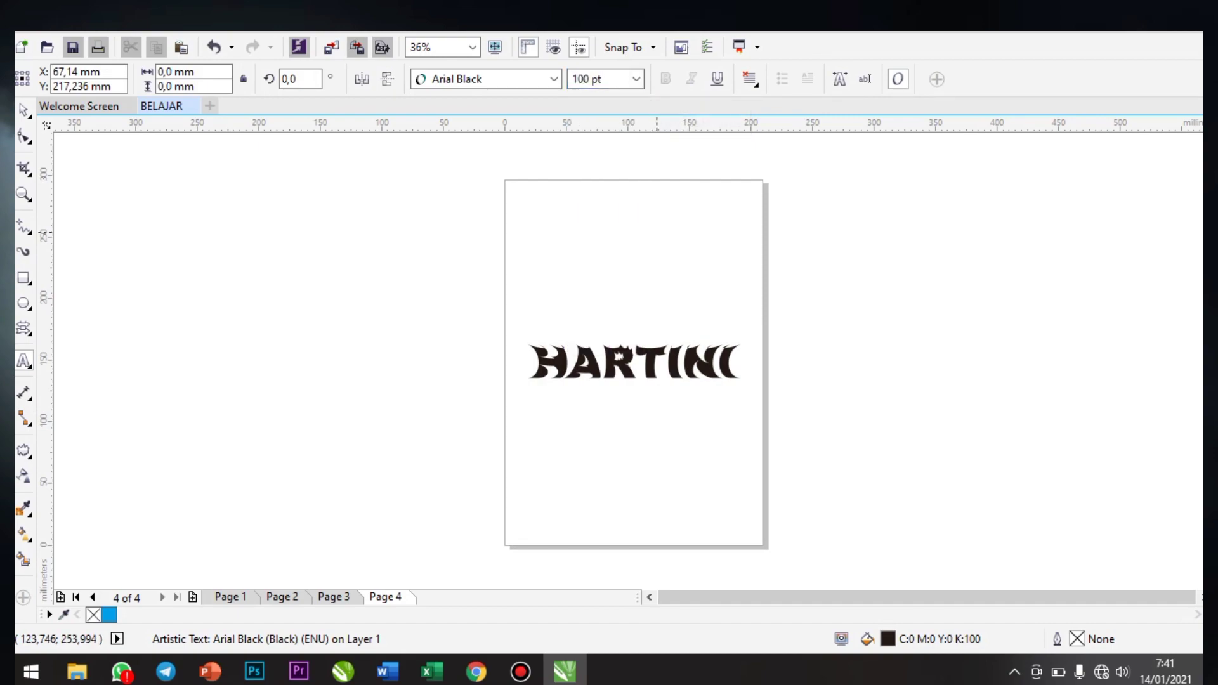
Enter the same name in capitals as the second text and move it directly above the distorted one, within the page.
{"action": "type", "text": "HARTO"}
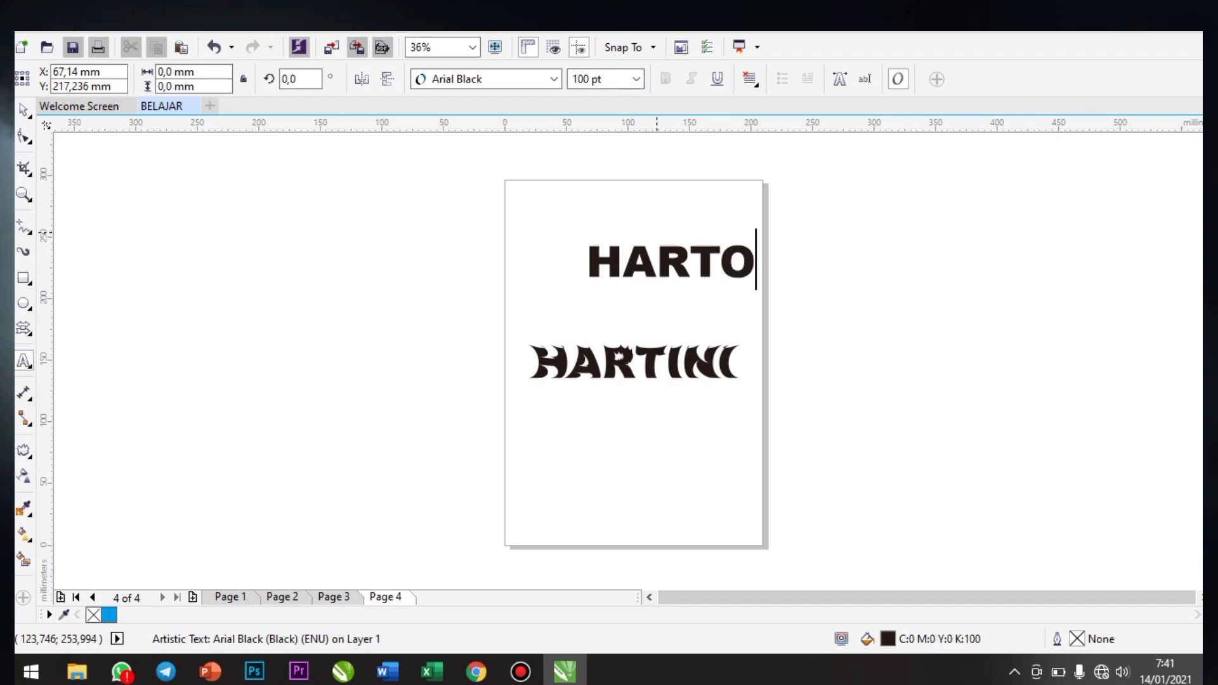
{"action": "key", "text": "BackSpace"}
{"action": "type", "text": "INI"}
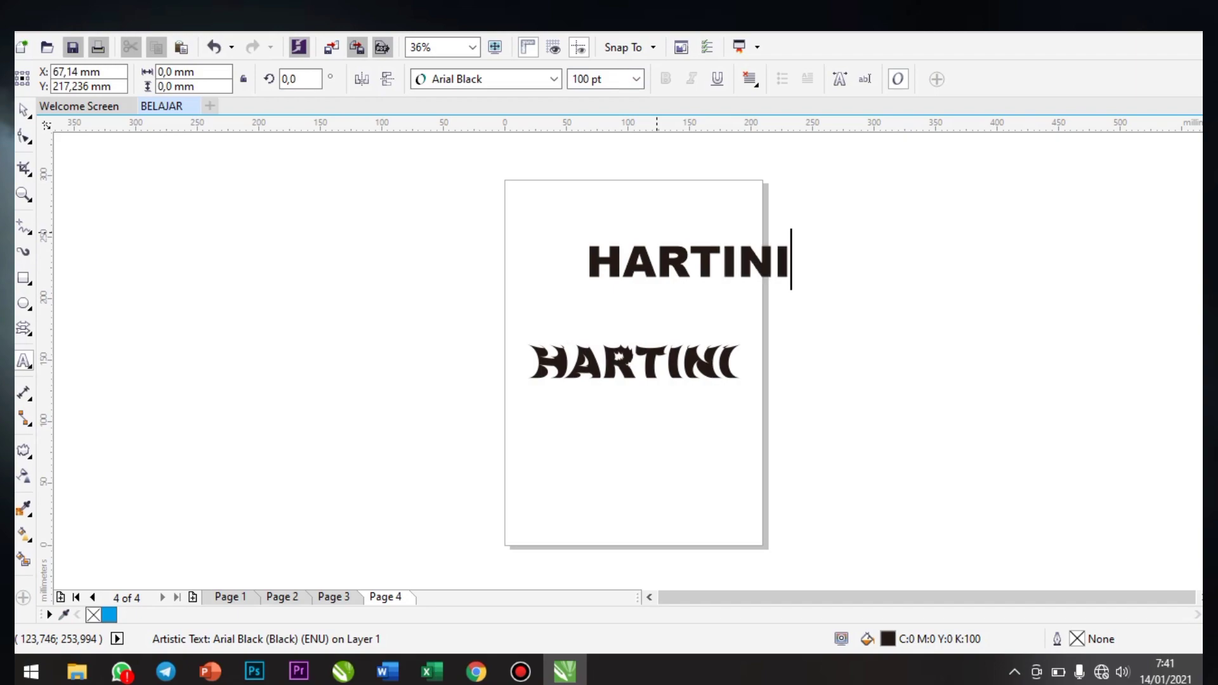
{"action": "left_click", "coordinate": [23, 109]}
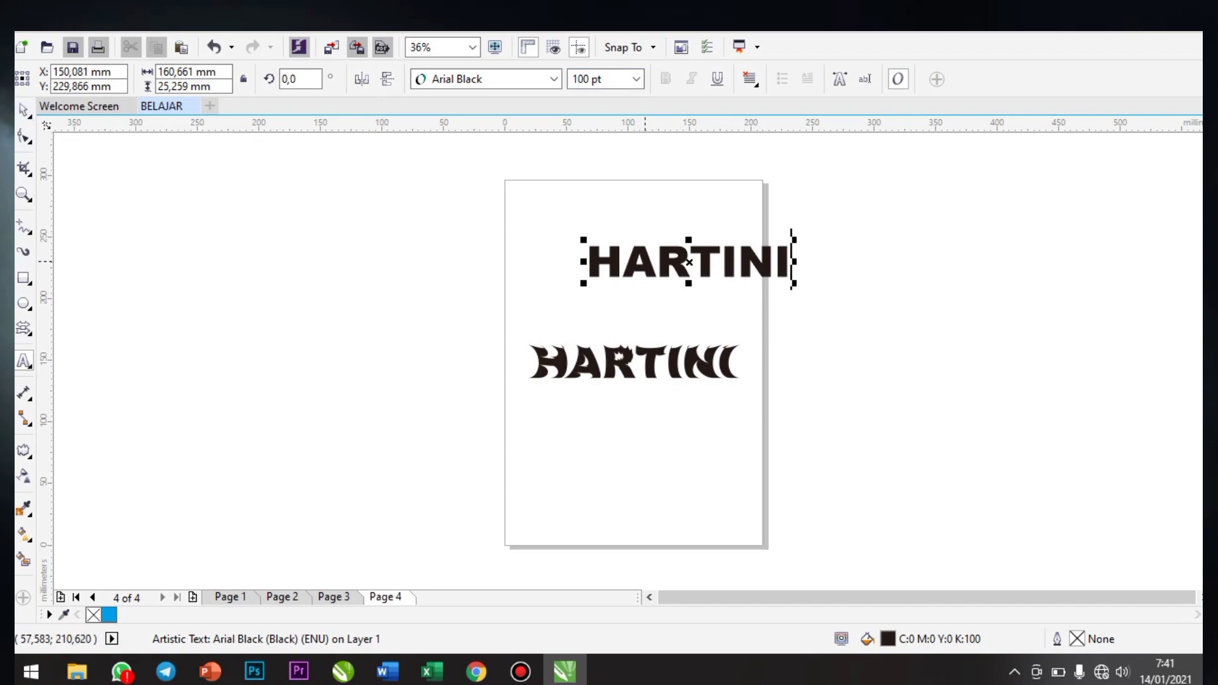
{"action": "left_click_drag", "start_coordinate": [793, 260], "coordinate": [742, 259]}
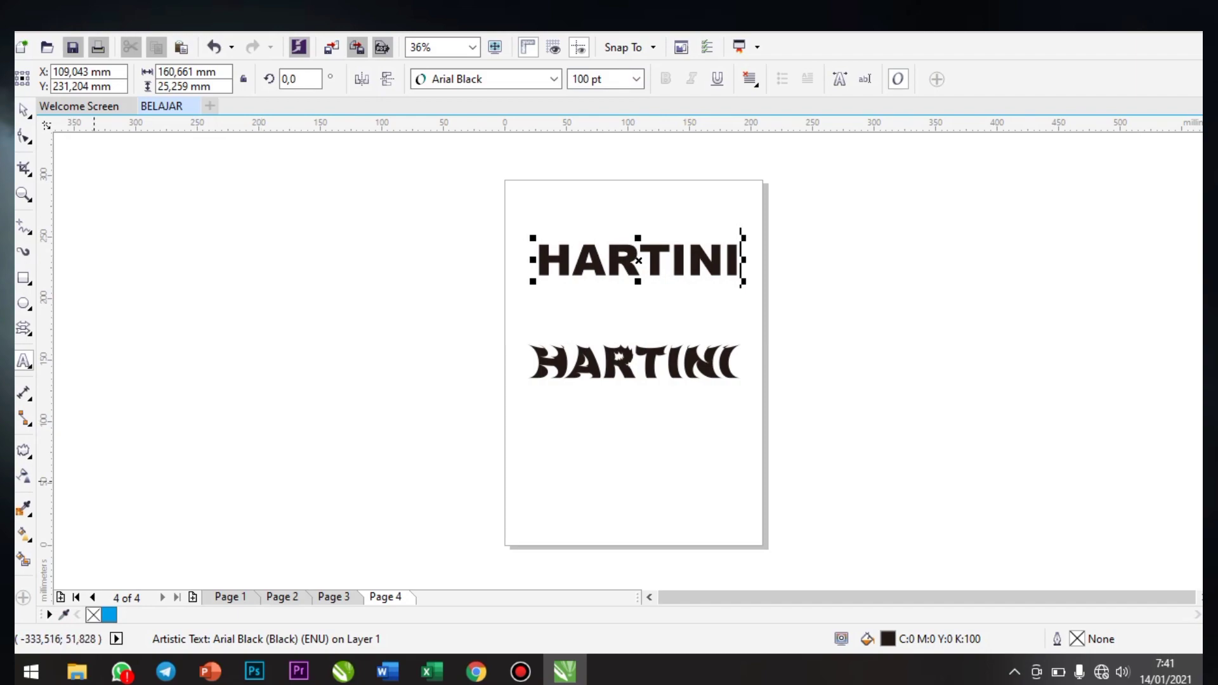
Start the Distort tool on the upper text.
{"action": "left_click", "coordinate": [23, 450]}
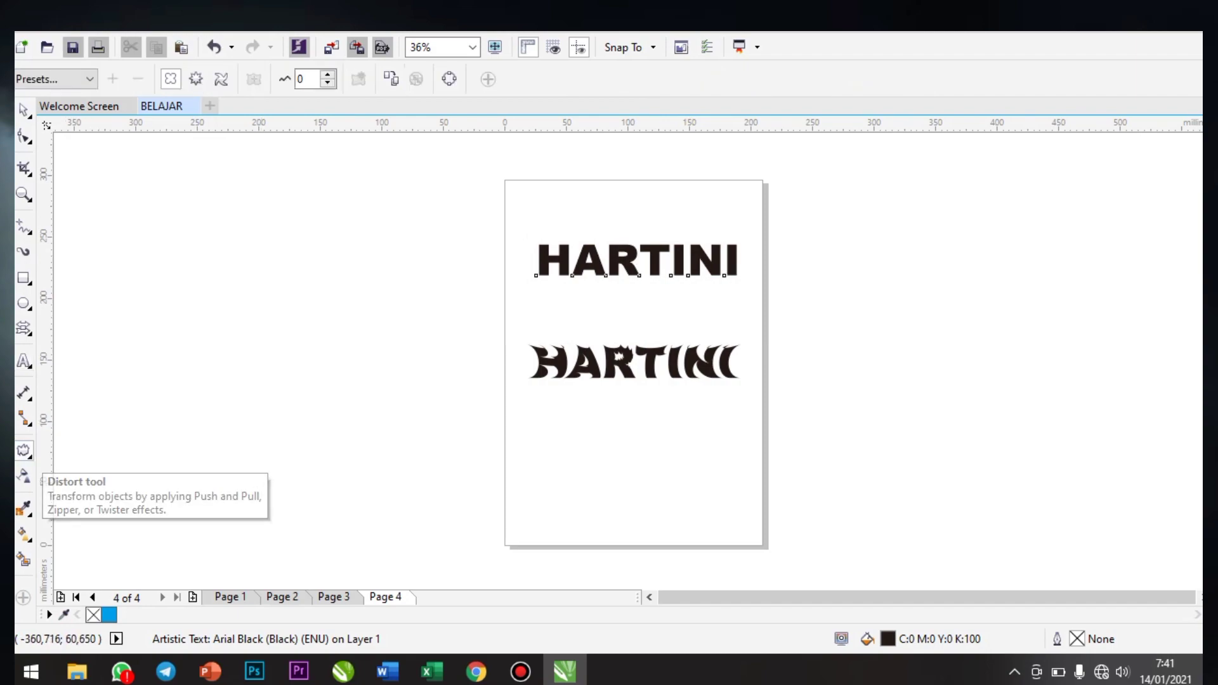